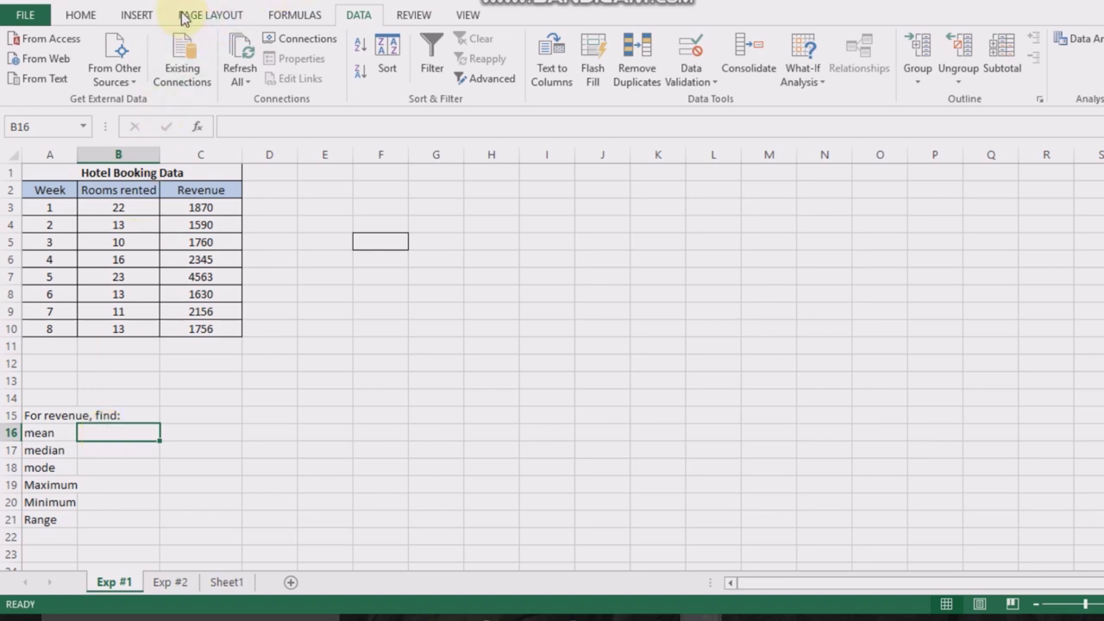
- Insert =AVERAGE(B3:B10) in B16 for a mean of 15.125 rooms rented
click(284, 15)
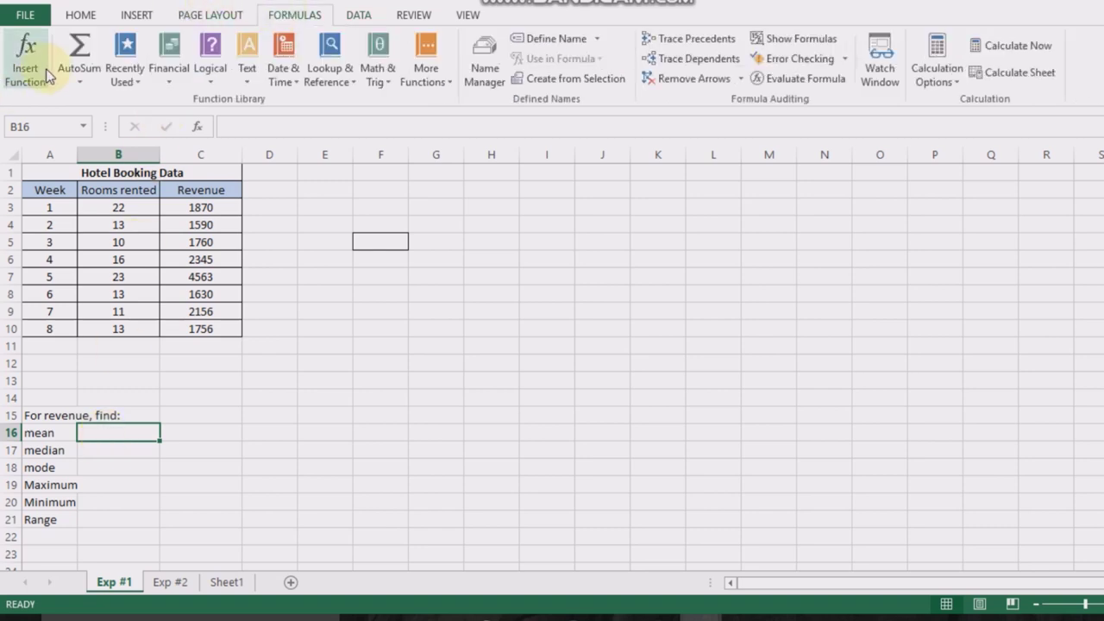
key(shift+F3)
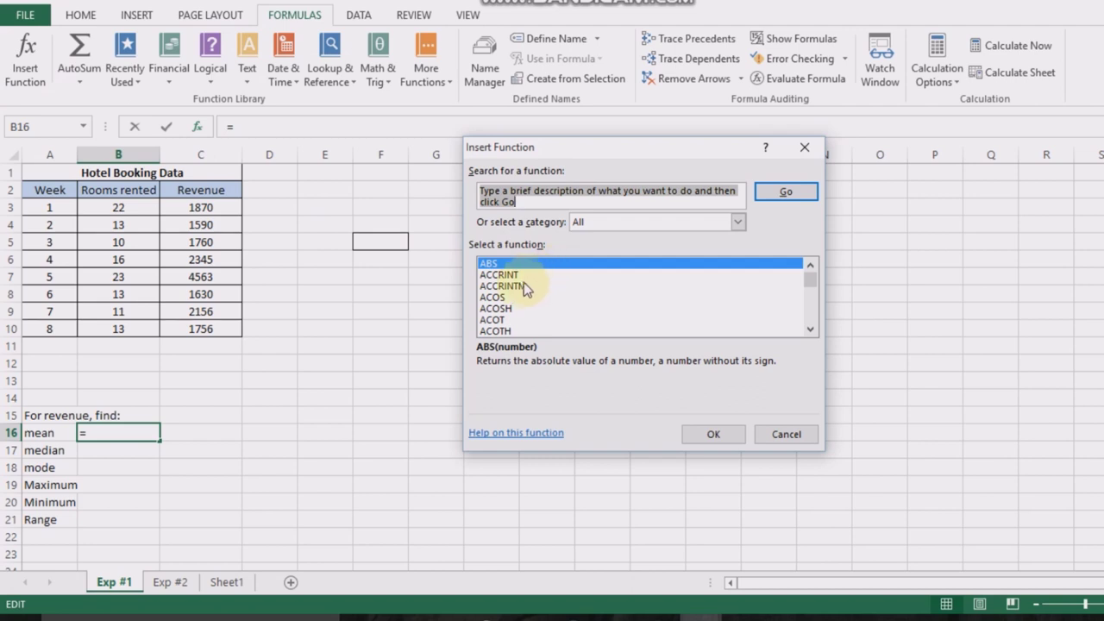
click(738, 222)
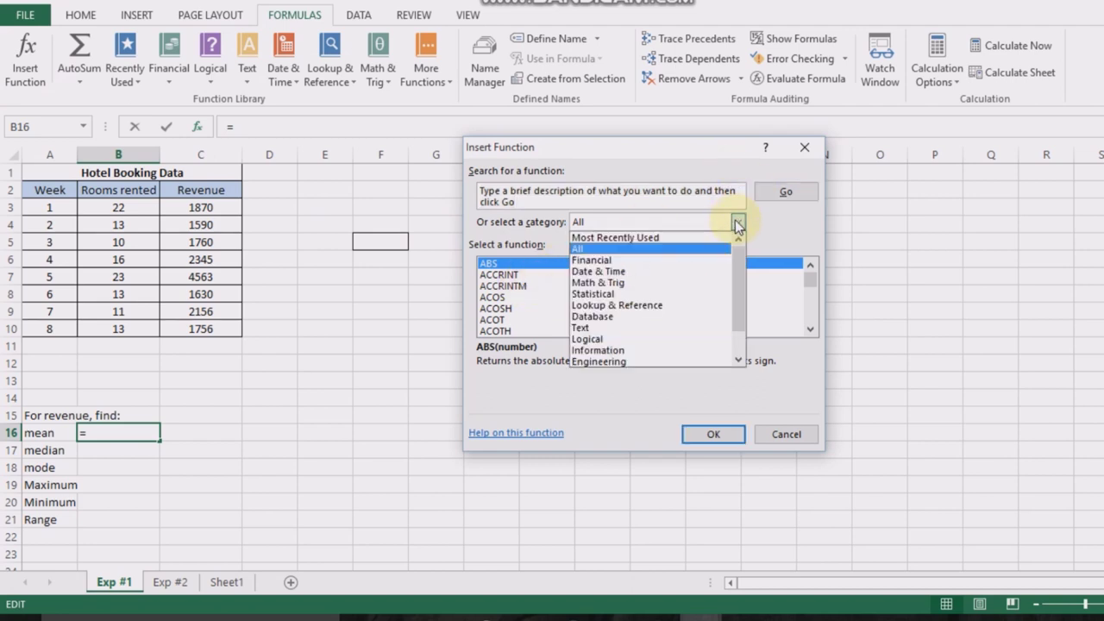
click(694, 238)
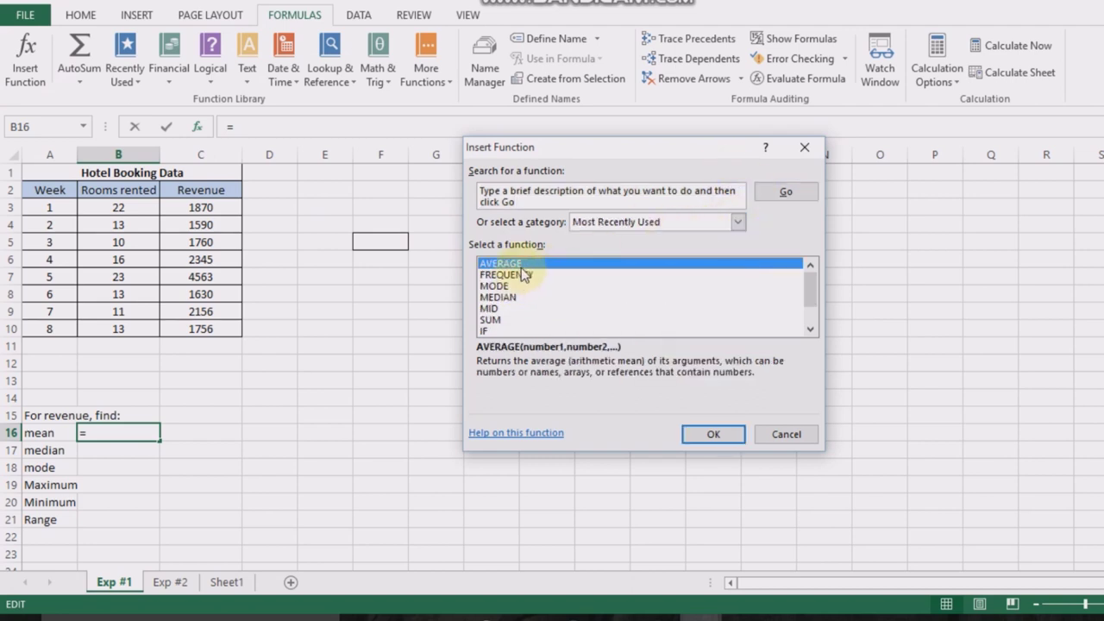
click(708, 433)
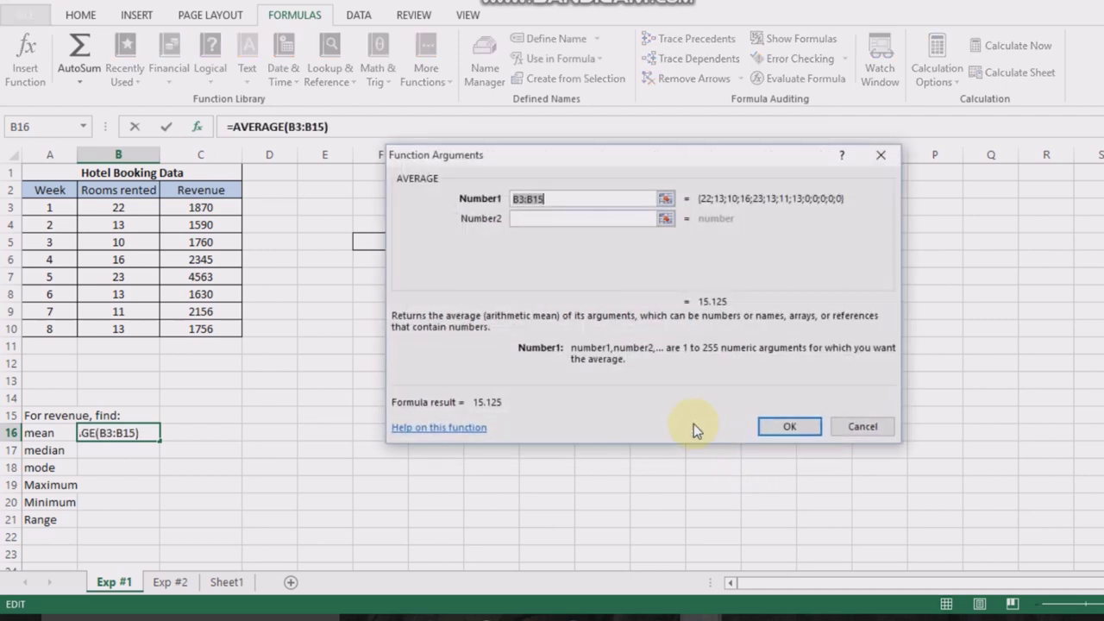
click(665, 200)
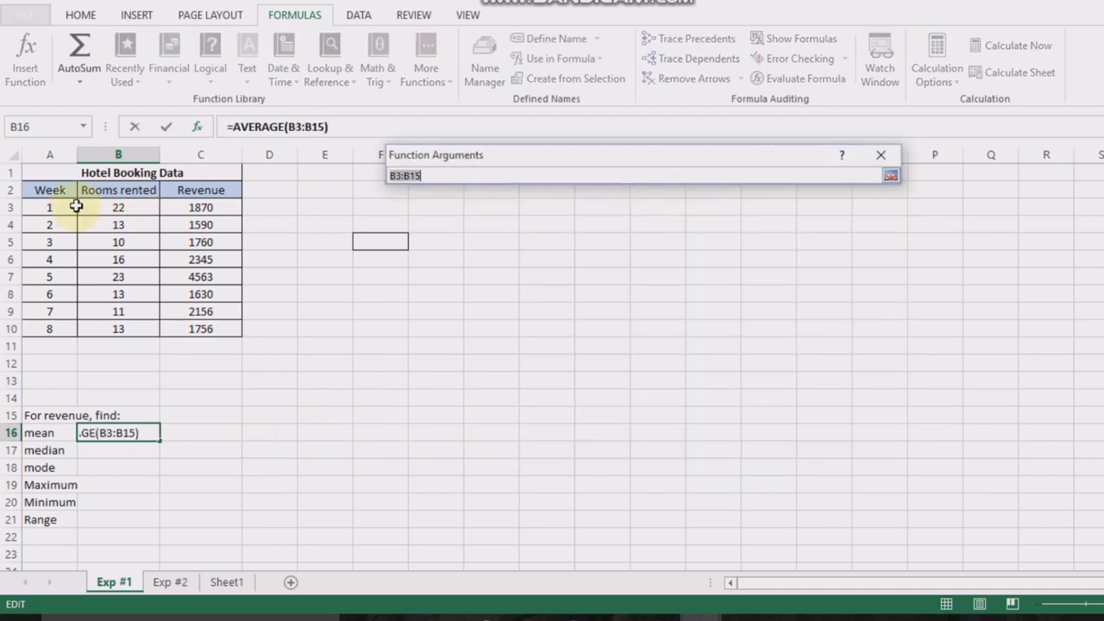
drag(82, 200, 121, 329)
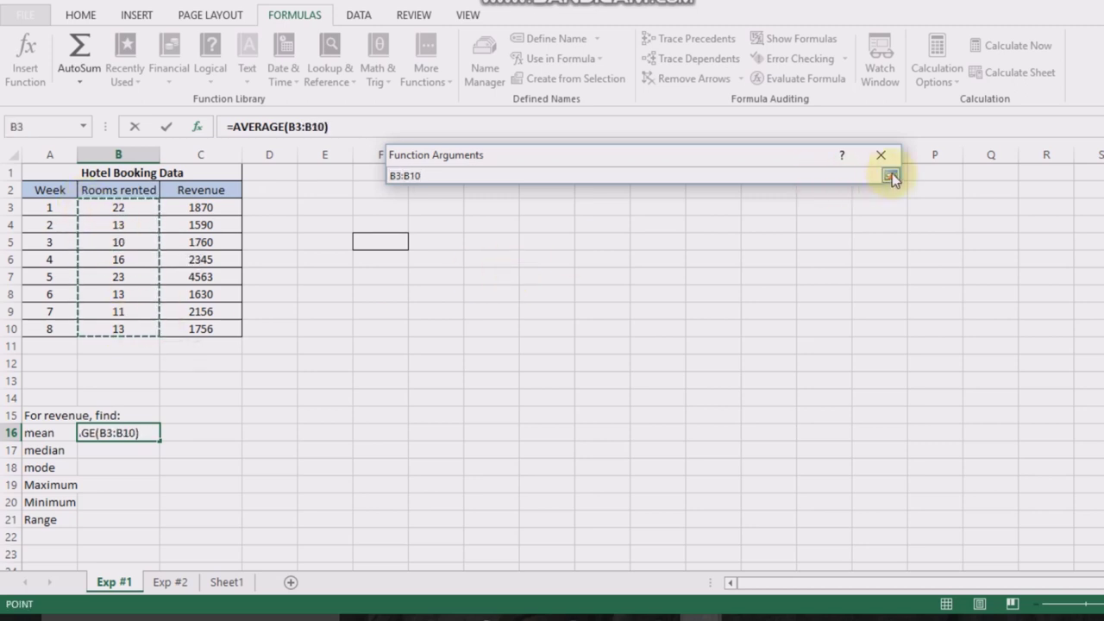
click(890, 175)
click(800, 429)
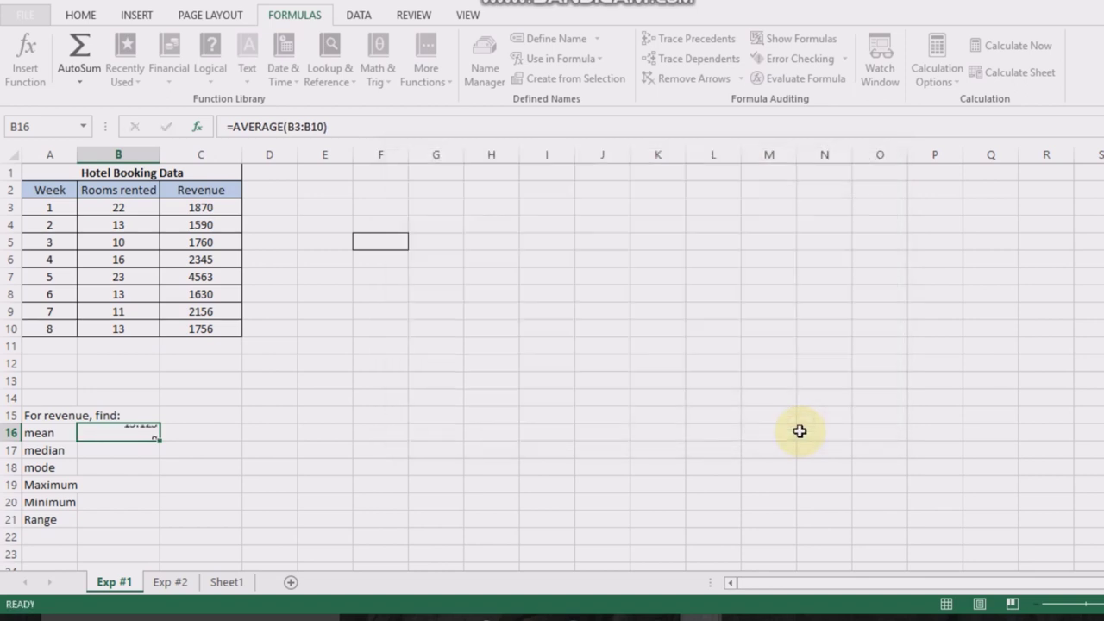
- Enter =AVERAGE(C3:C10) in C16 for a mean revenue of 2208.75
click(199, 432)
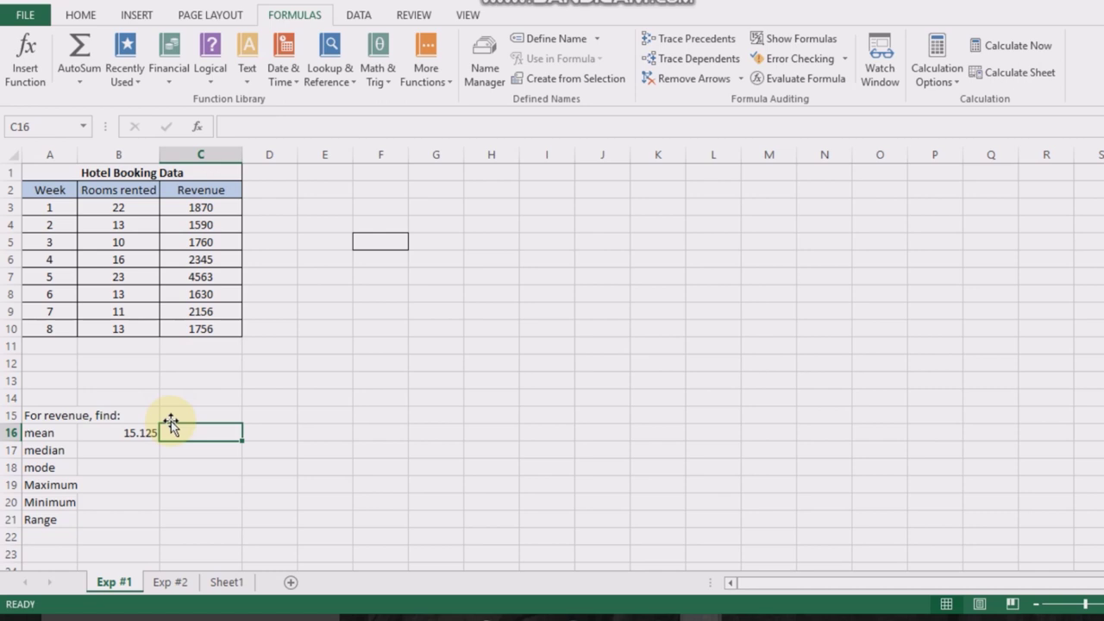
text(=)
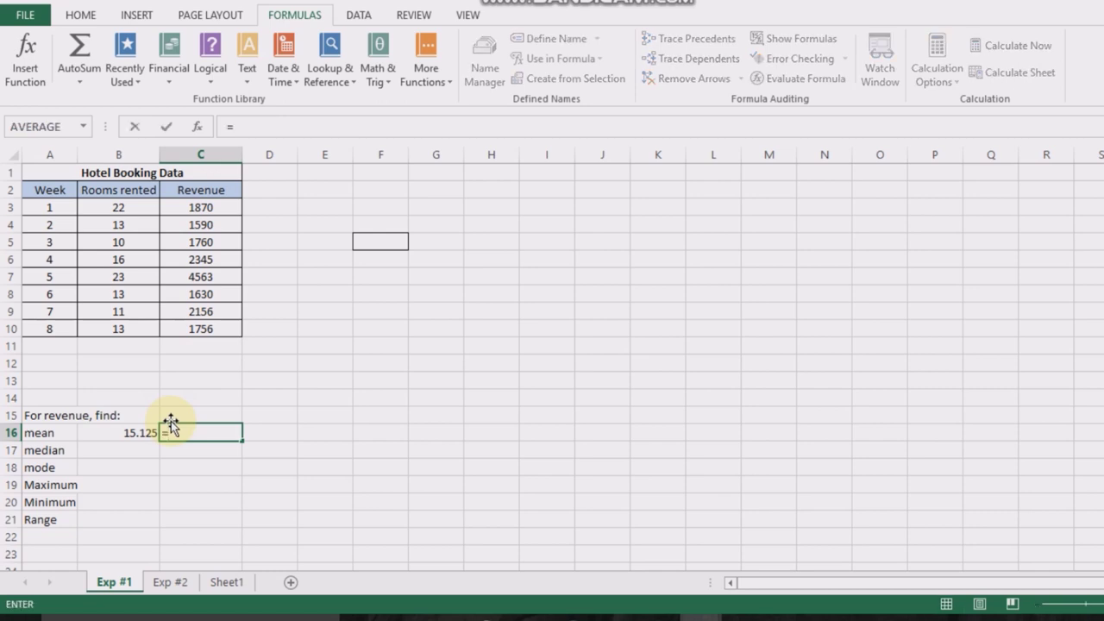
text(aver)
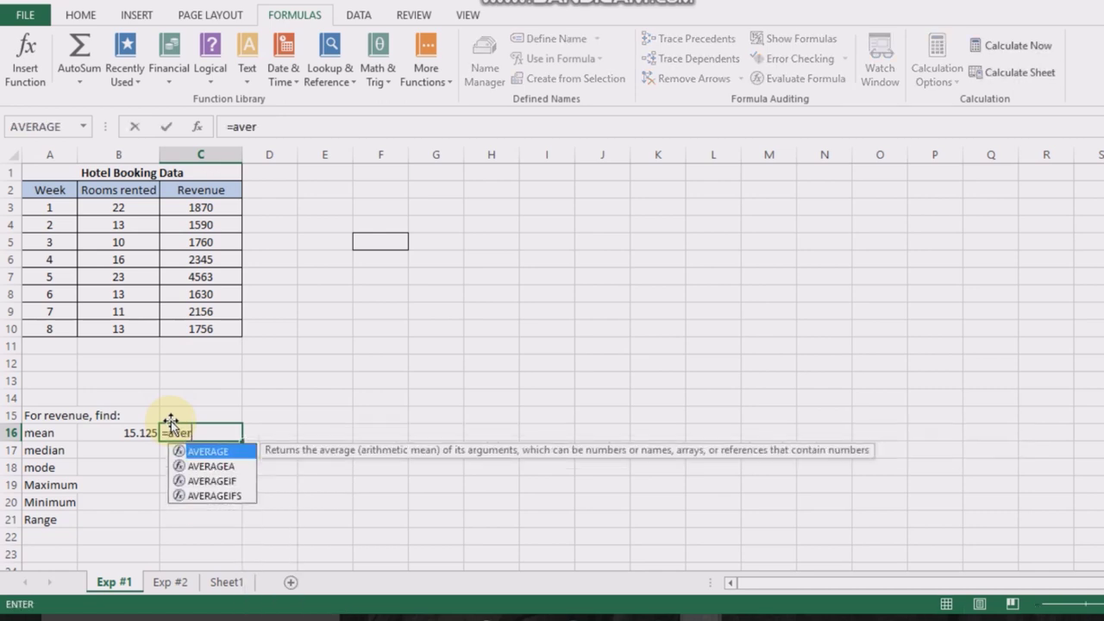
double_click(201, 454)
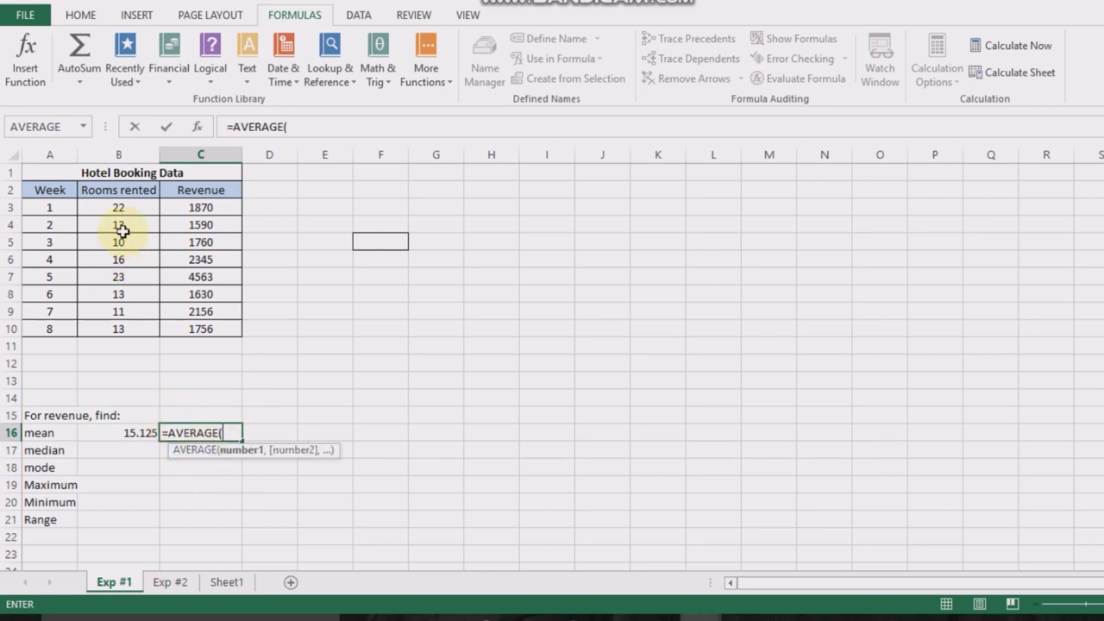
drag(168, 207, 215, 338)
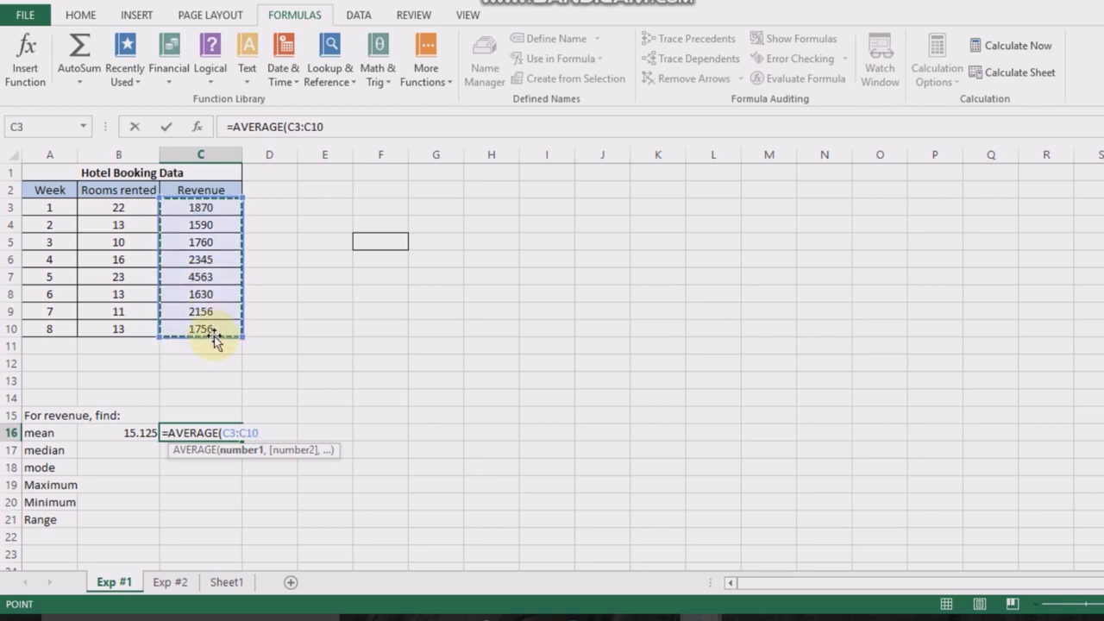
key(Return)
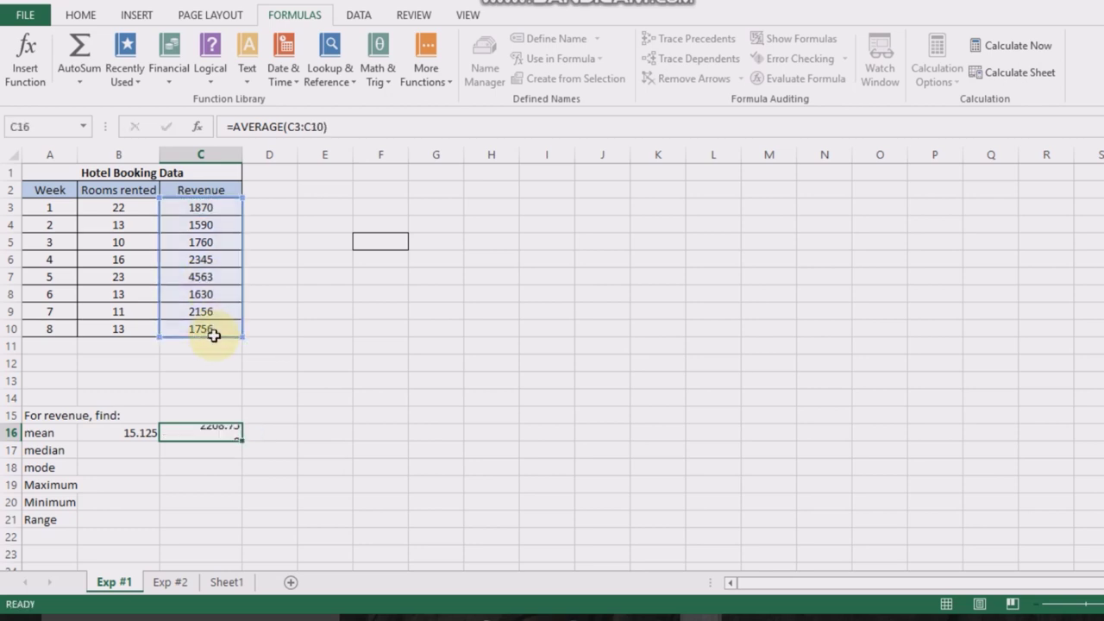
- Insert =MEDIAN(B3:B10) in B17 for a median of 13 rooms rented
click(106, 452)
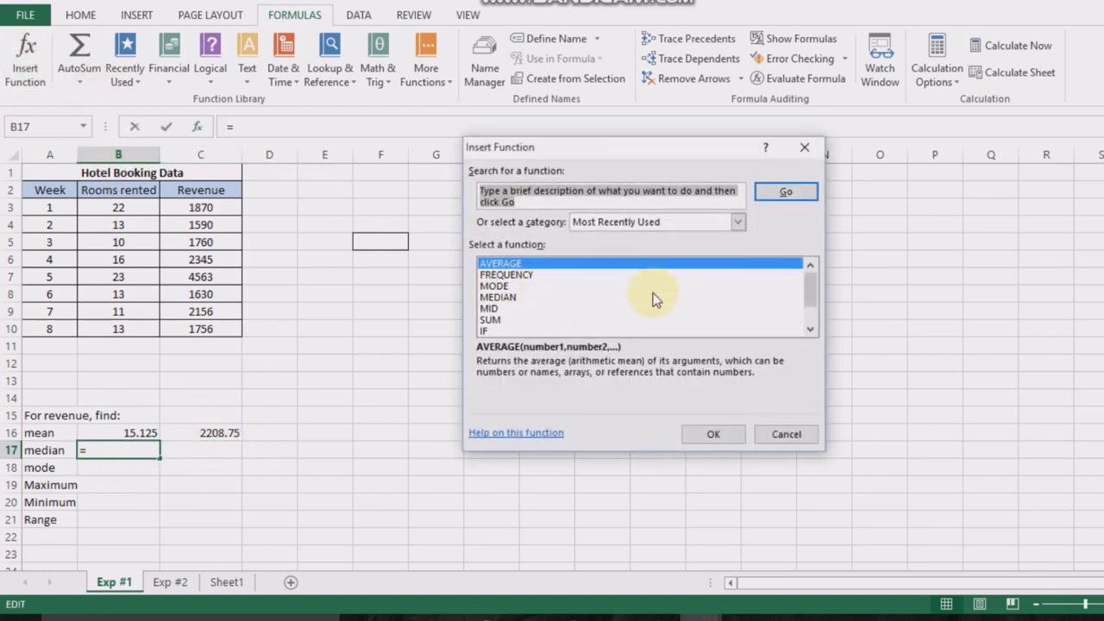
click(498, 297)
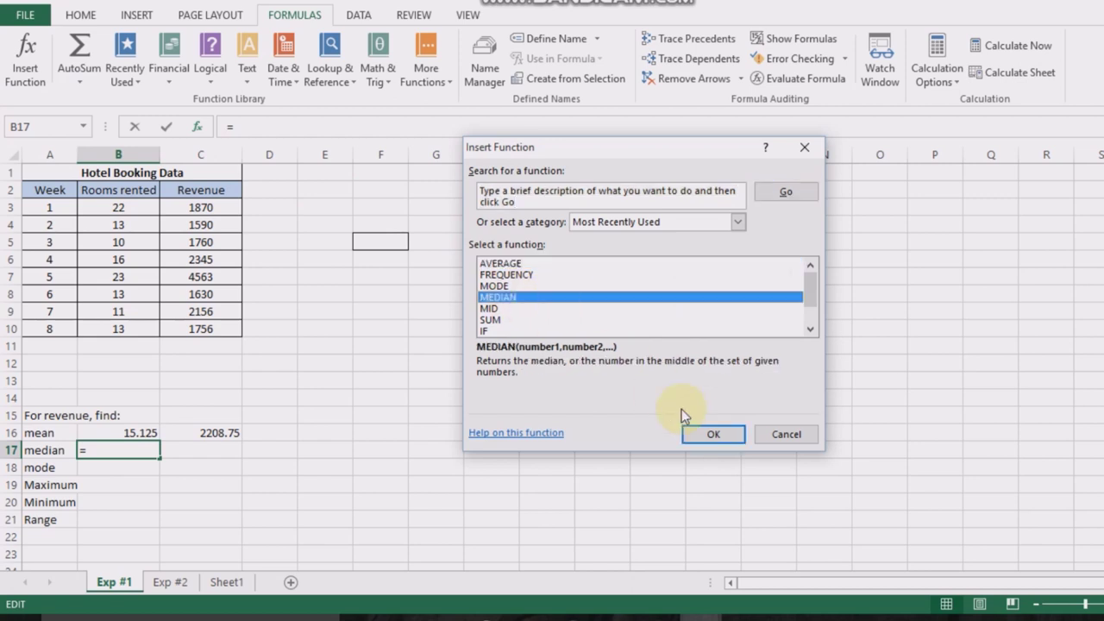
click(723, 434)
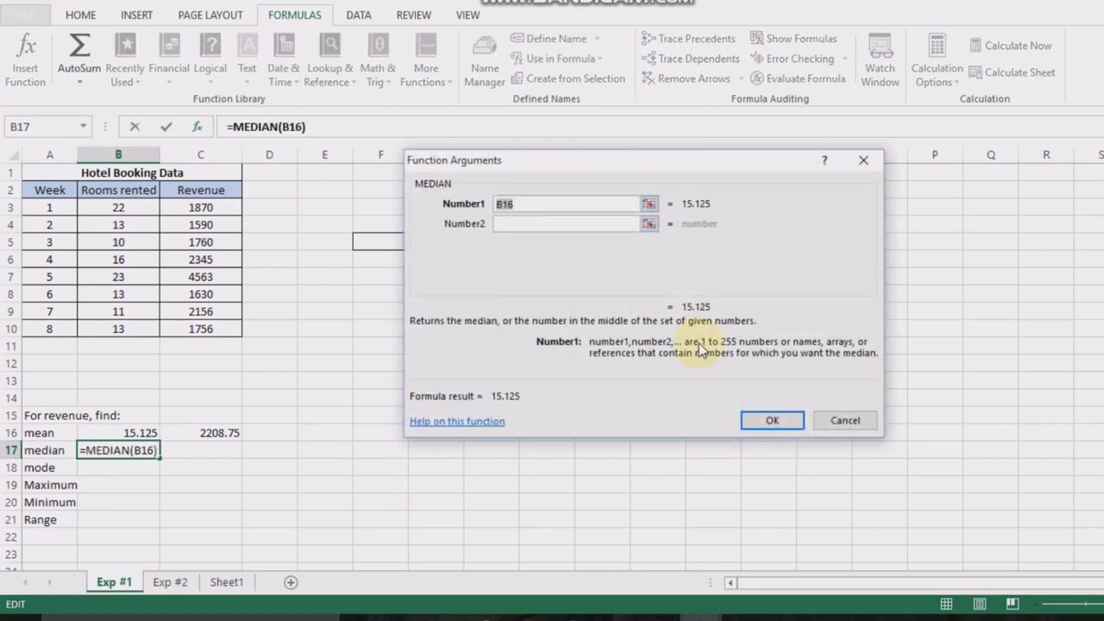
click(649, 206)
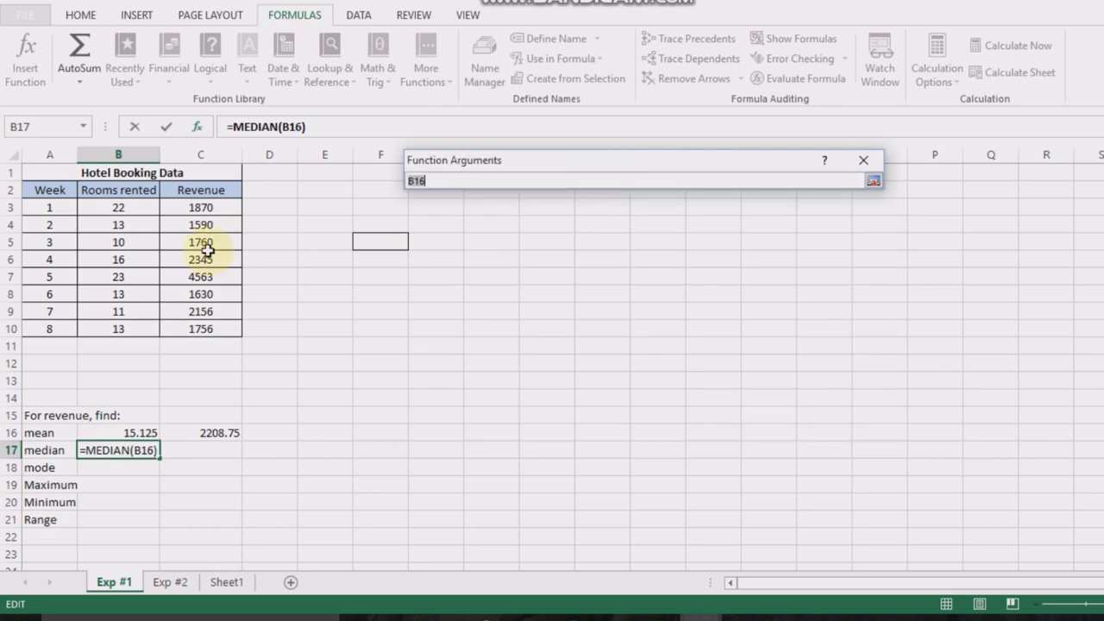
drag(82, 202, 118, 328)
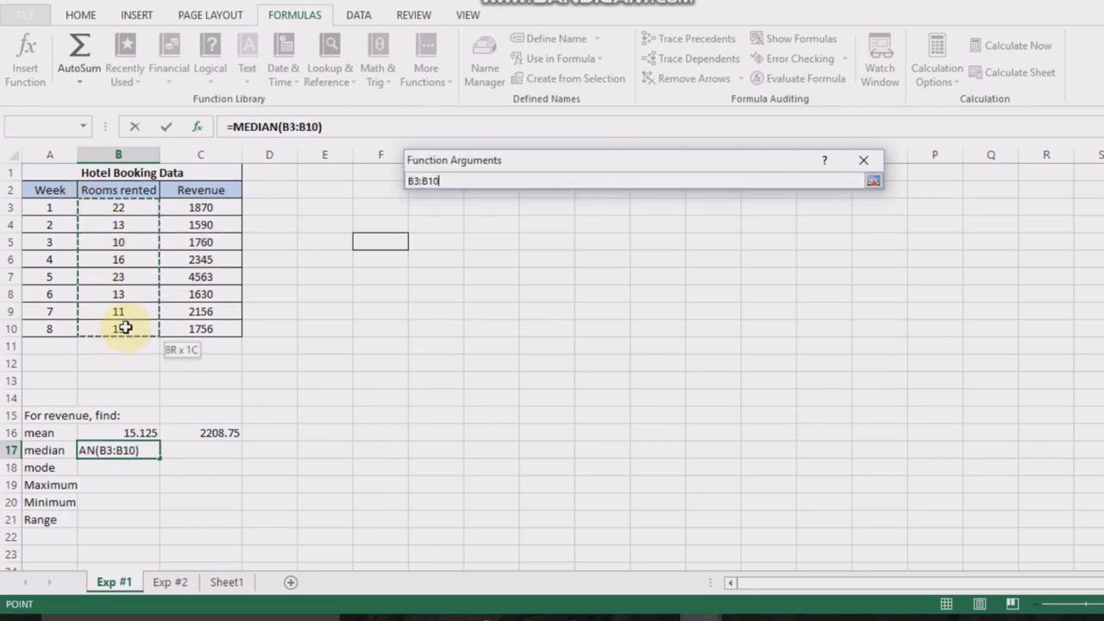
click(873, 181)
click(768, 423)
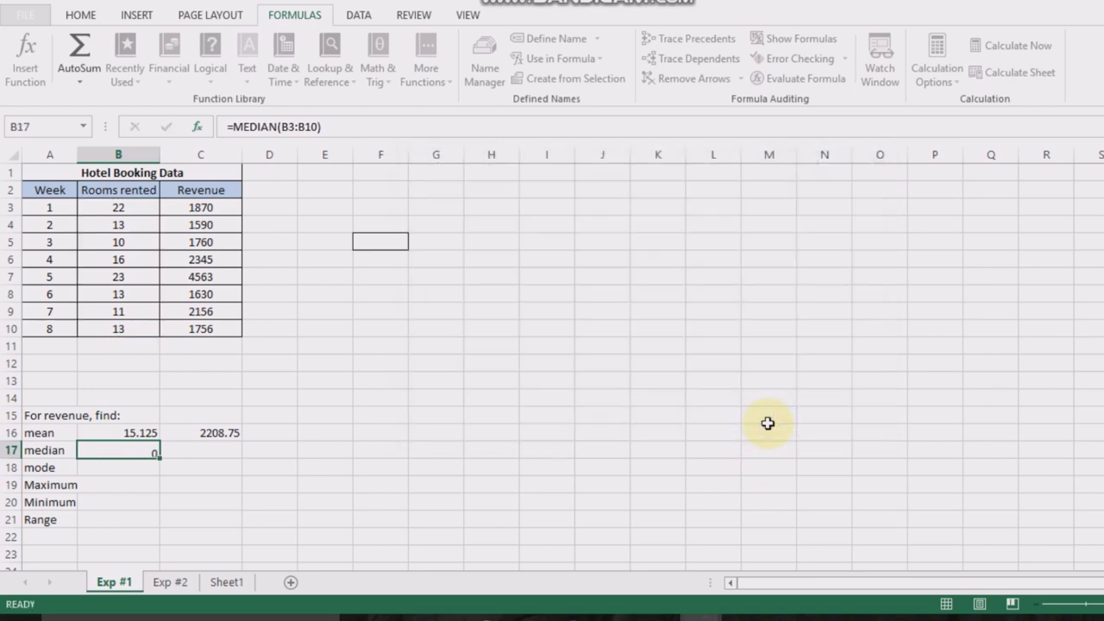
- Enter =MEDIAN(C3:C10) in C17 for a median revenue of 1815
click(178, 452)
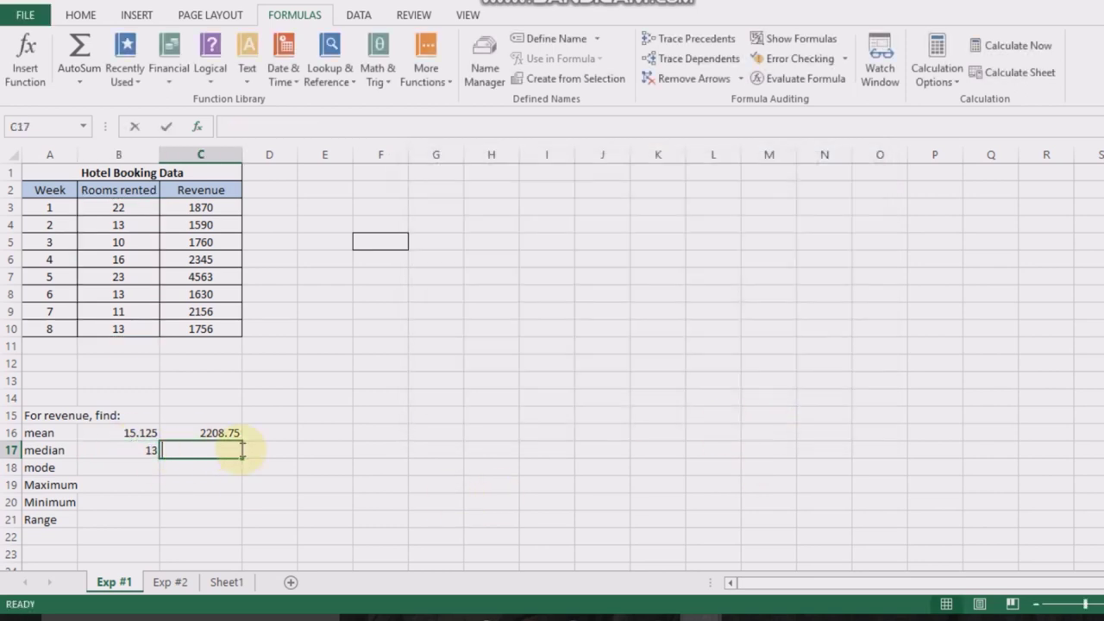
text(=)
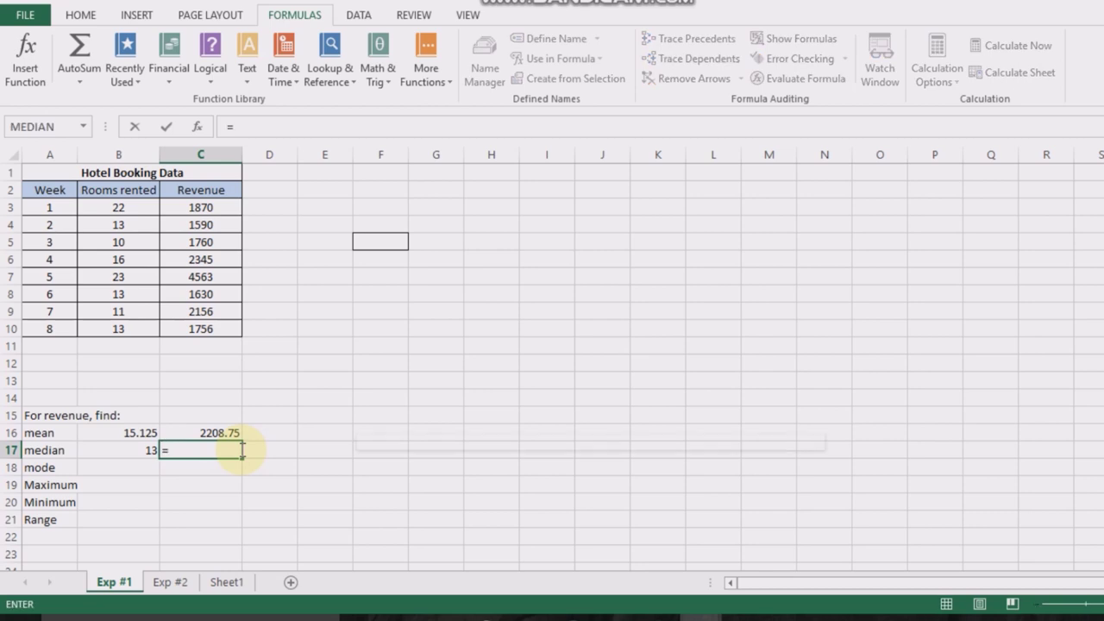
text(Me)
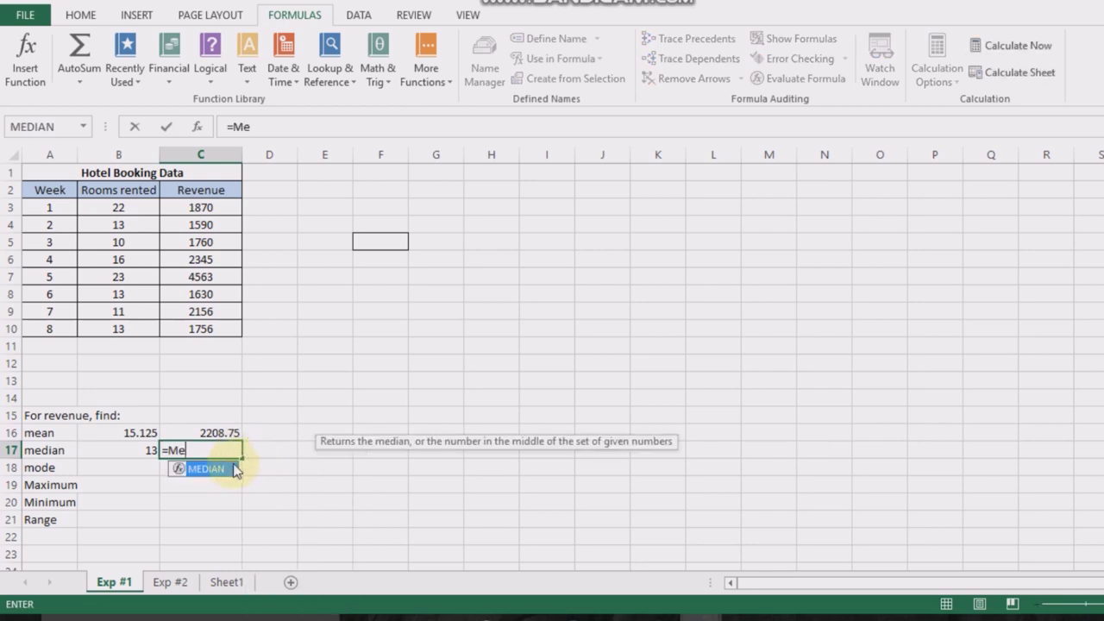
double_click(234, 470)
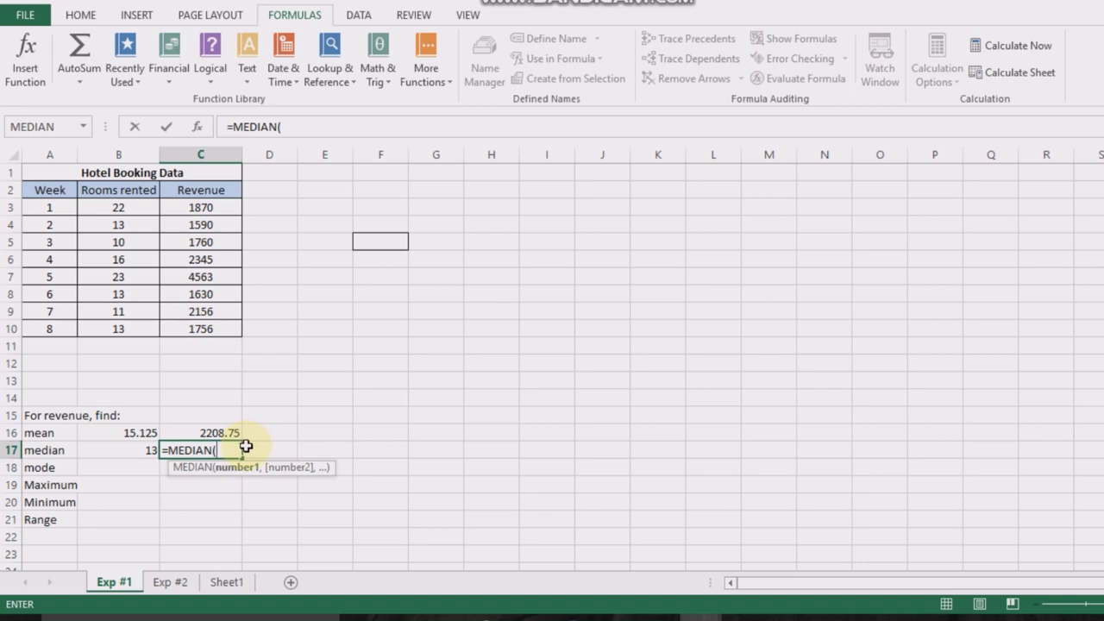
mouse_move(173, 207)
mouse_down()
mouse_move(200, 331)
mouse_move(218, 328)
mouse_up()
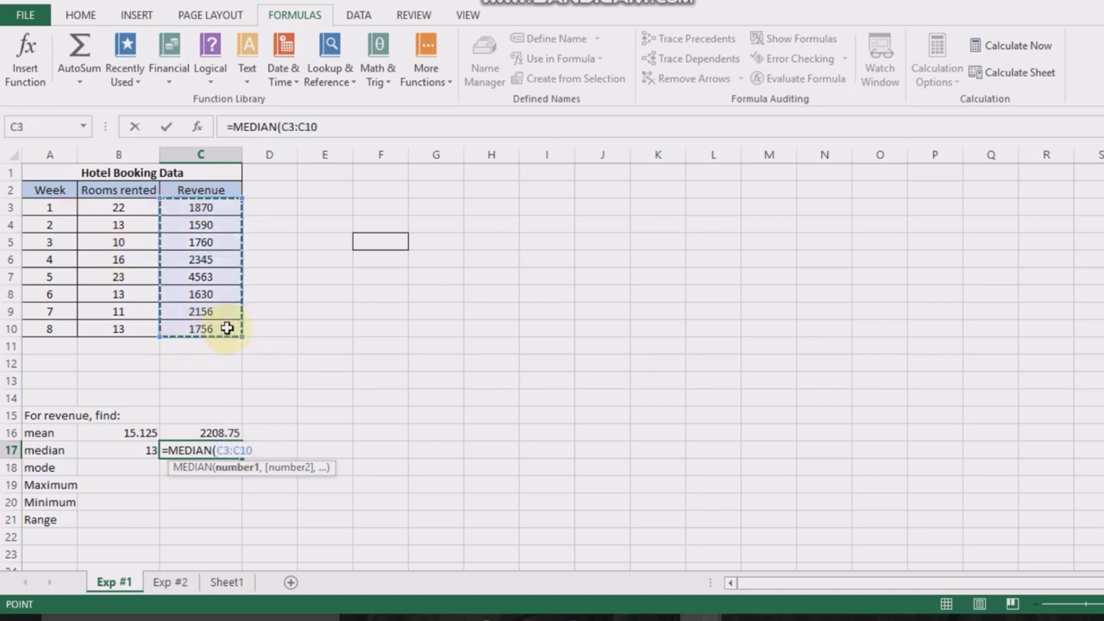
key(Return)
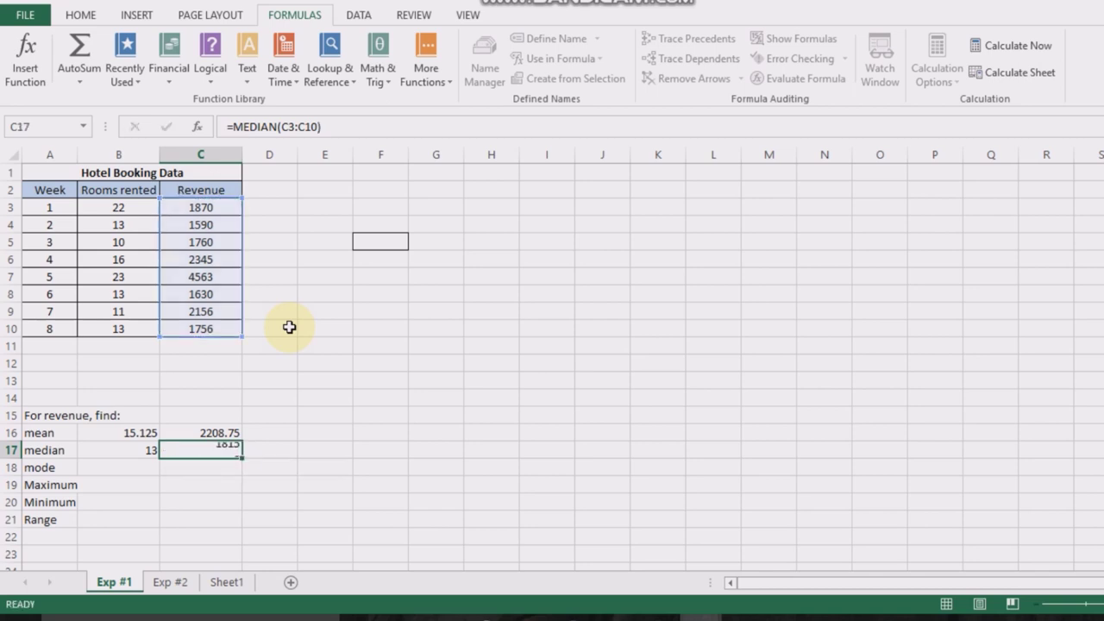
- Insert =MODE(B3:B10) in B18, giving a rooms-rented mode of 13
click(100, 471)
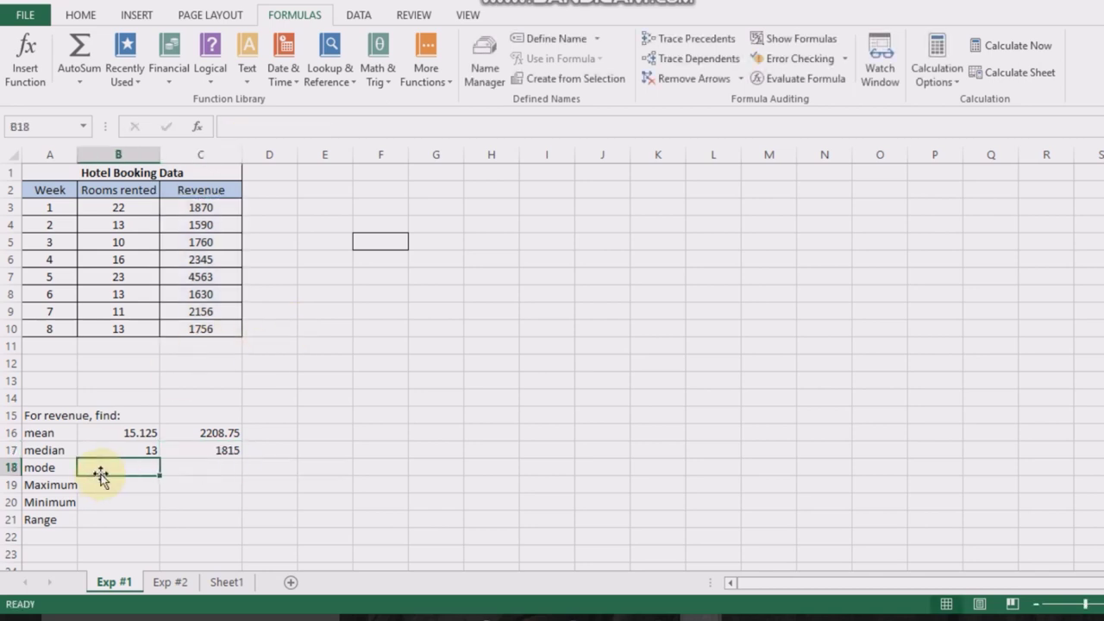
click(26, 60)
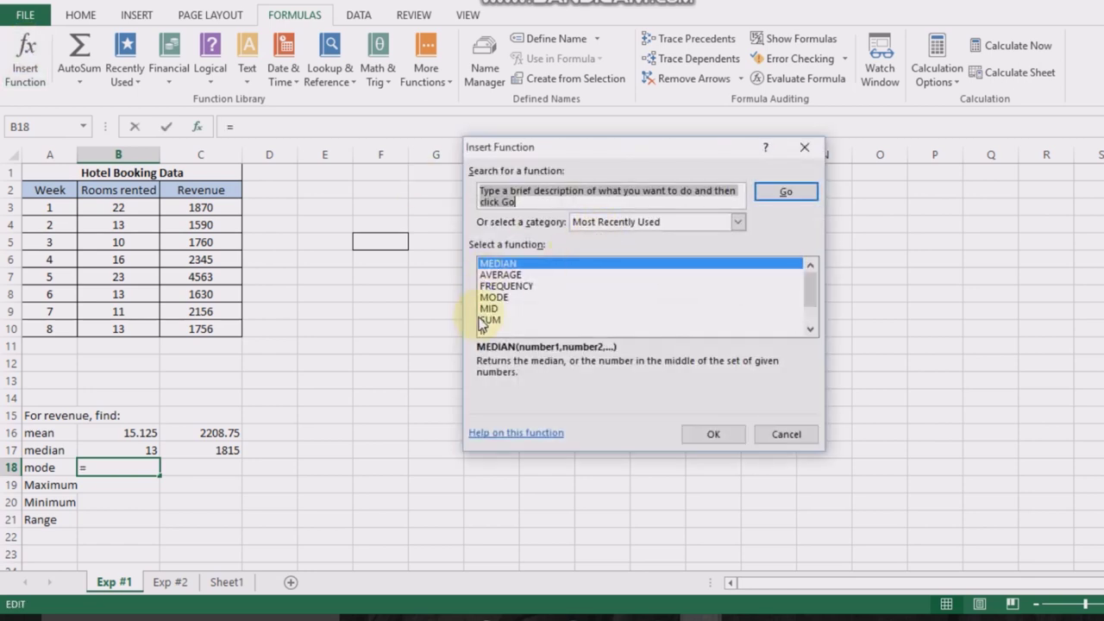
click(492, 297)
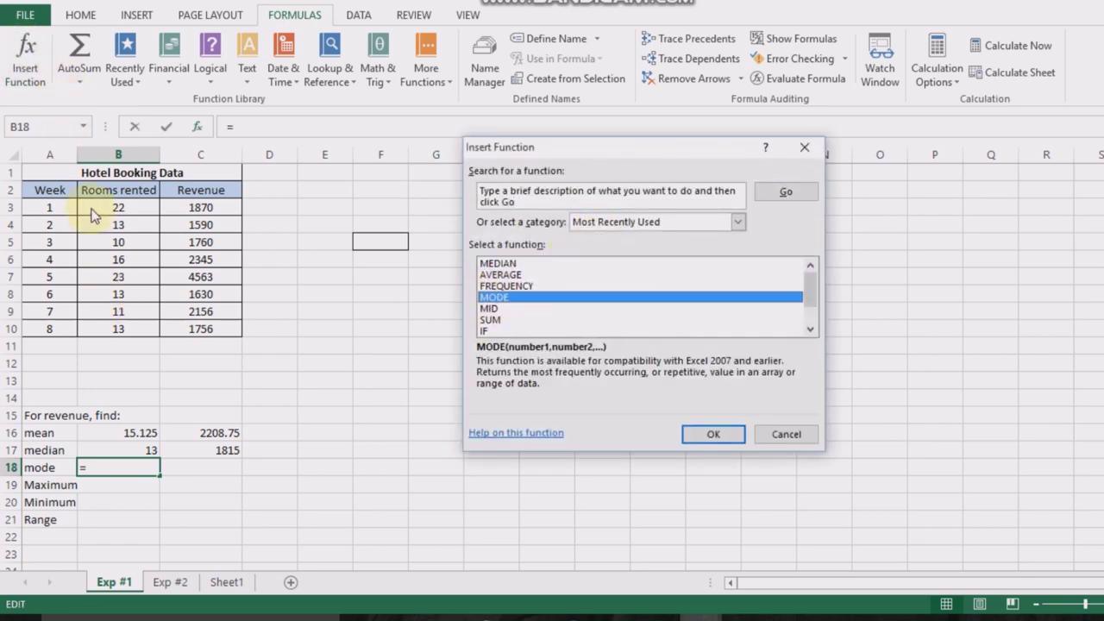
click(713, 429)
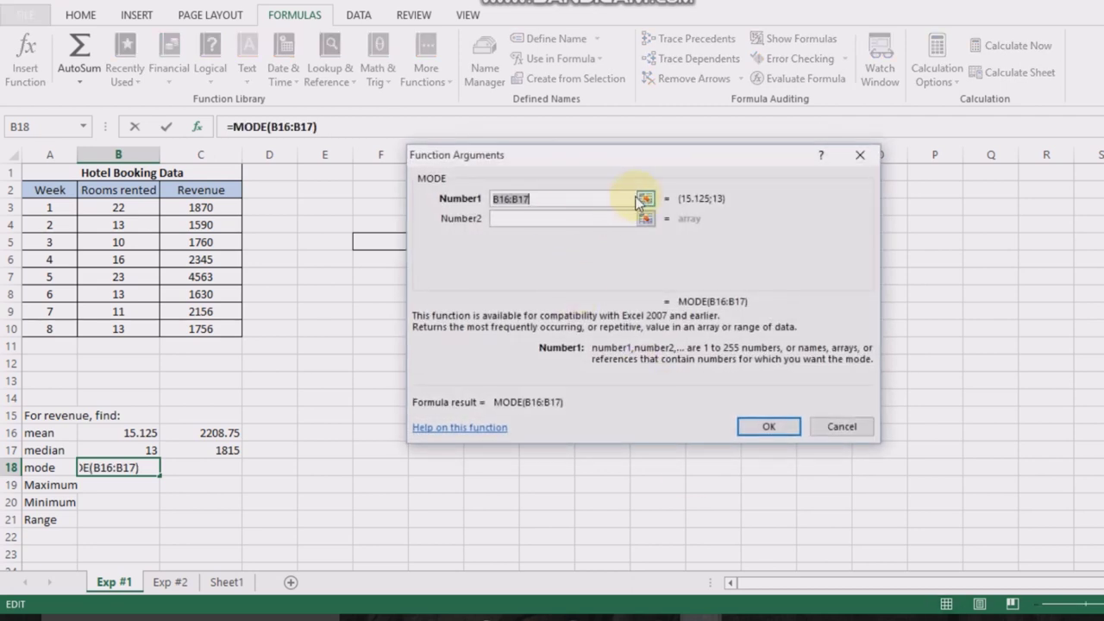
click(644, 201)
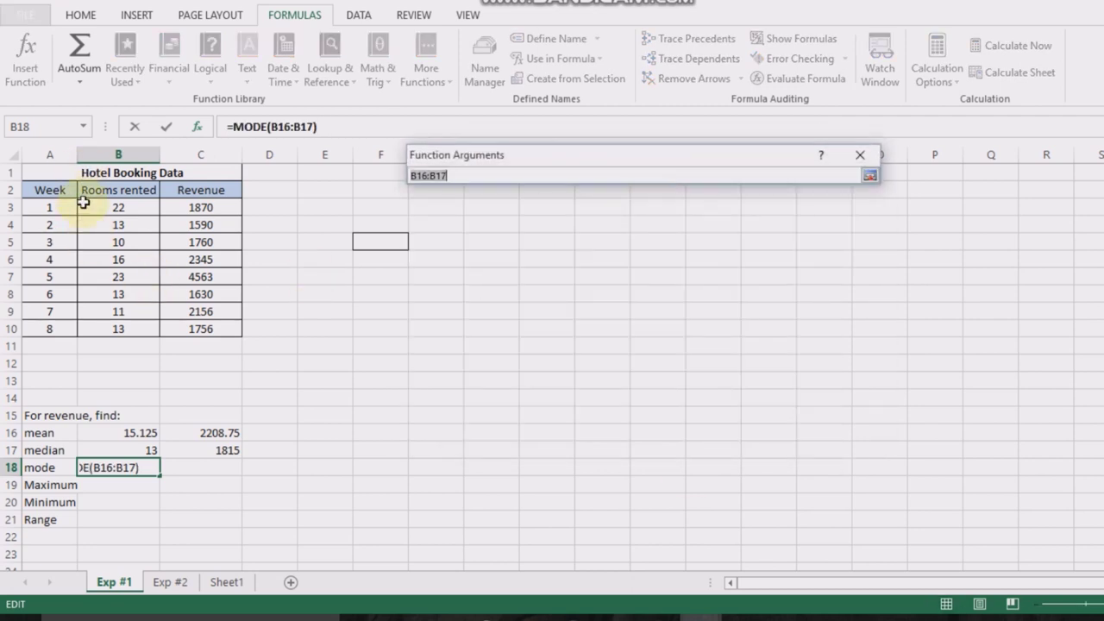
drag(102, 208, 118, 331)
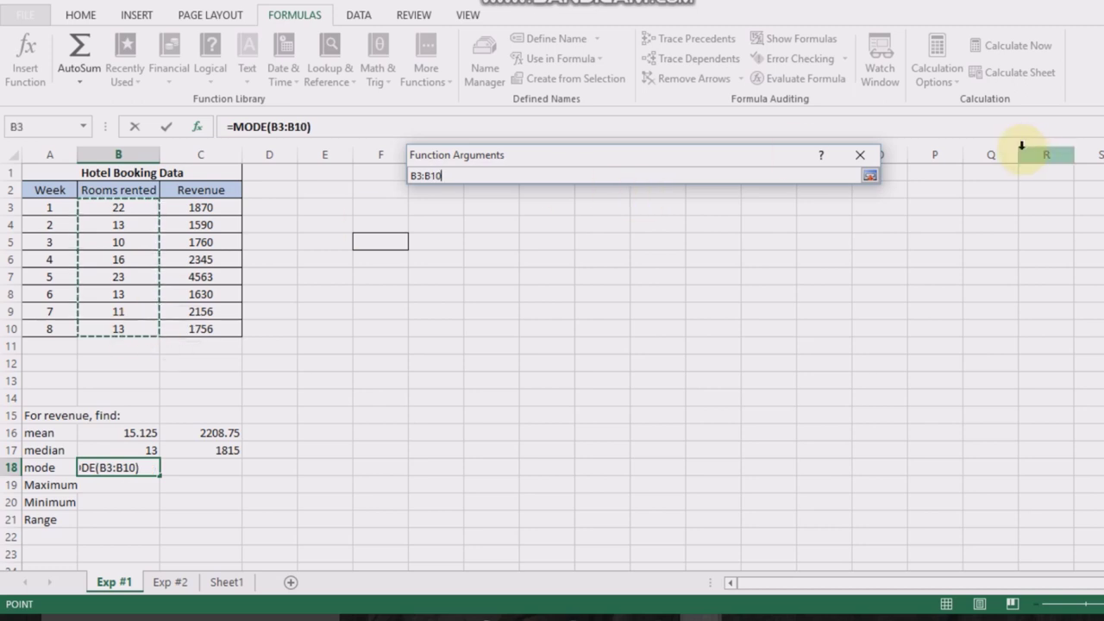
click(869, 176)
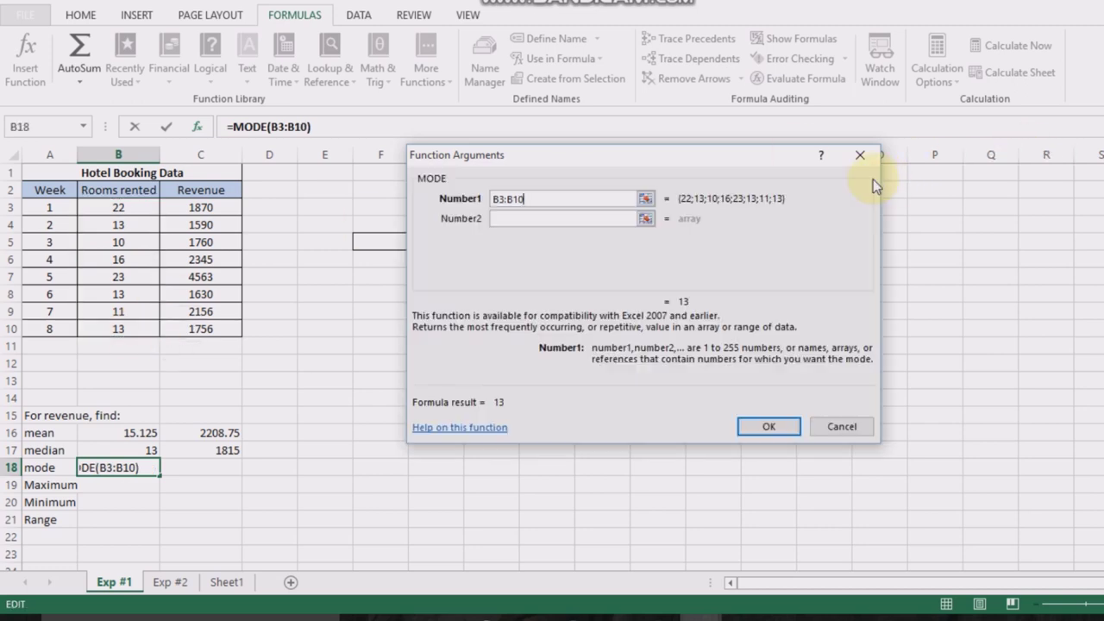
click(766, 426)
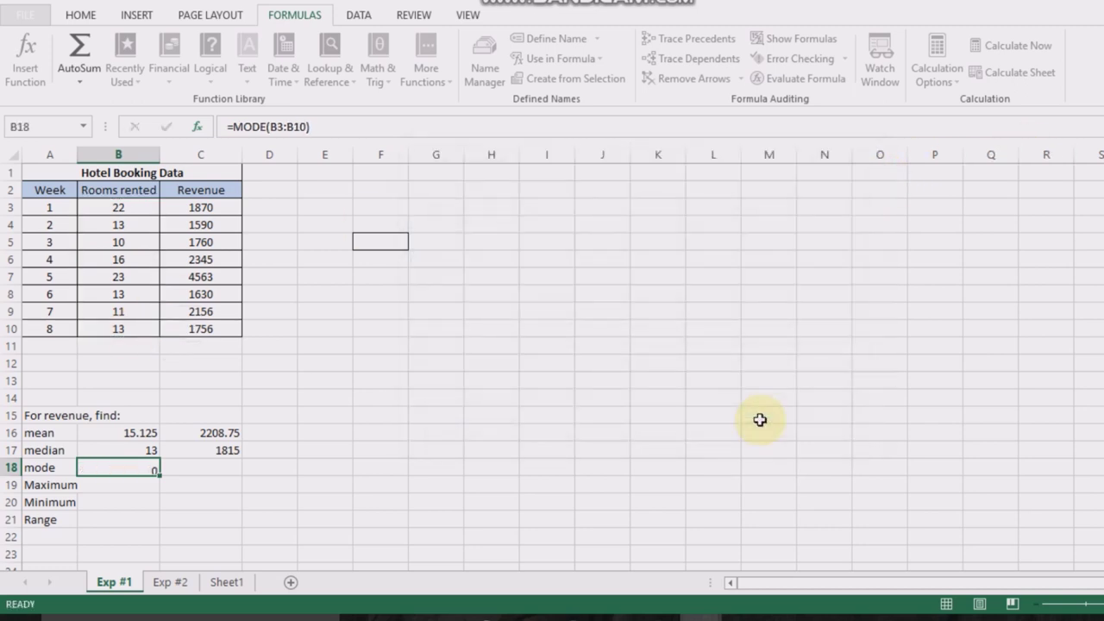
- Enter =MODE(C3:C10) in C18, which returns #N/A for revenue
click(189, 469)
text(=)
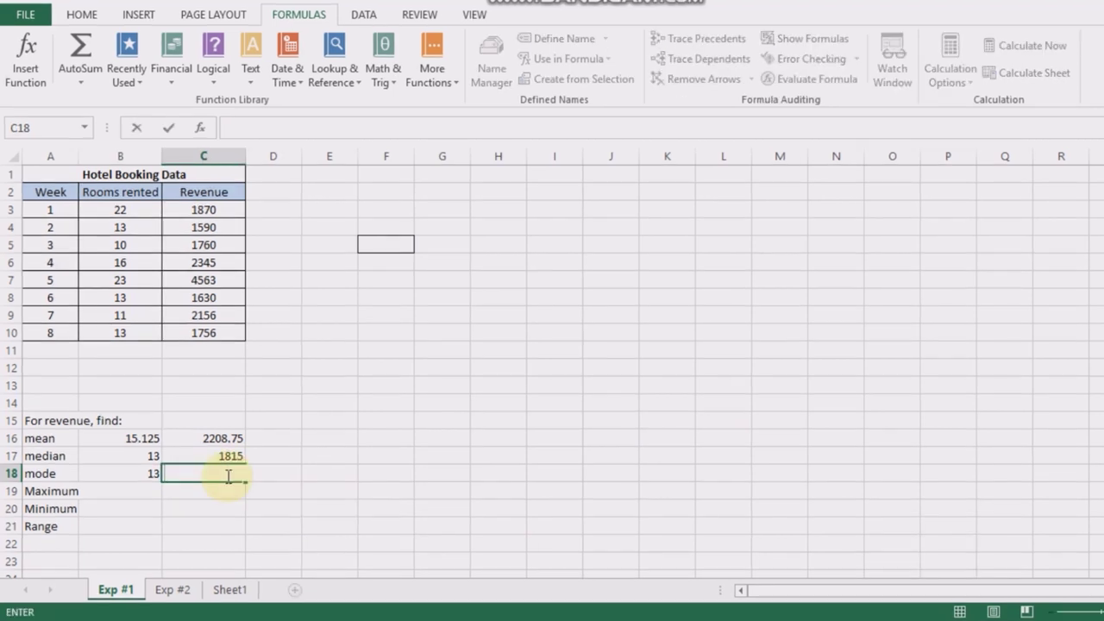
text(=)
text(mode)
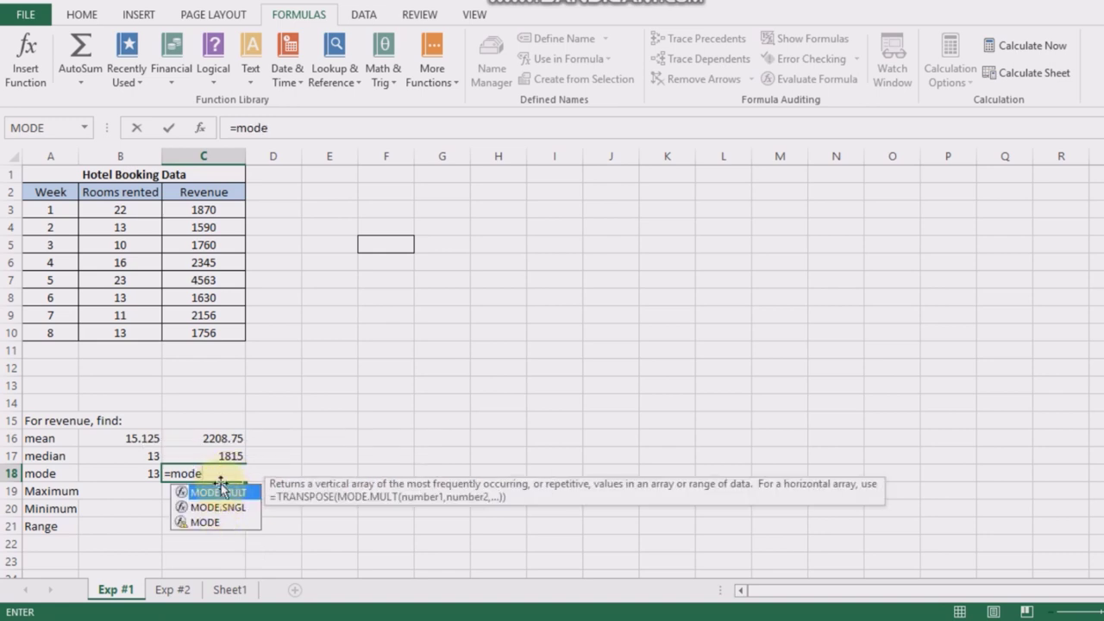
text(()
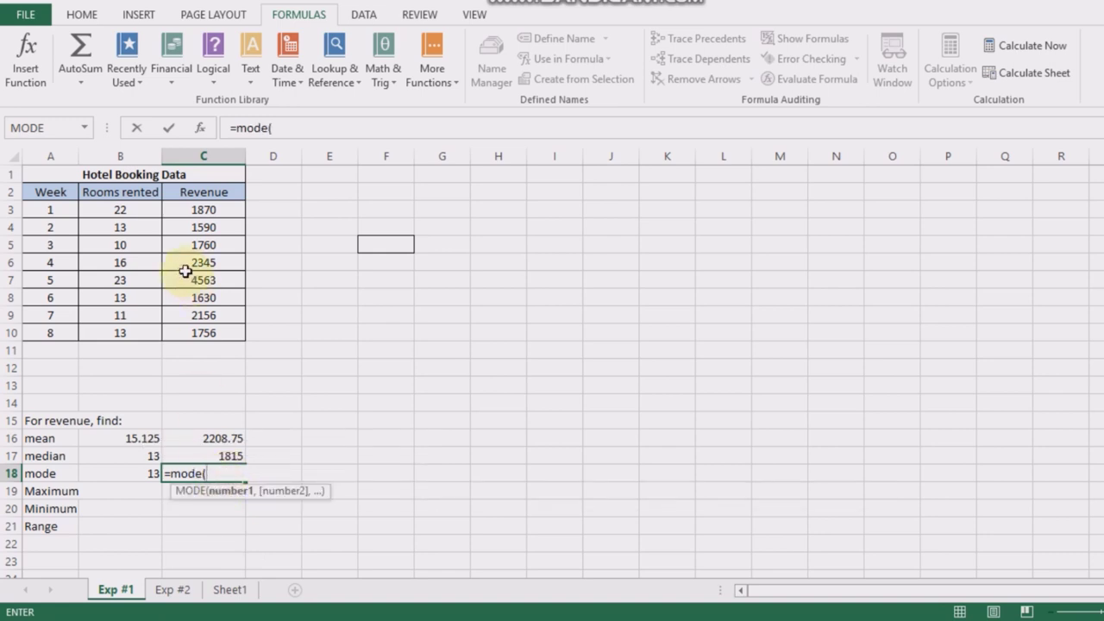
drag(203, 210, 203, 335)
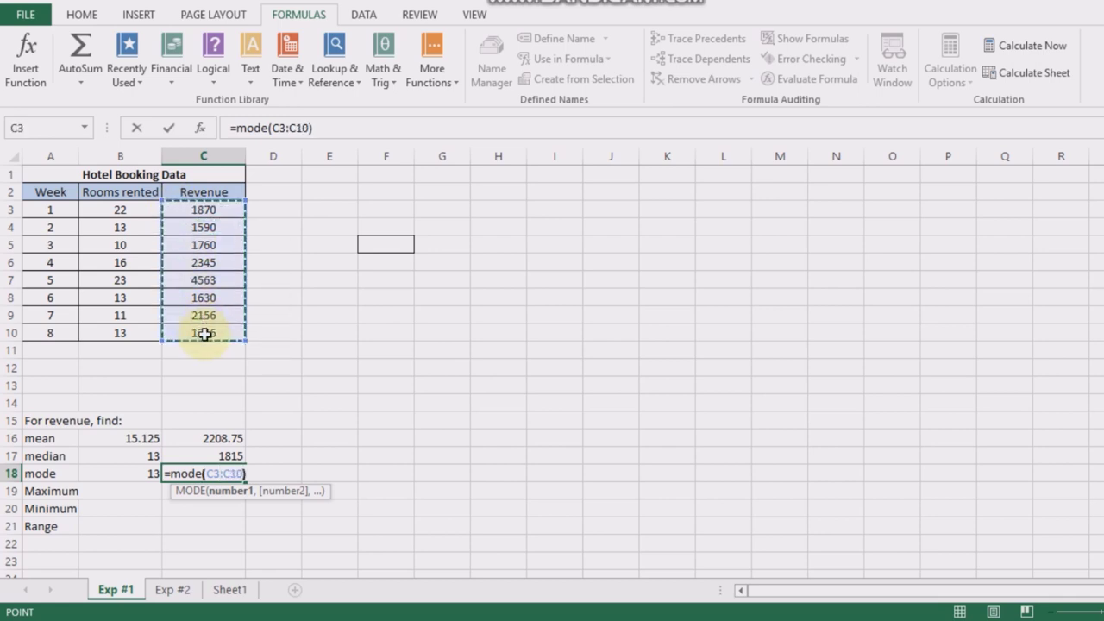
key(Return)
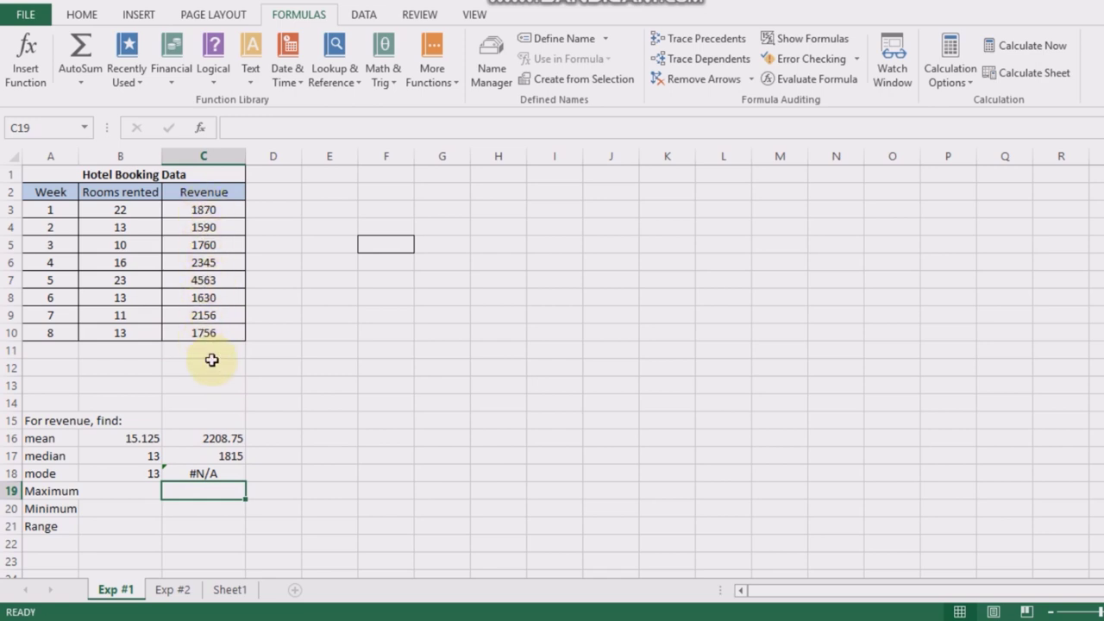
- Insert =MAX(B3:B10) in B19, showing 23 as the most rooms rented
click(111, 493)
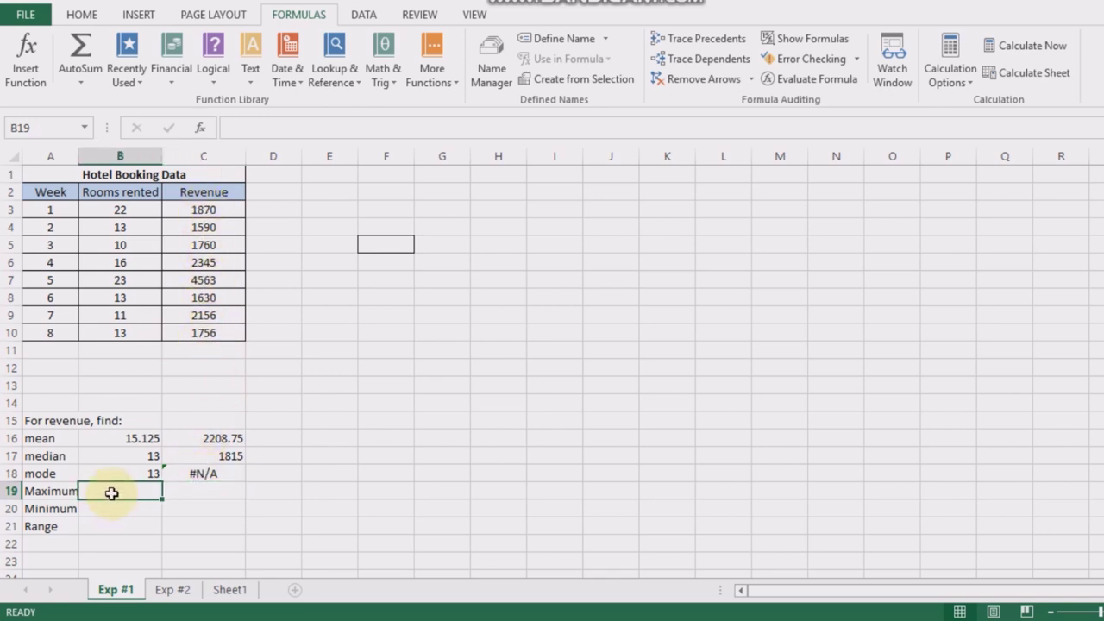
click(25, 65)
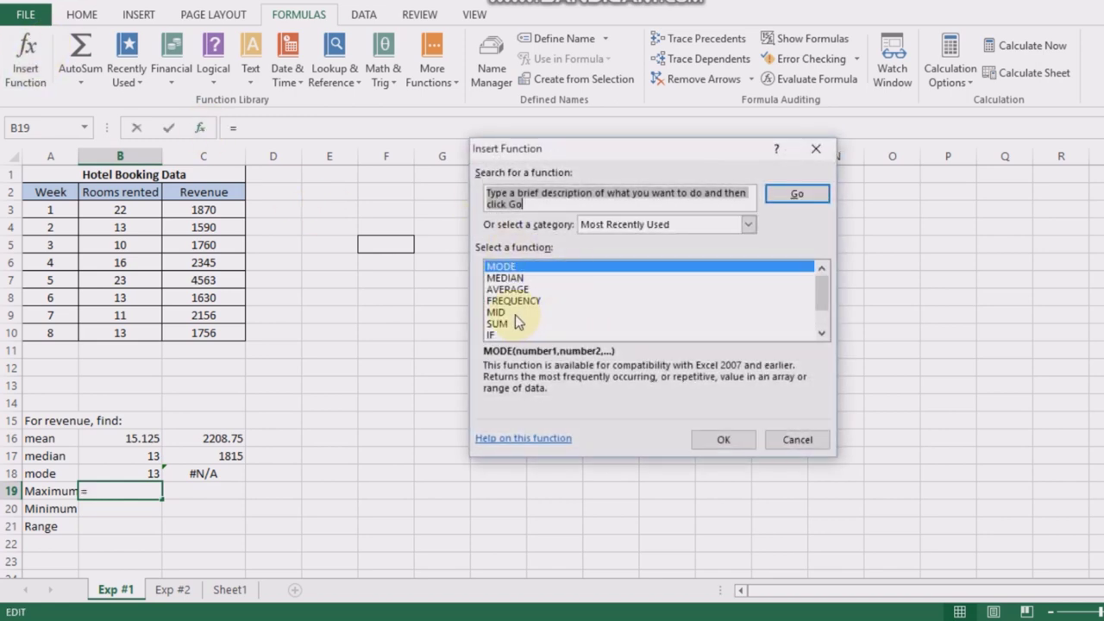
click(822, 332)
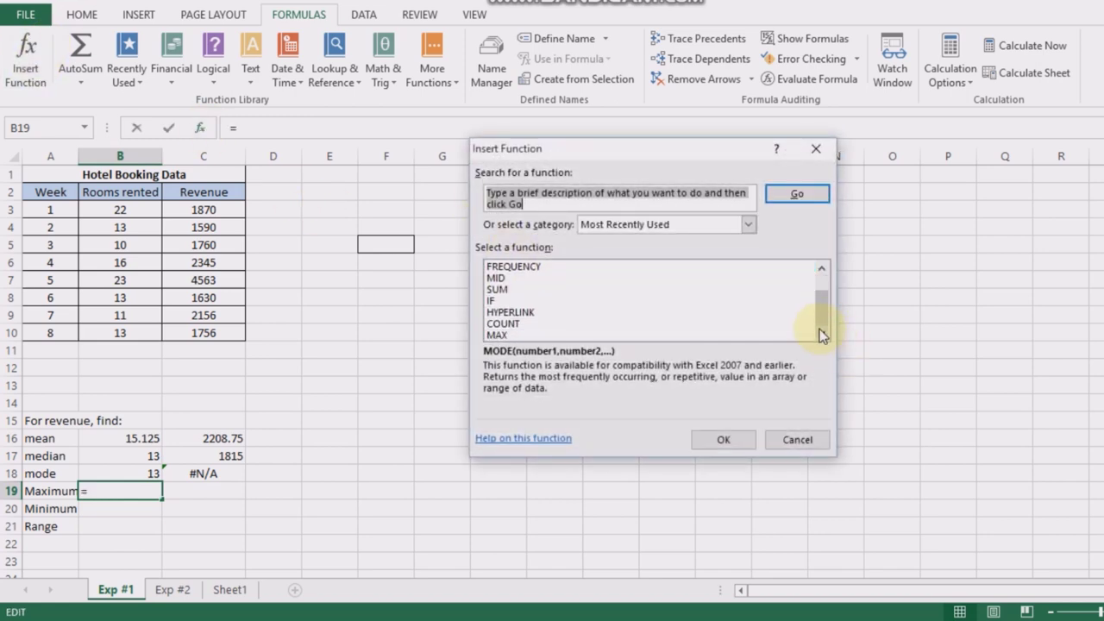
click(500, 334)
click(724, 439)
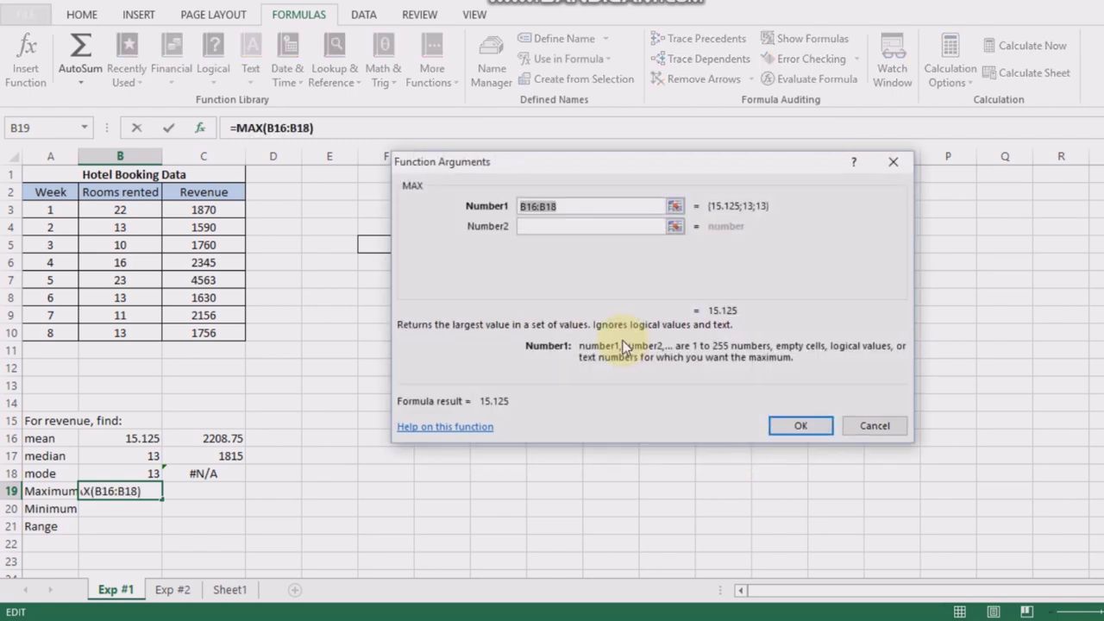
click(675, 206)
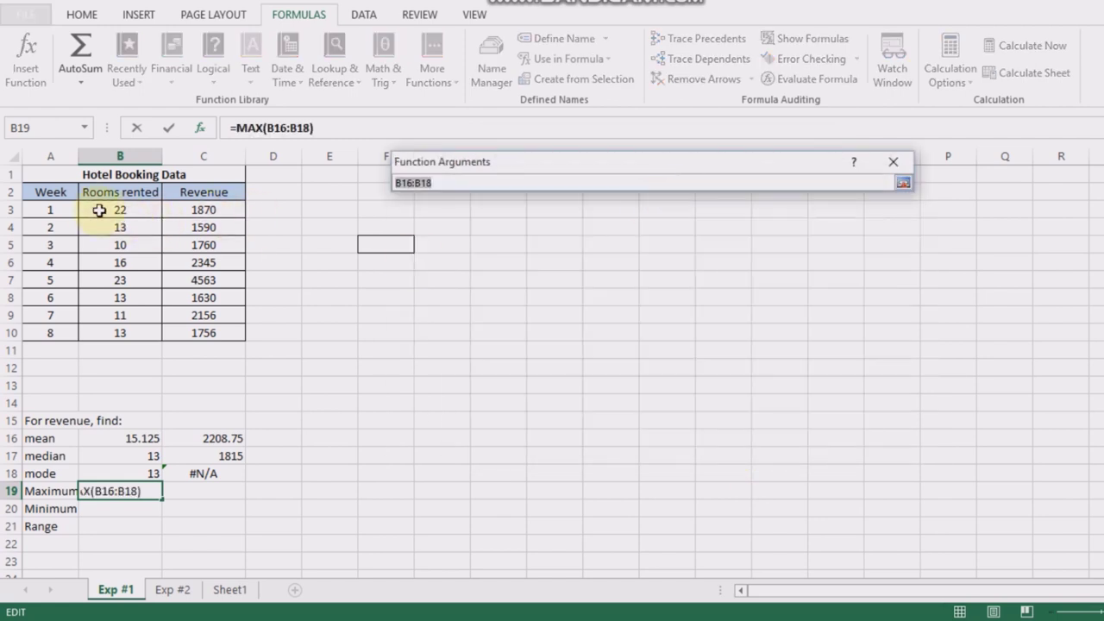
drag(99, 210, 129, 332)
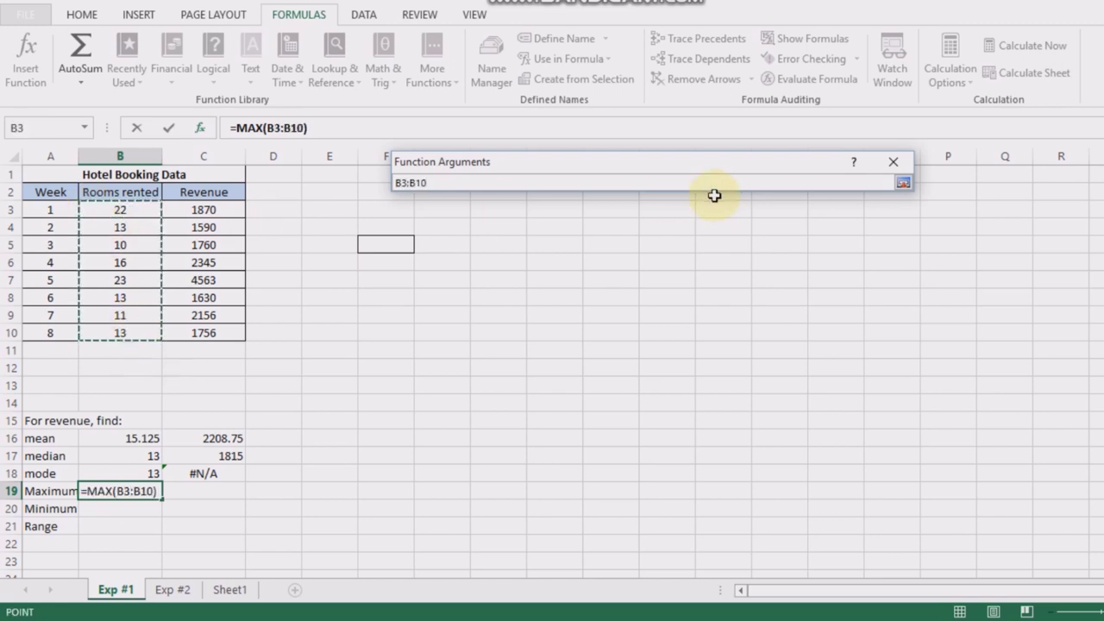
click(903, 183)
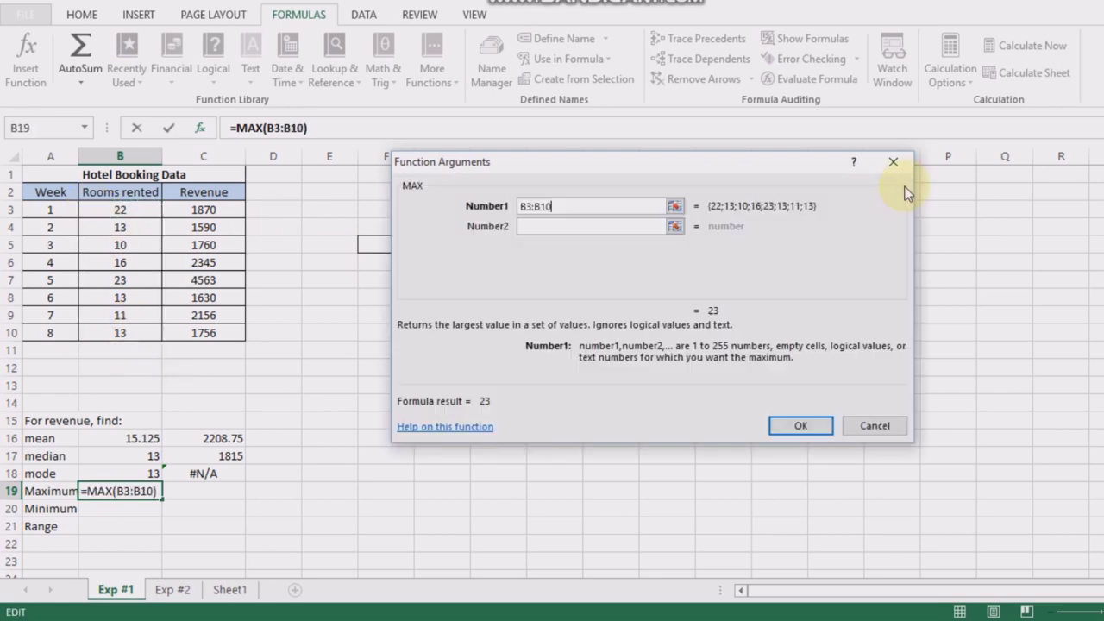
click(802, 427)
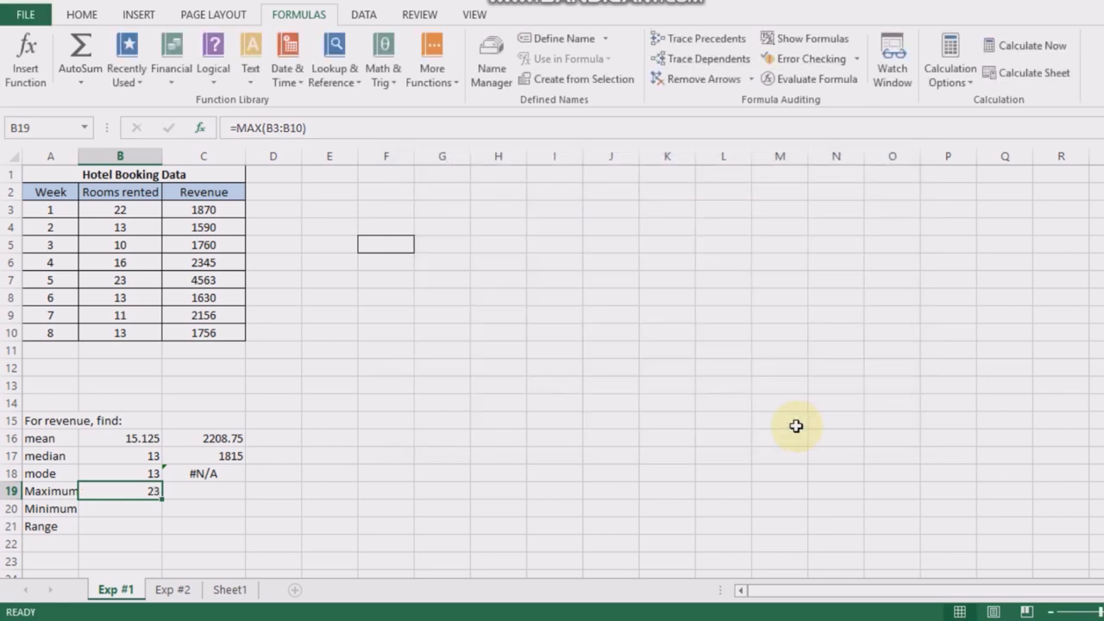
click(190, 490)
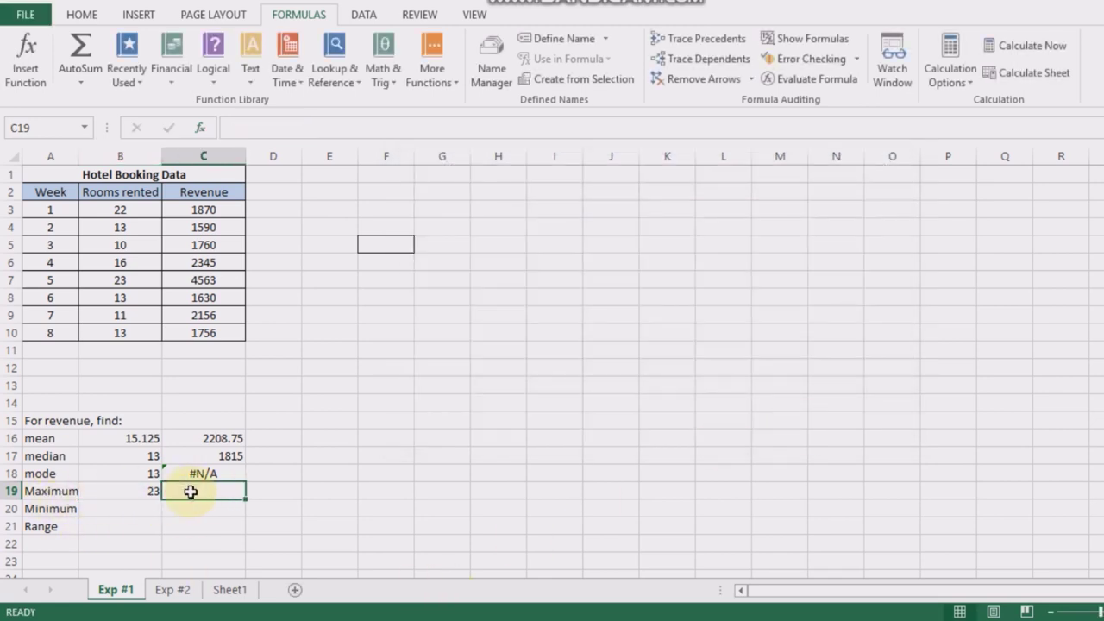
- Enter =Max(C3:C10) in C19 for a revenue maximum of 4563
text(=)
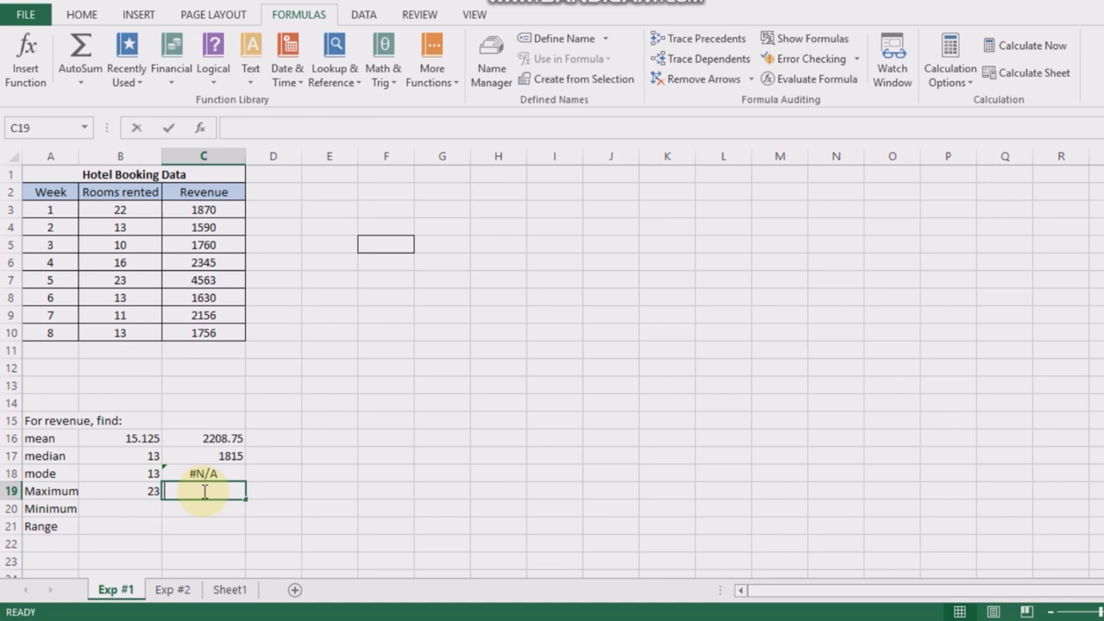
text(M)
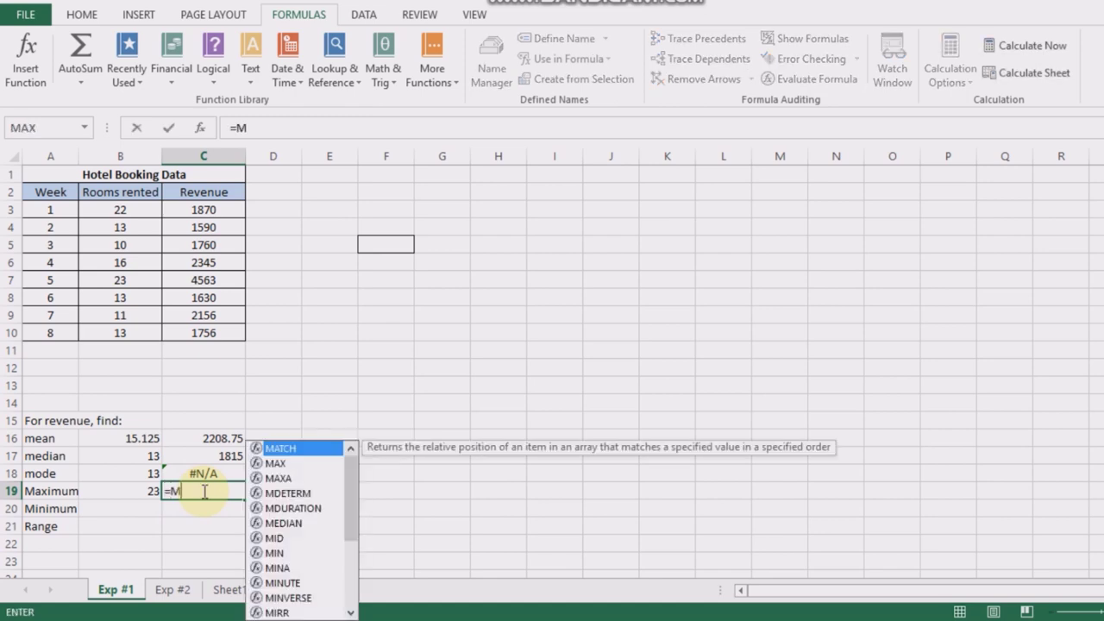
text(ax)
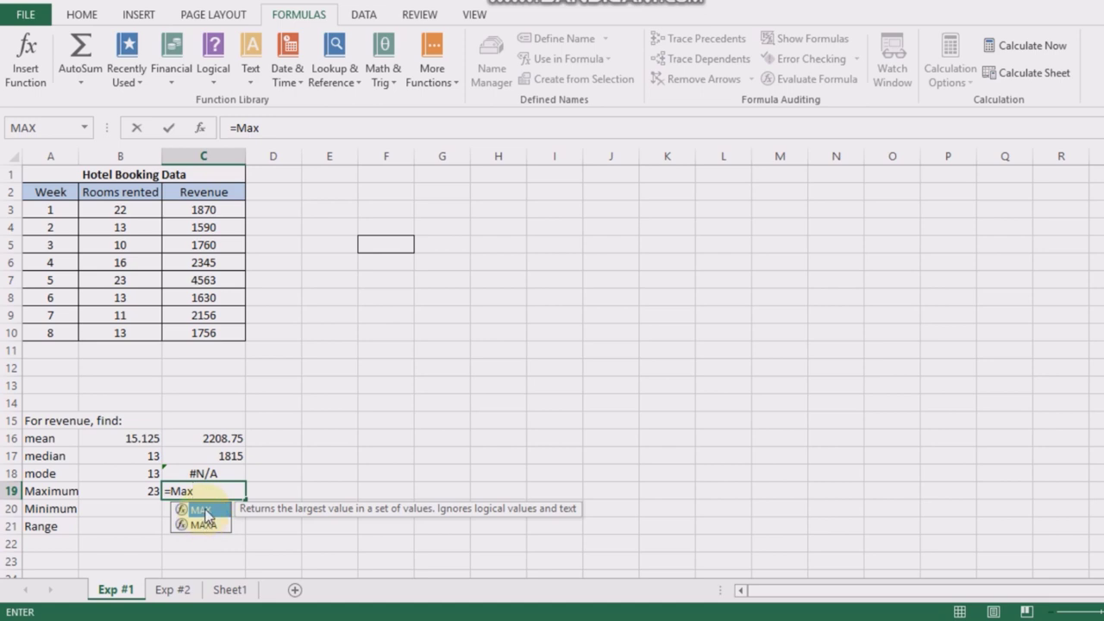
text(()
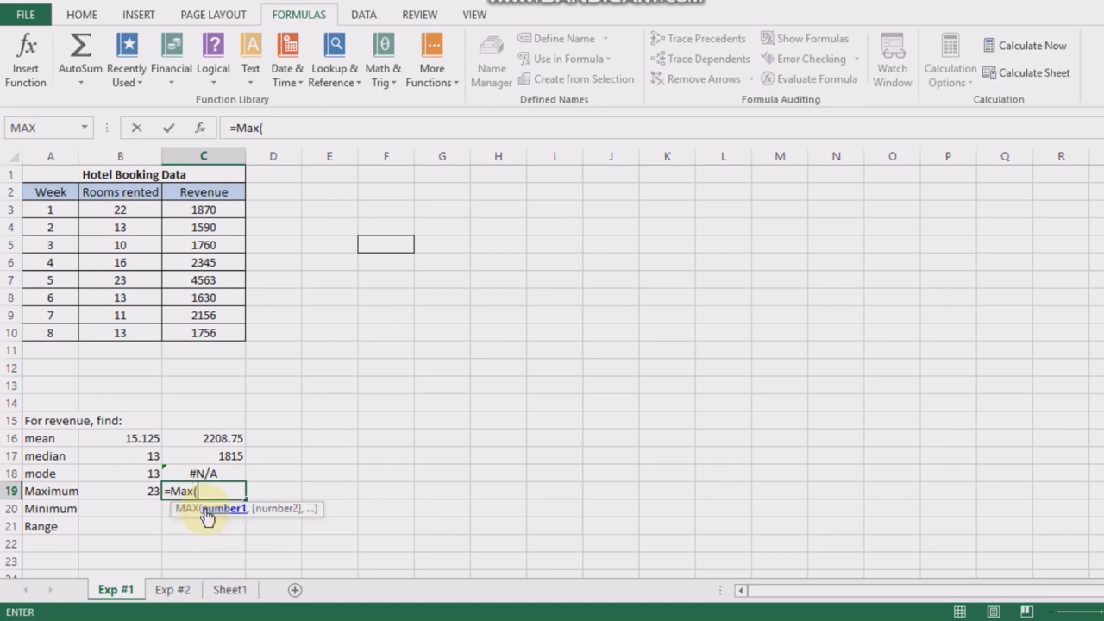
click(181, 208)
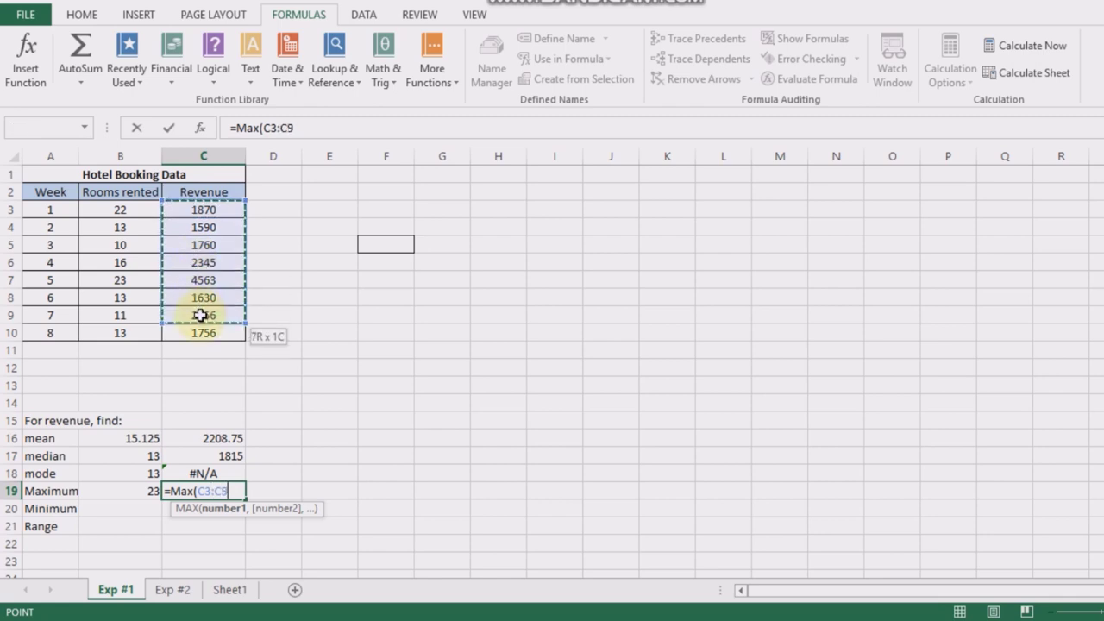
drag(191, 256, 200, 332)
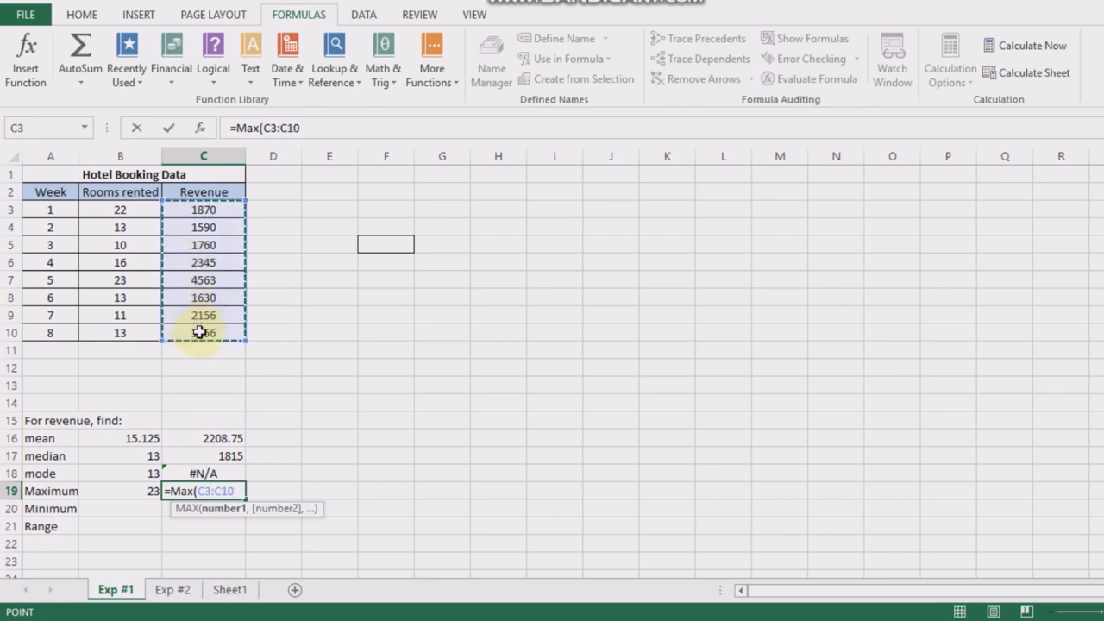
key(Return)
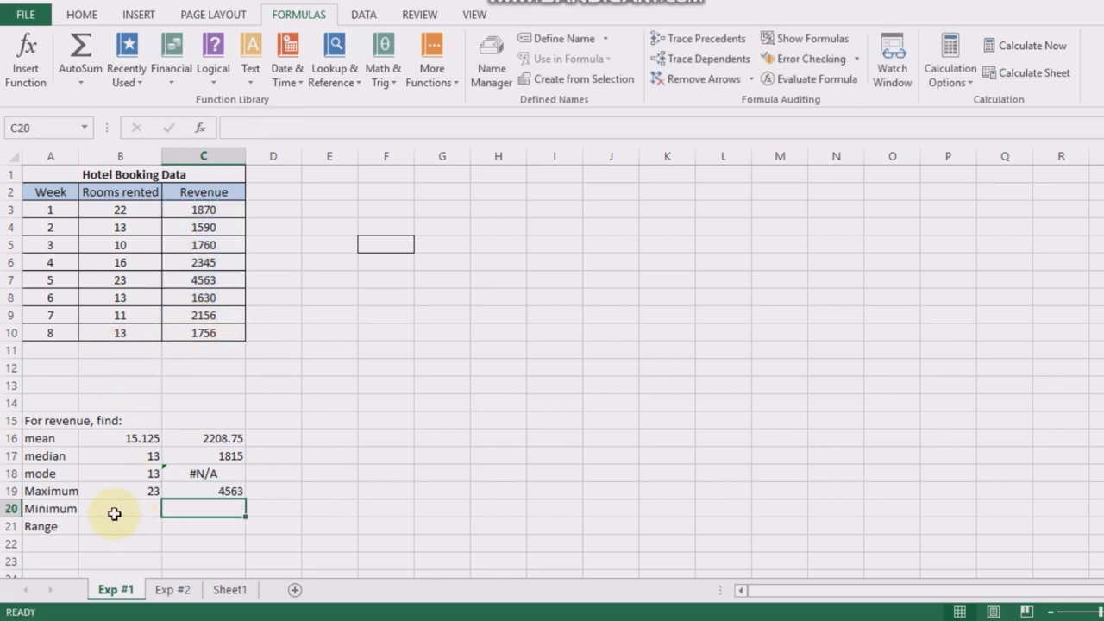
click(109, 510)
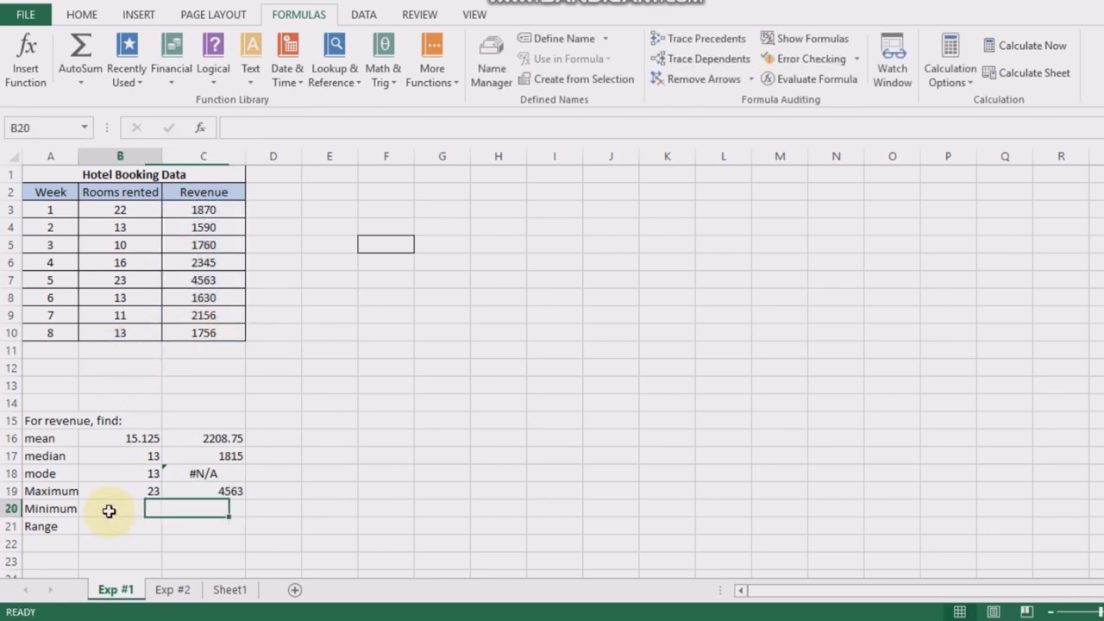
- Search all function categories in Insert Function for MIN to use in B20
click(26, 59)
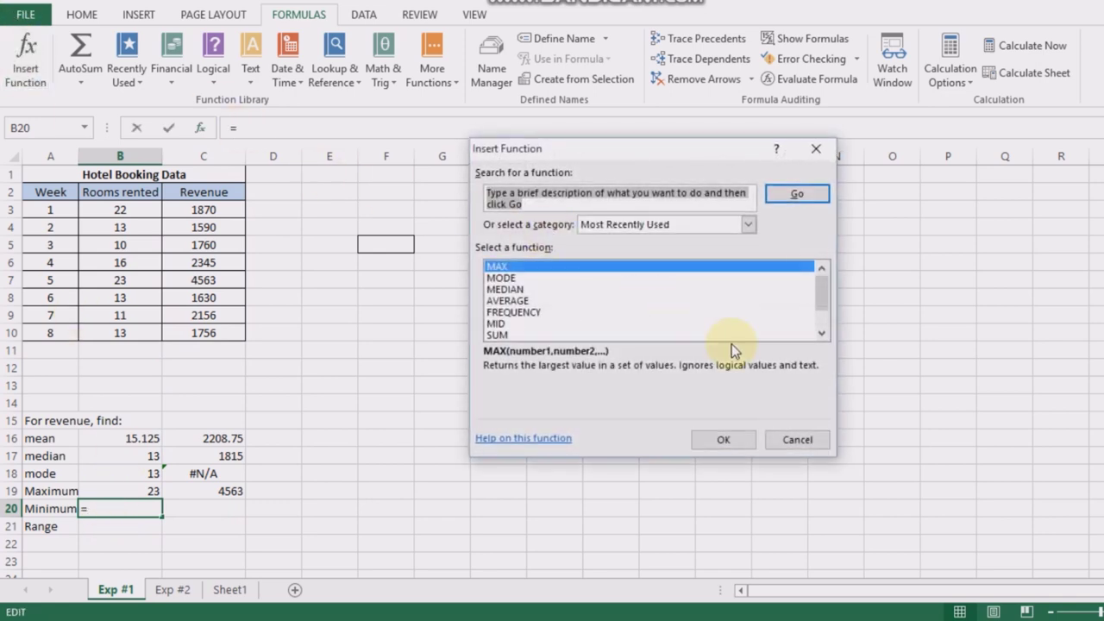
click(822, 336)
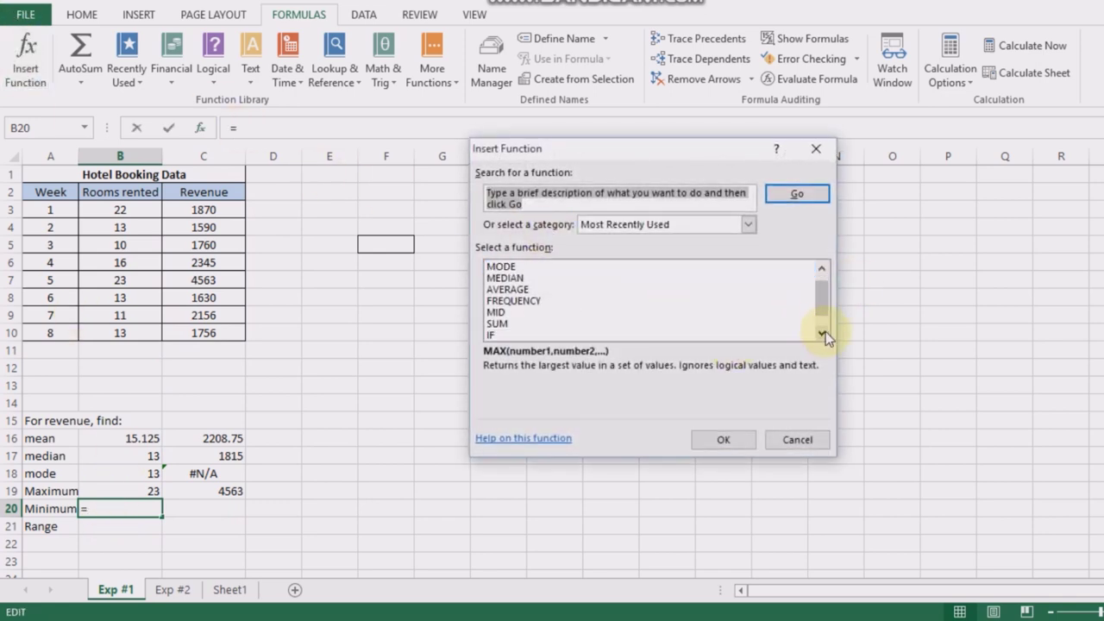
click(822, 270)
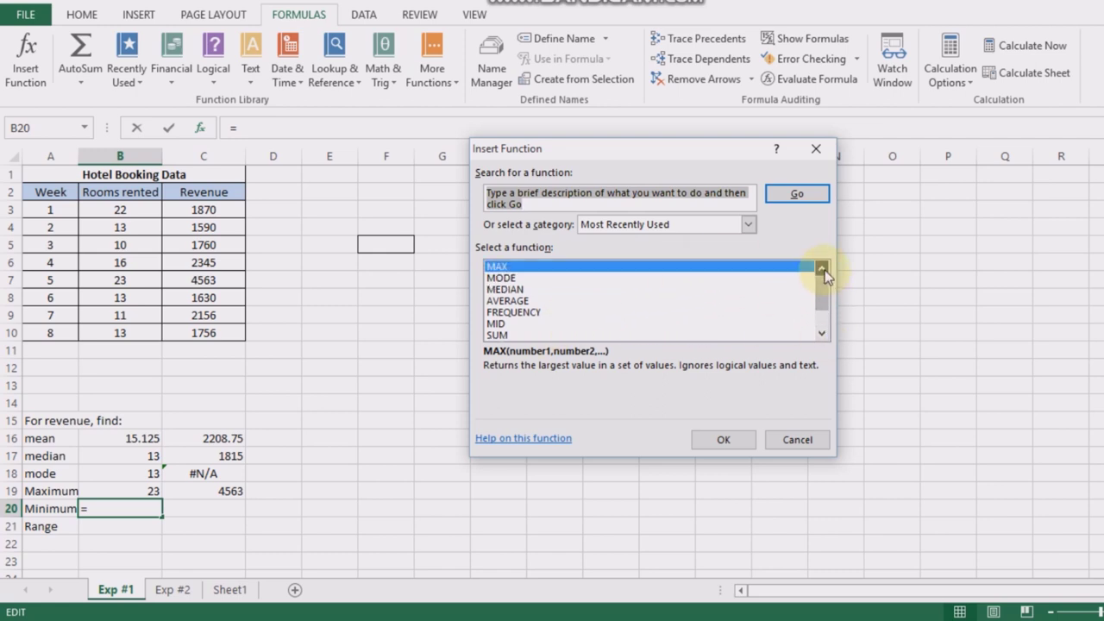
click(748, 226)
click(677, 248)
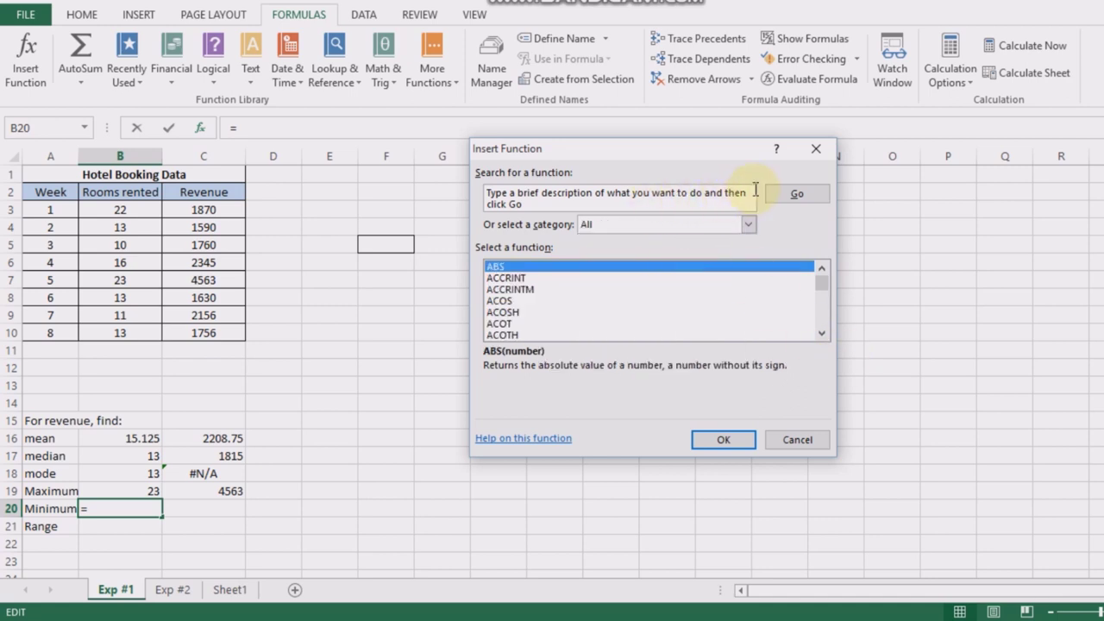
drag(748, 193, 488, 198)
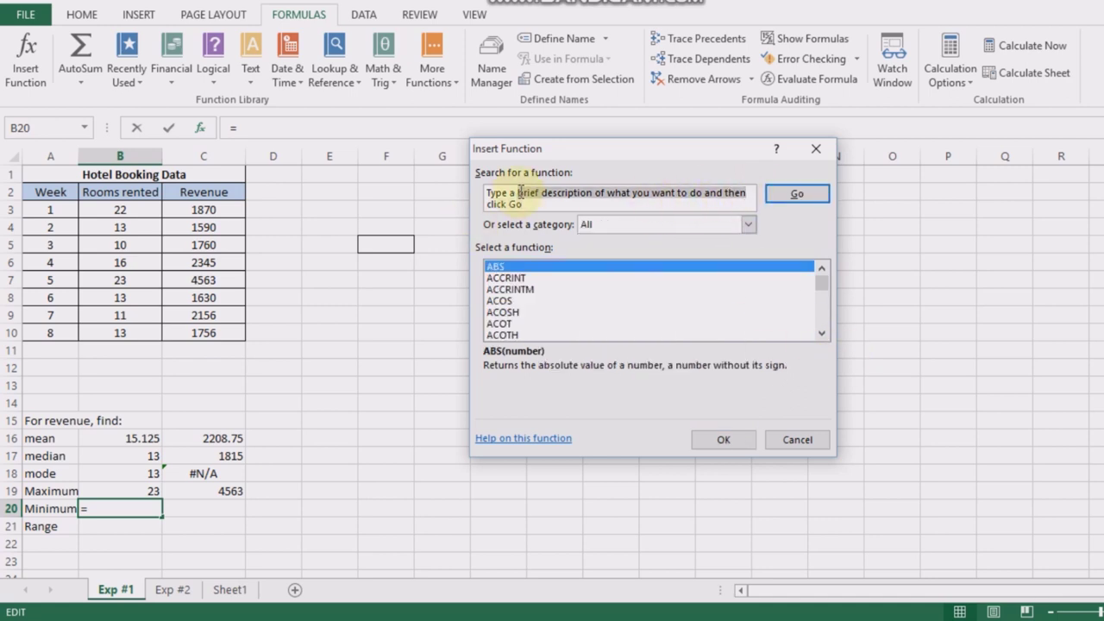
click(489, 198)
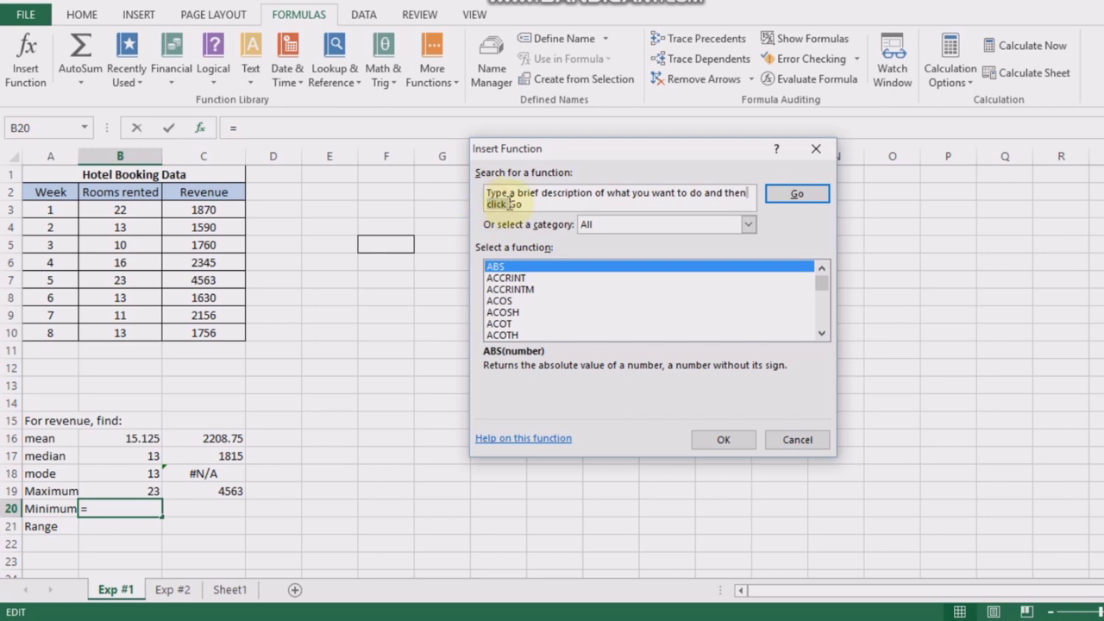
key(BackSpace)
key(BackSpace)
key(BackSpace)
key(BackSpace)
key(BackSpace)
key(BackSpace)
key(BackSpace)
key(BackSpace)
key(BackSpace)
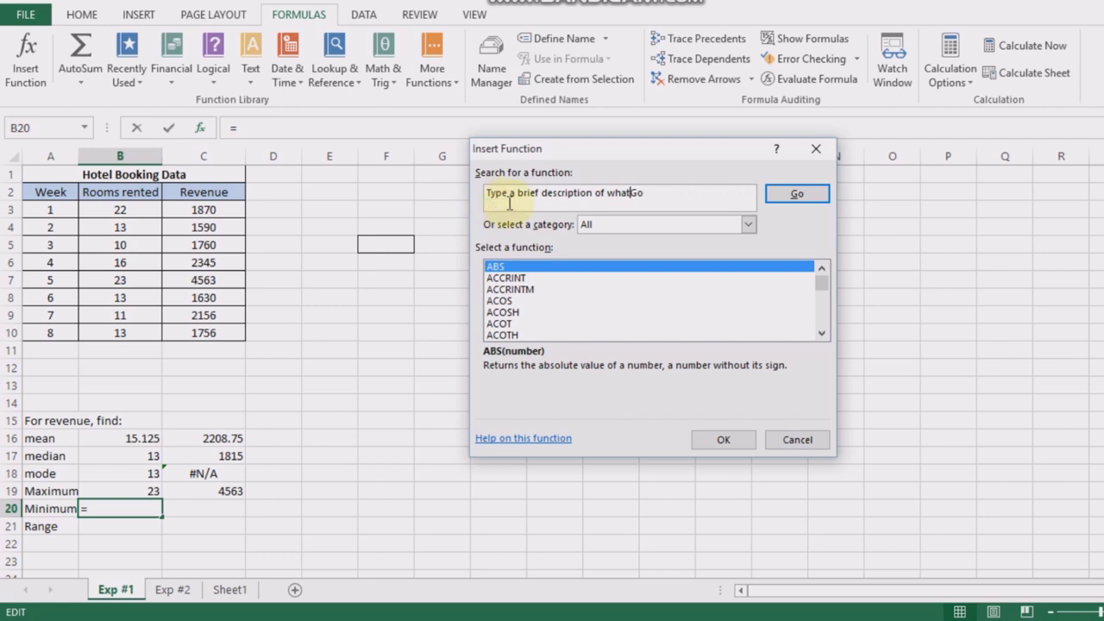
key(BackSpace)
key(BackSpace)
key(BackSpace)
key(BackSpace)
key(BackSpace)
key(BackSpace)
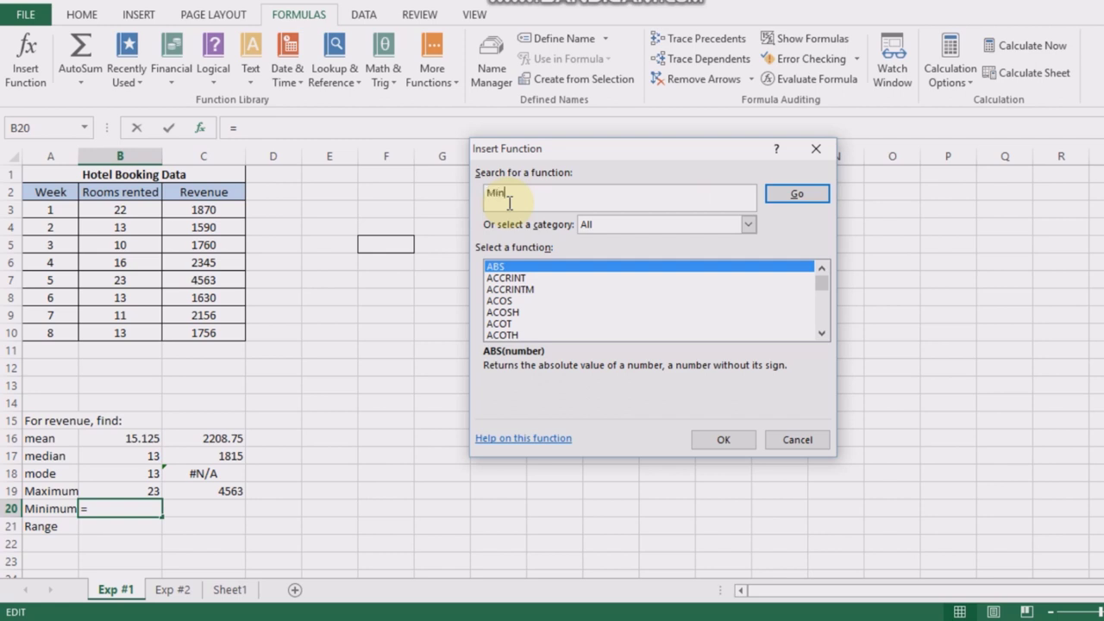
click(802, 192)
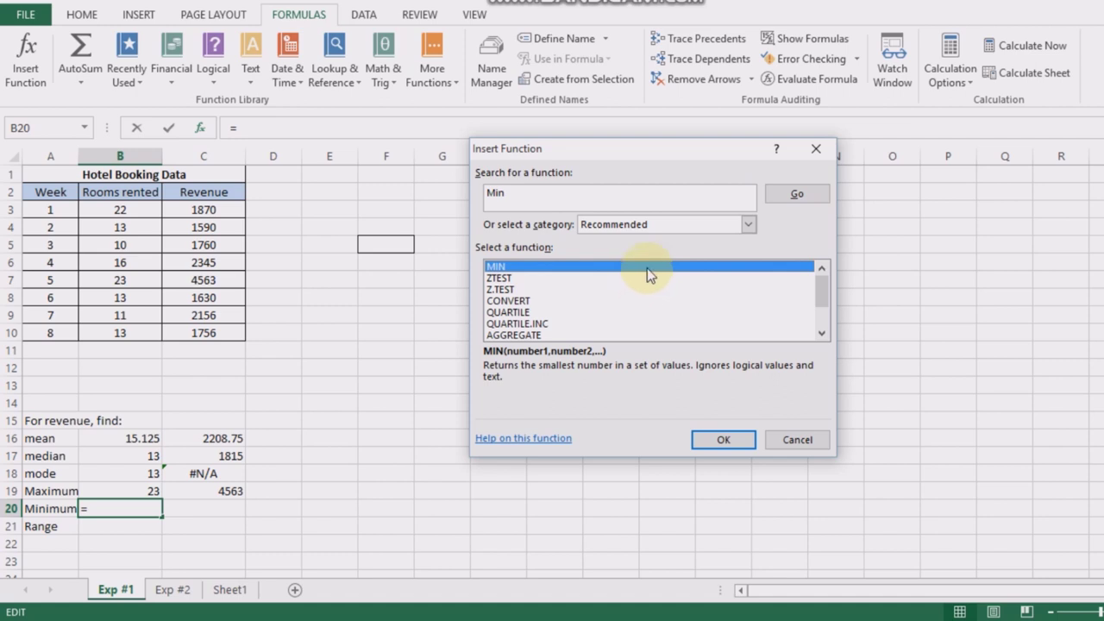
click(713, 442)
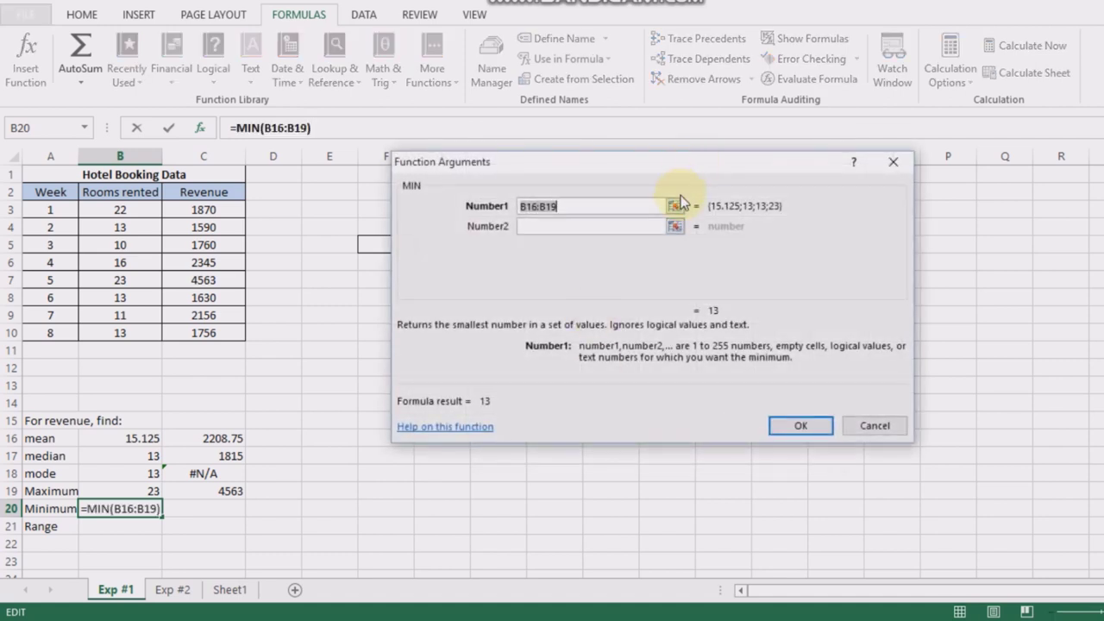
- Set MIN's range to B3:B10 so B20 shows the rooms-rented minimum of 10
click(675, 207)
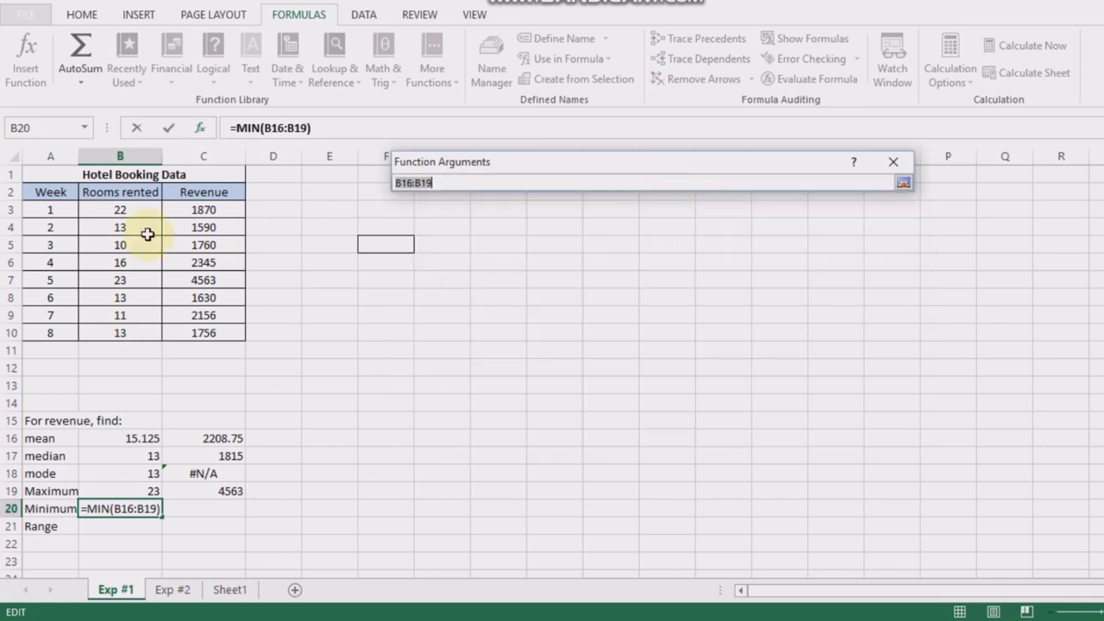
click(95, 209)
drag(115, 236, 120, 333)
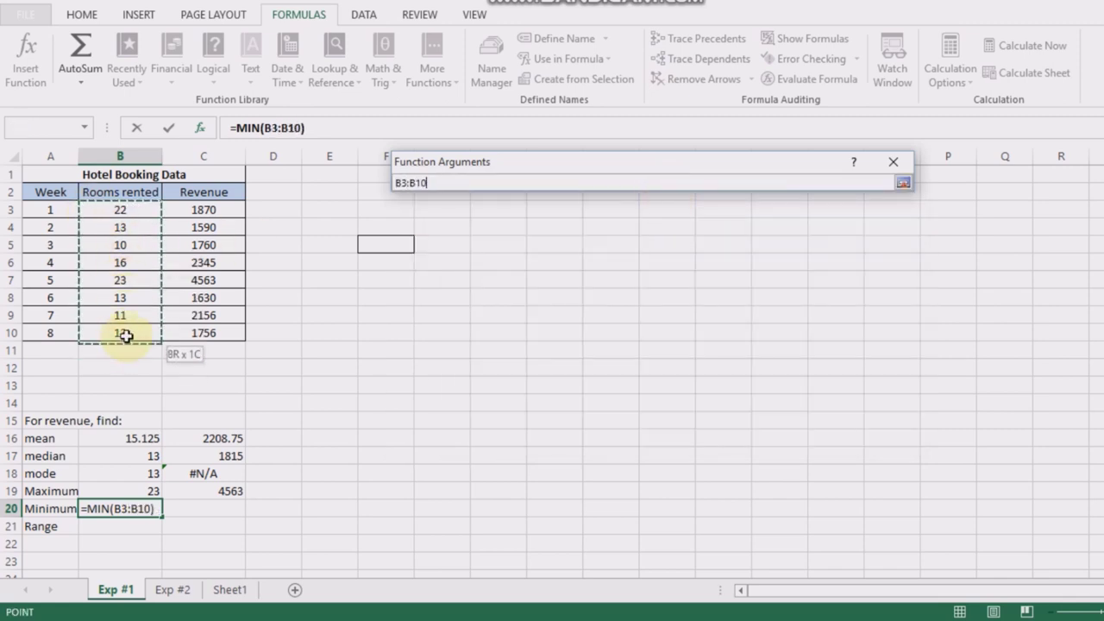
click(903, 182)
click(802, 425)
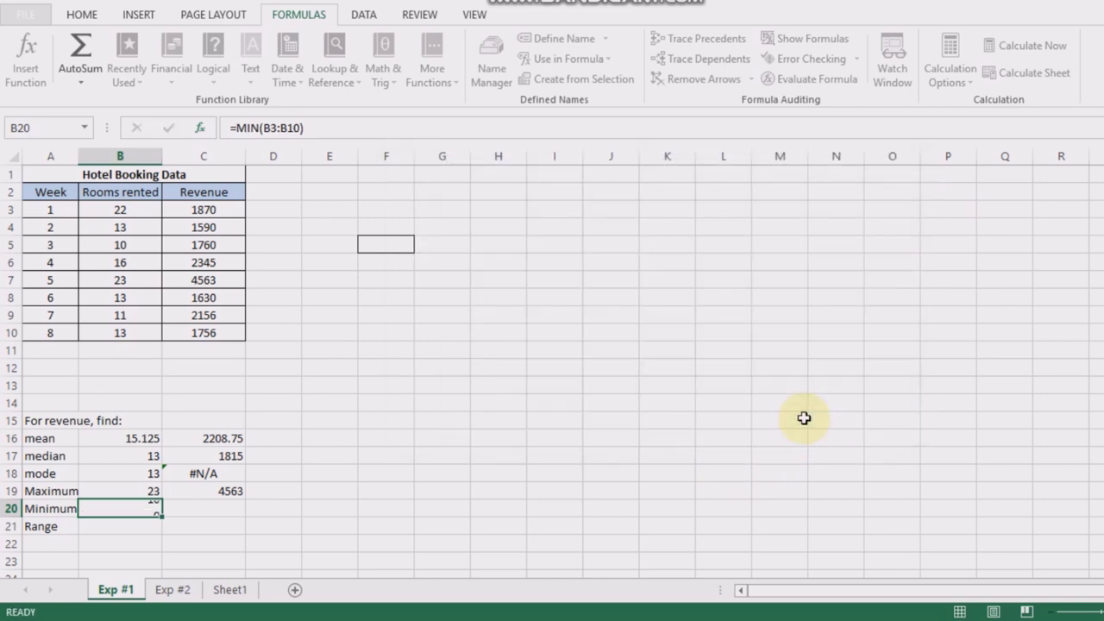
- Enter =min(C3:C10) in C20 for a revenue minimum of 1590
click(190, 506)
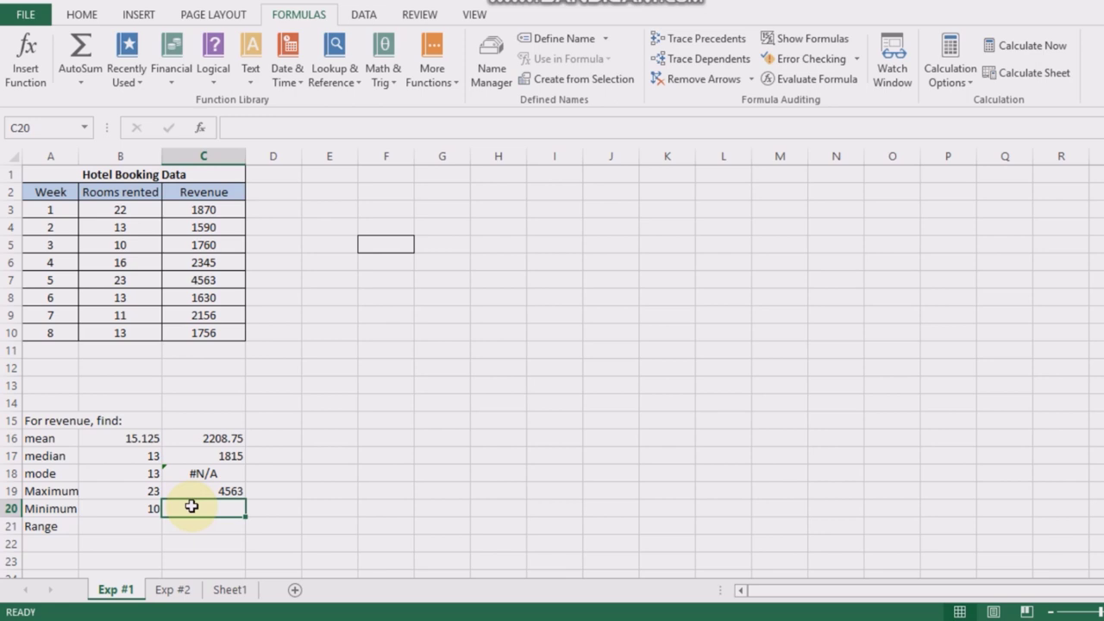
double_click(191, 507)
text(=)
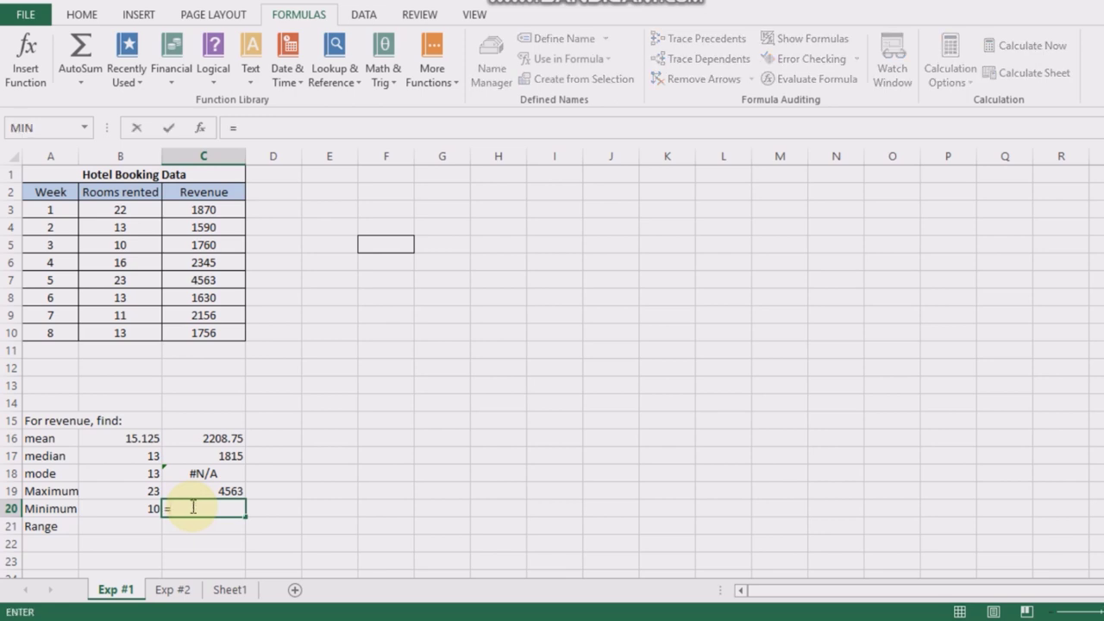
text(min)
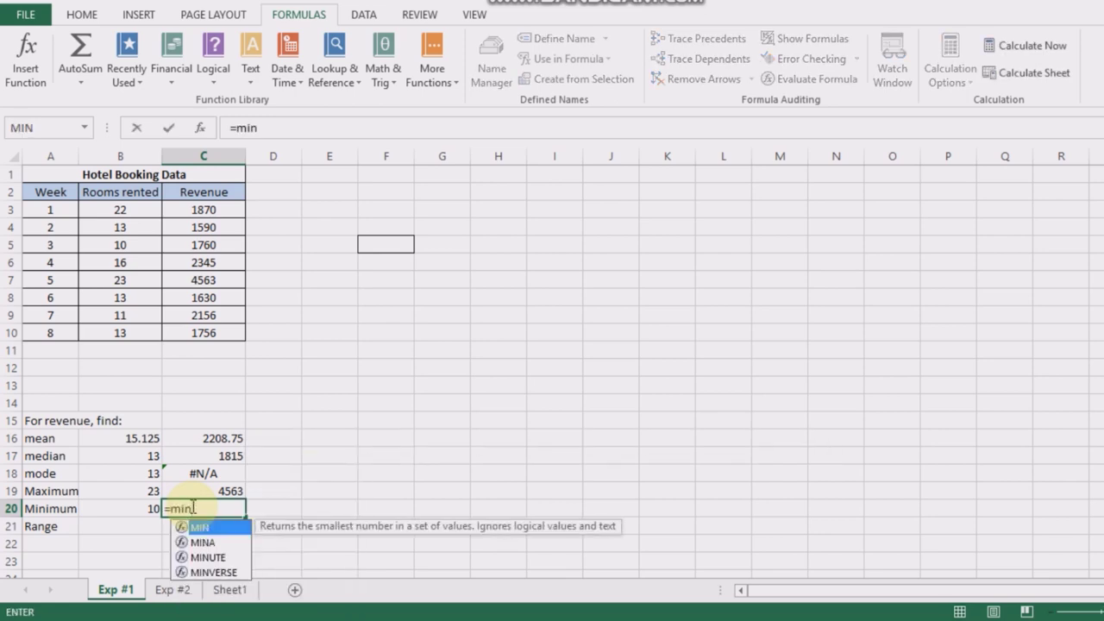
text(()
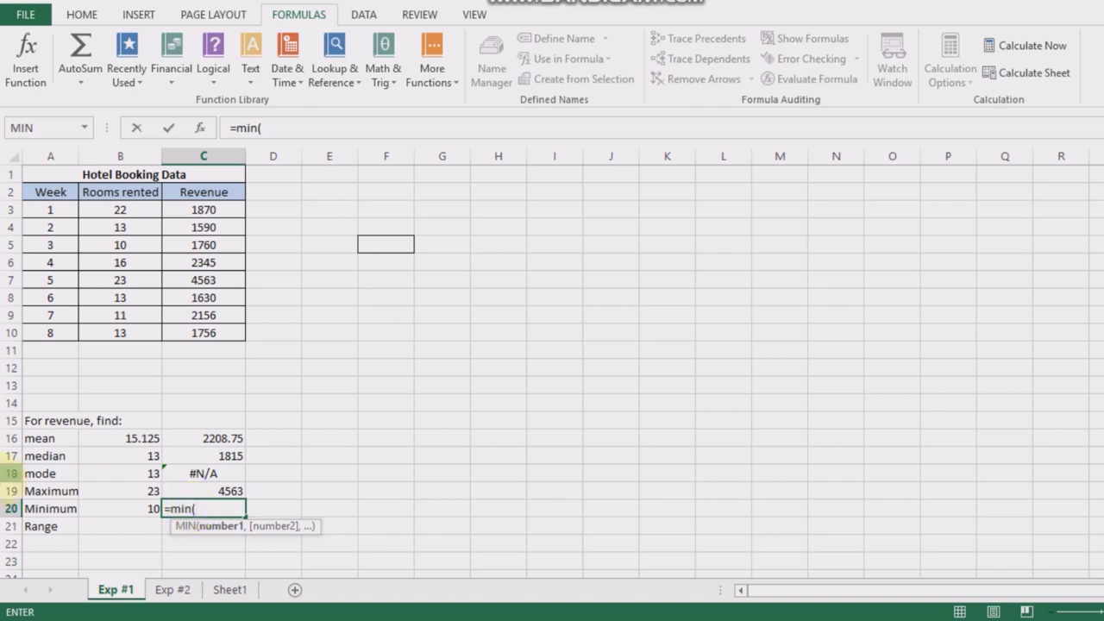
drag(170, 206, 212, 332)
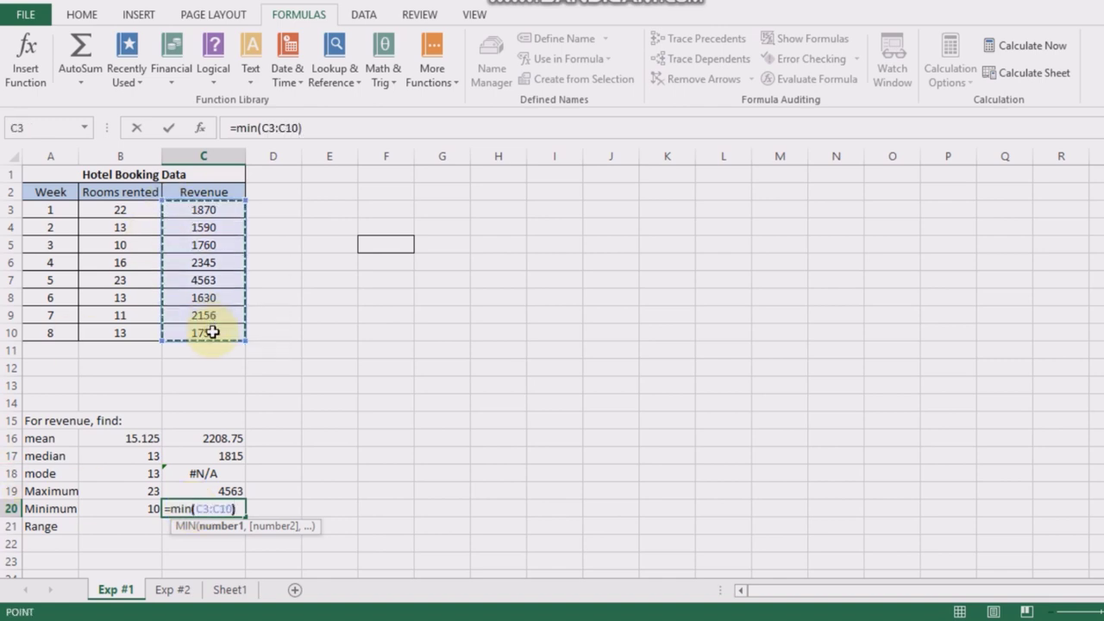
key(Return)
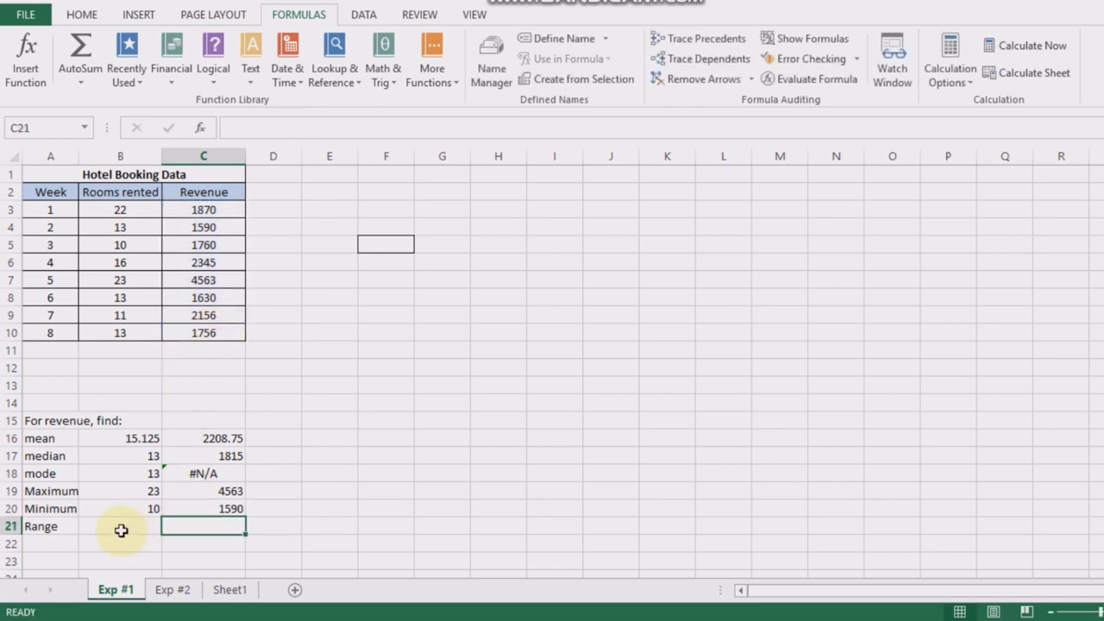
click(121, 529)
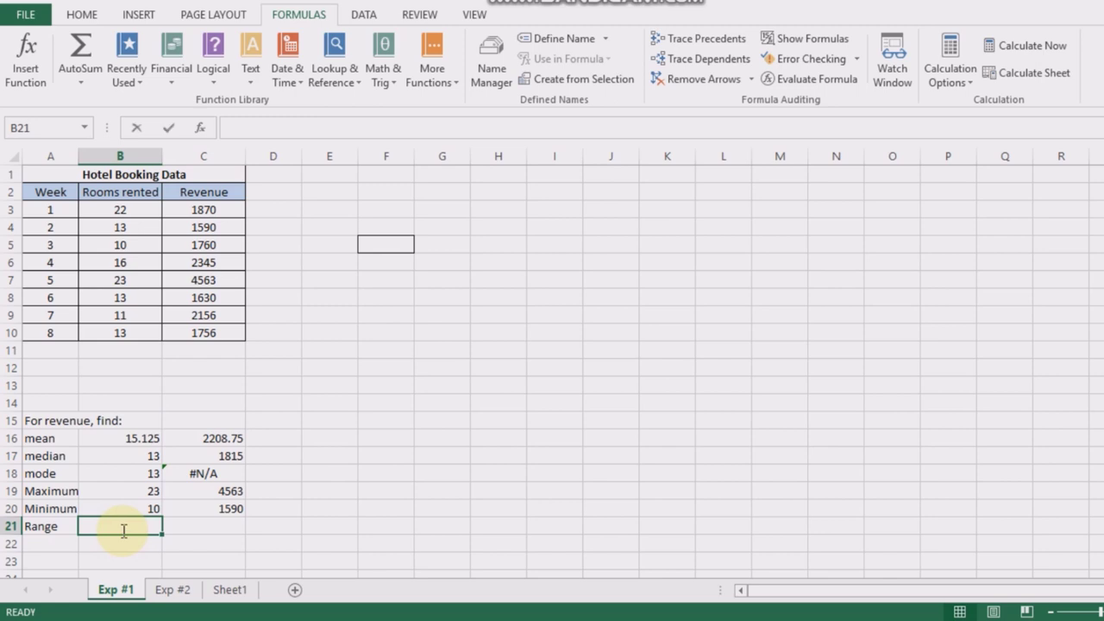
- Enter =B19-B20 in B21 for a rooms-rented range of 13
text(=)
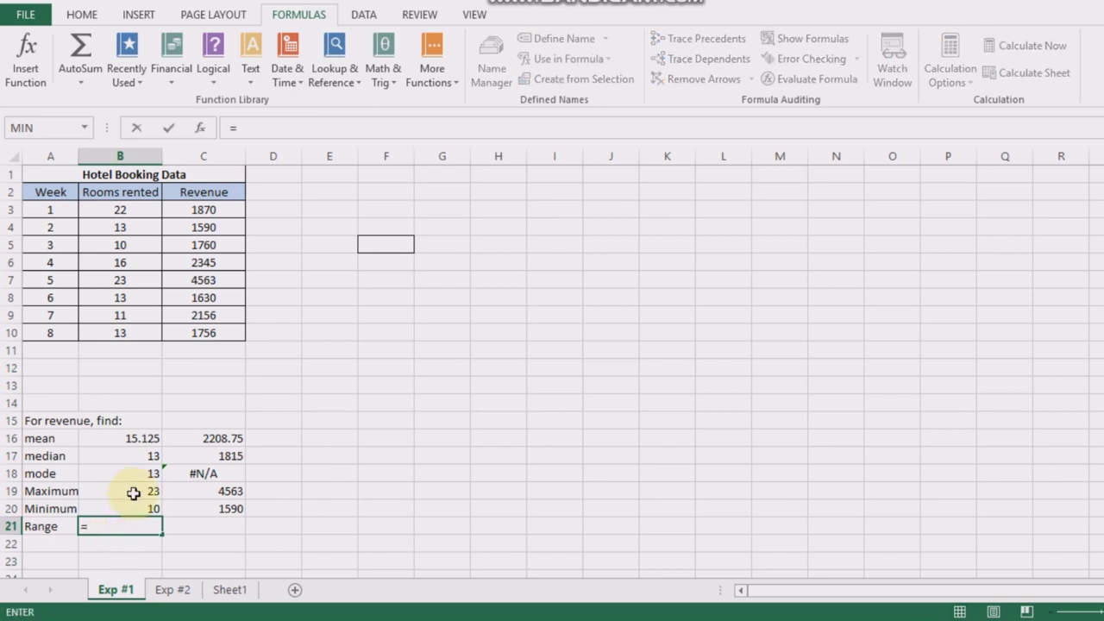
click(133, 494)
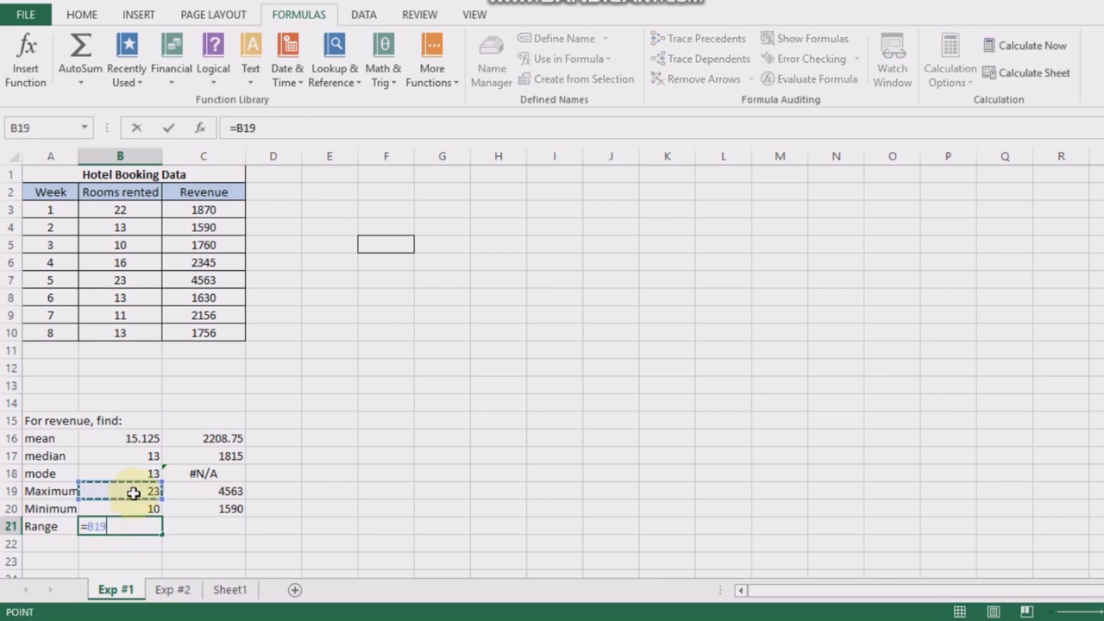
text(-)
click(131, 508)
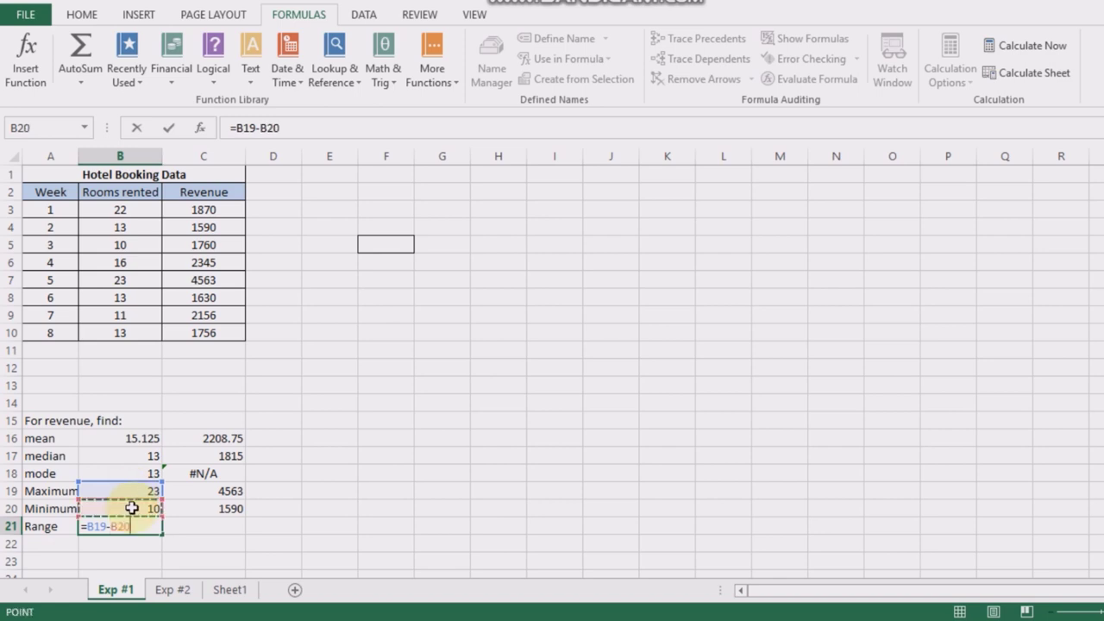
key(Return)
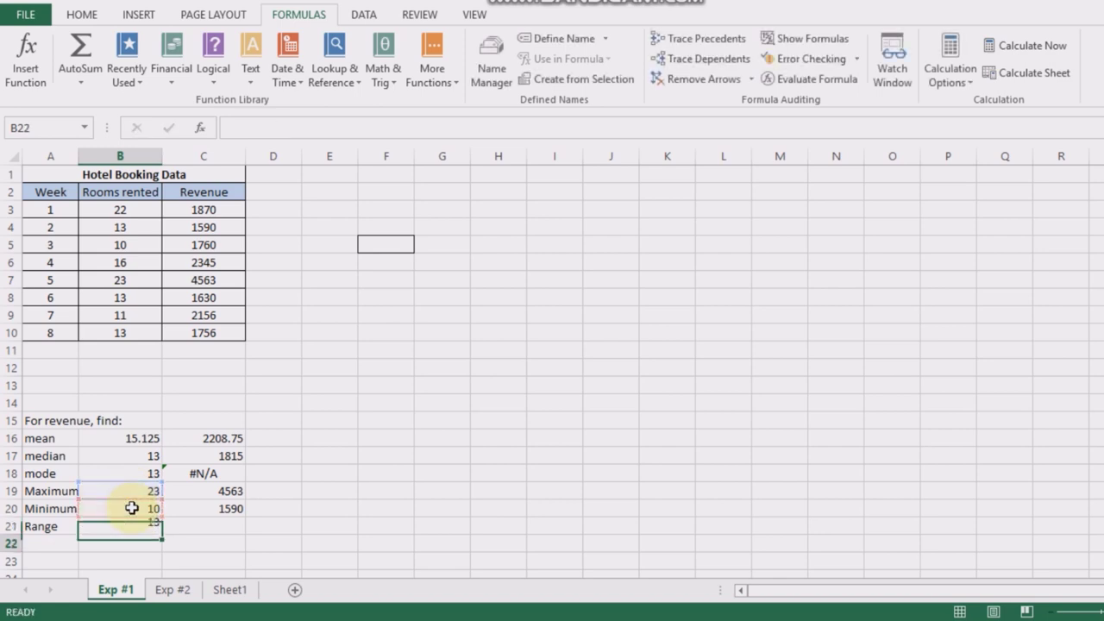
- Enter =C19-C20 in C21 for a revenue range of 2973
click(205, 526)
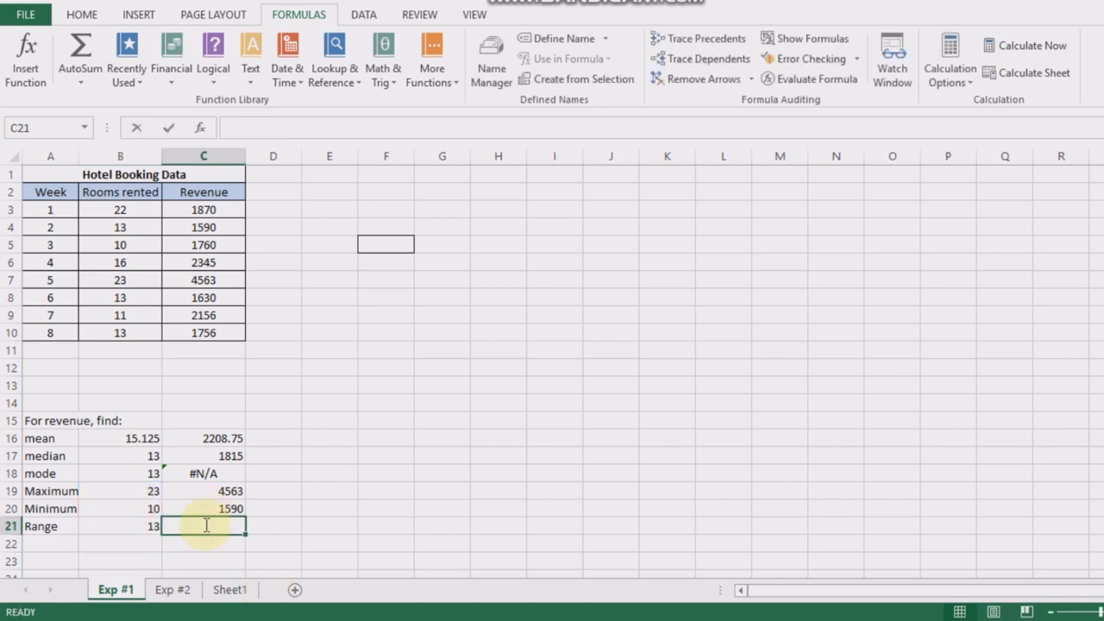
text(=)
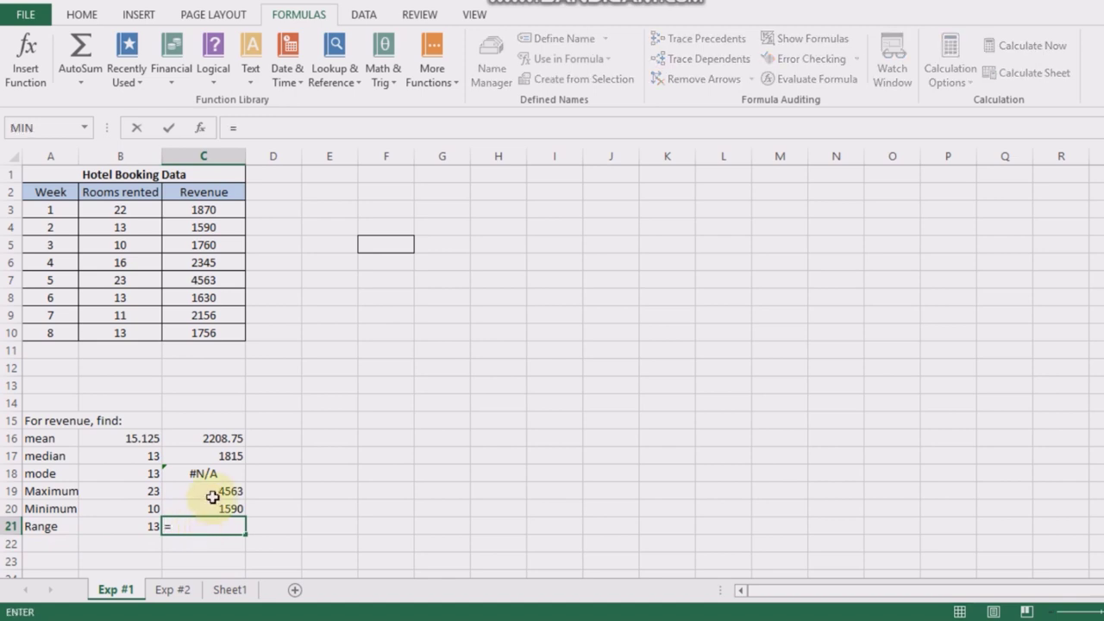
click(212, 492)
text(-)
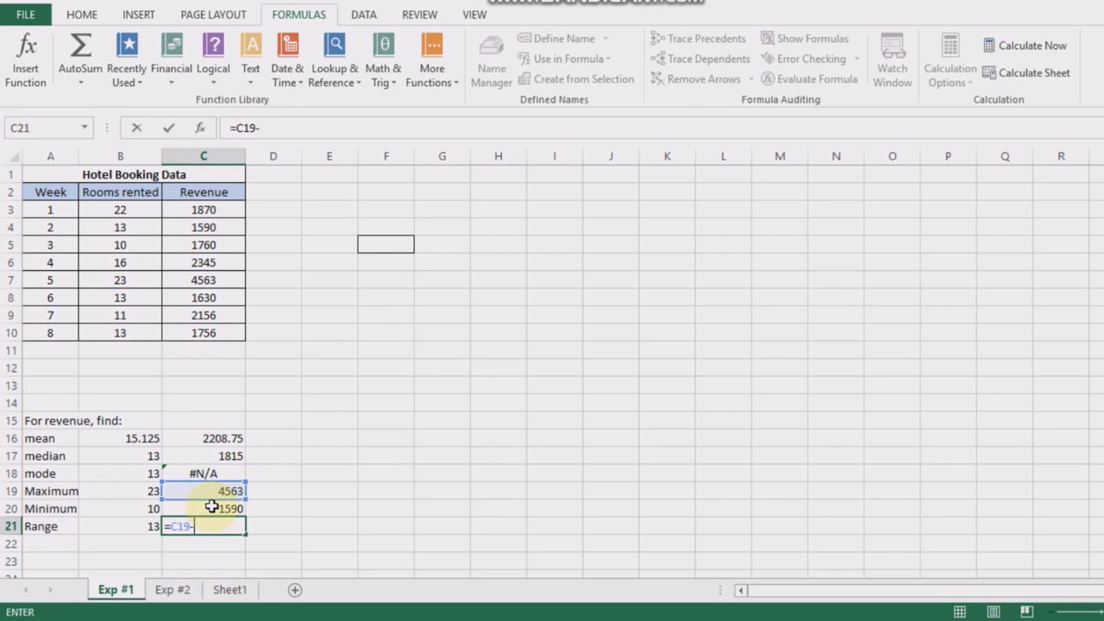
click(210, 508)
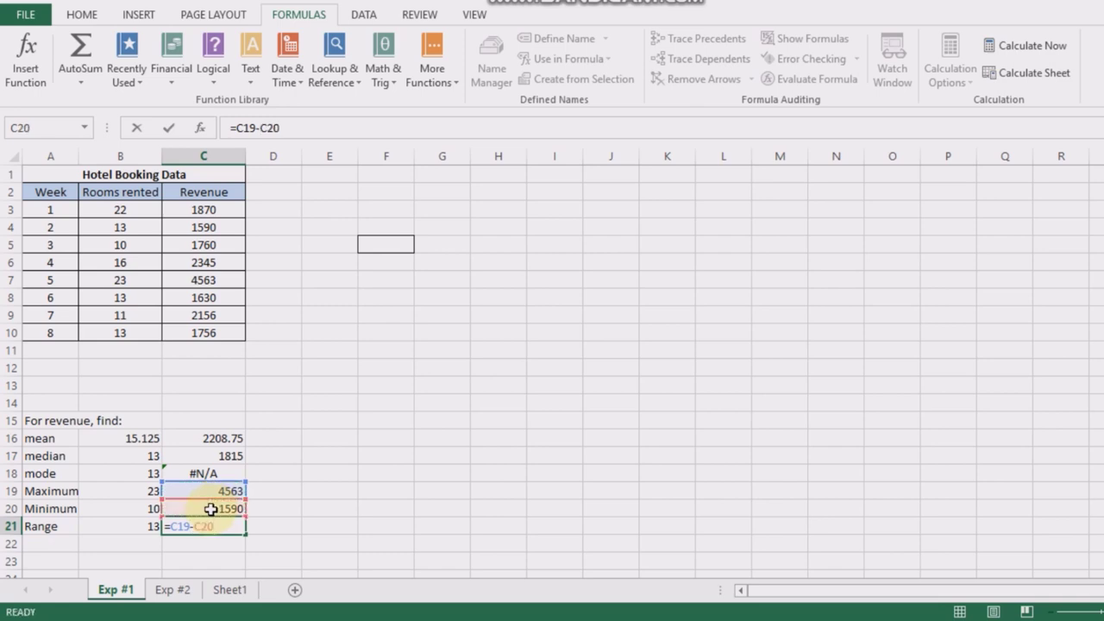
key(Return)
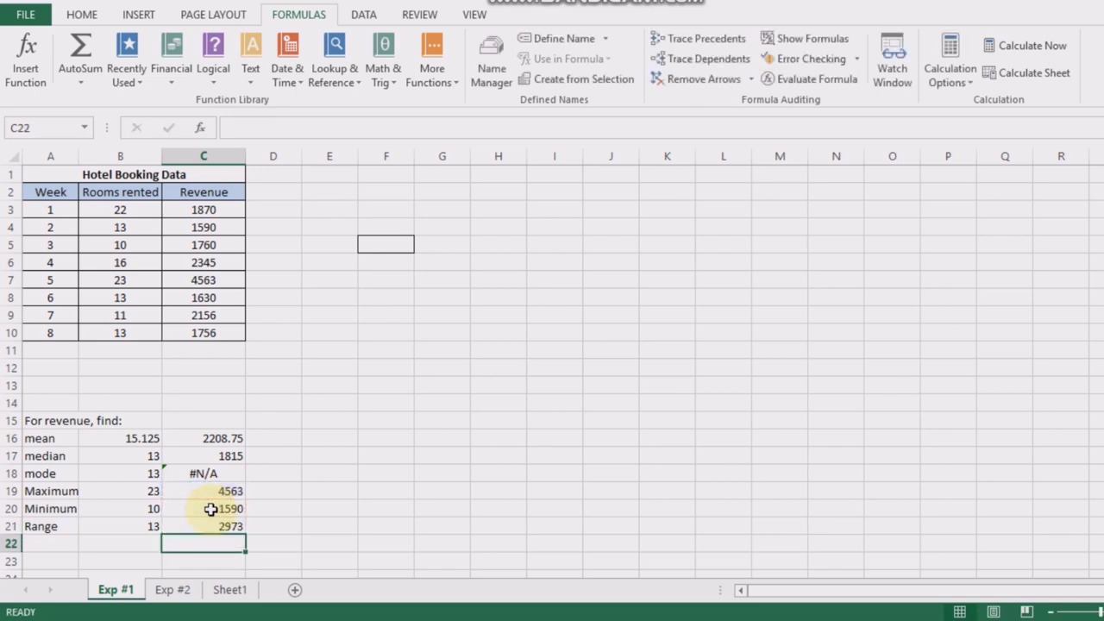
- Switch to the Exp #2 sheet and confirm Analysis ToolPak is checked under Excel Add-ins
key(ctrl+Page_Down)
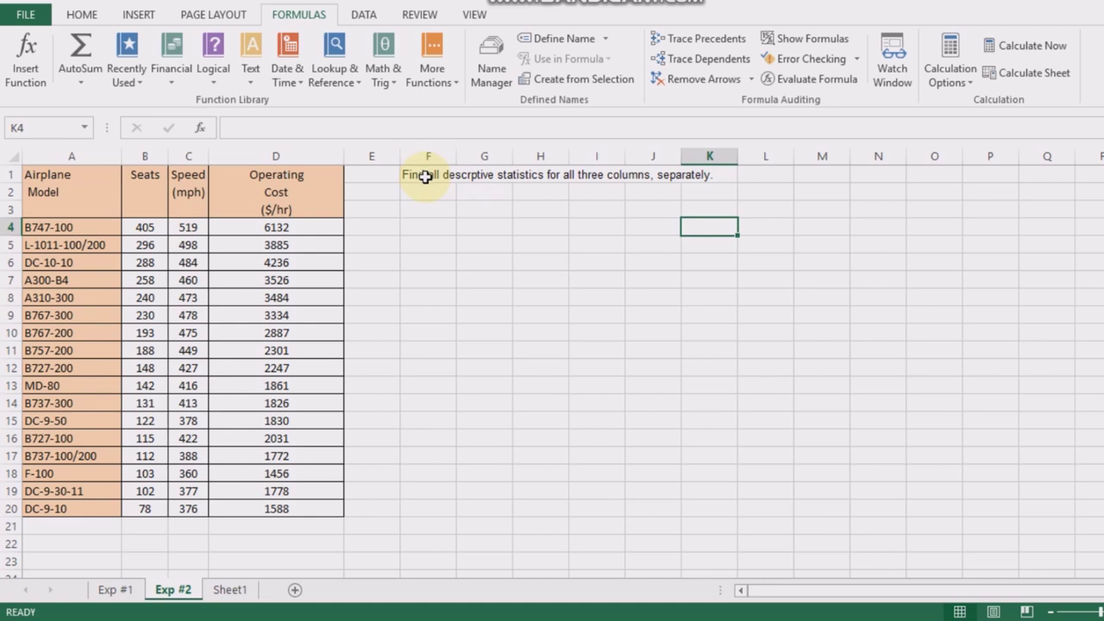
click(23, 16)
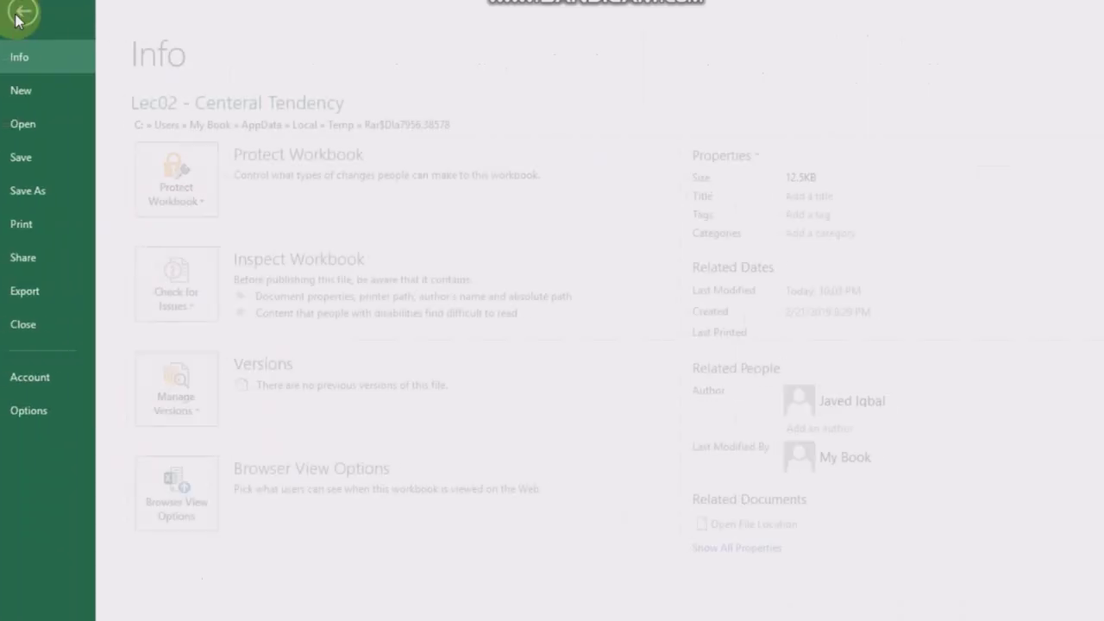
click(62, 415)
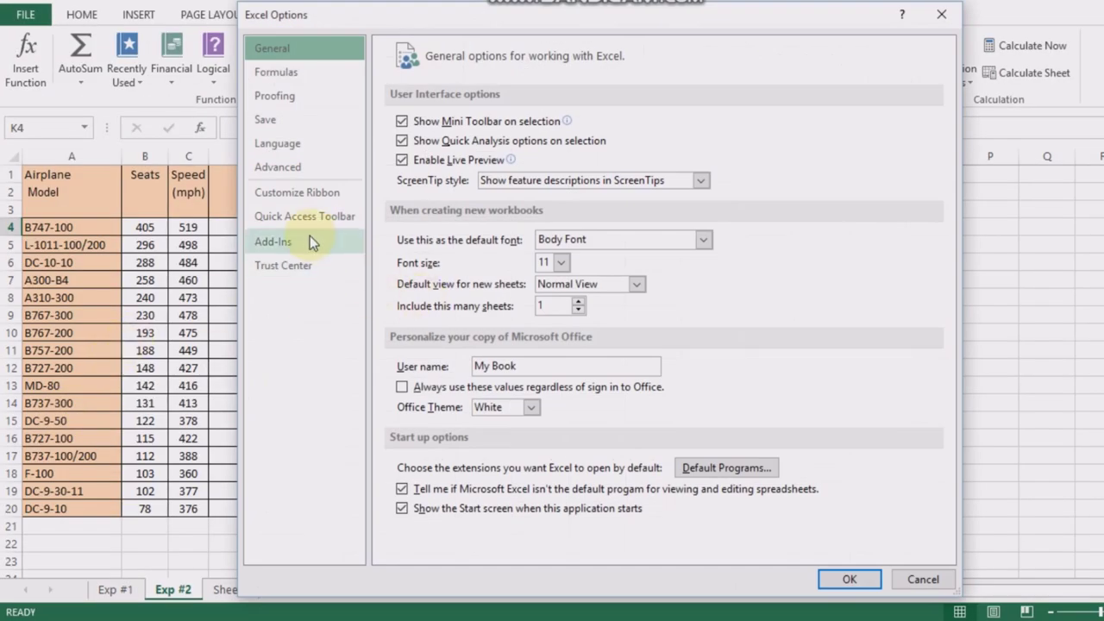
click(311, 240)
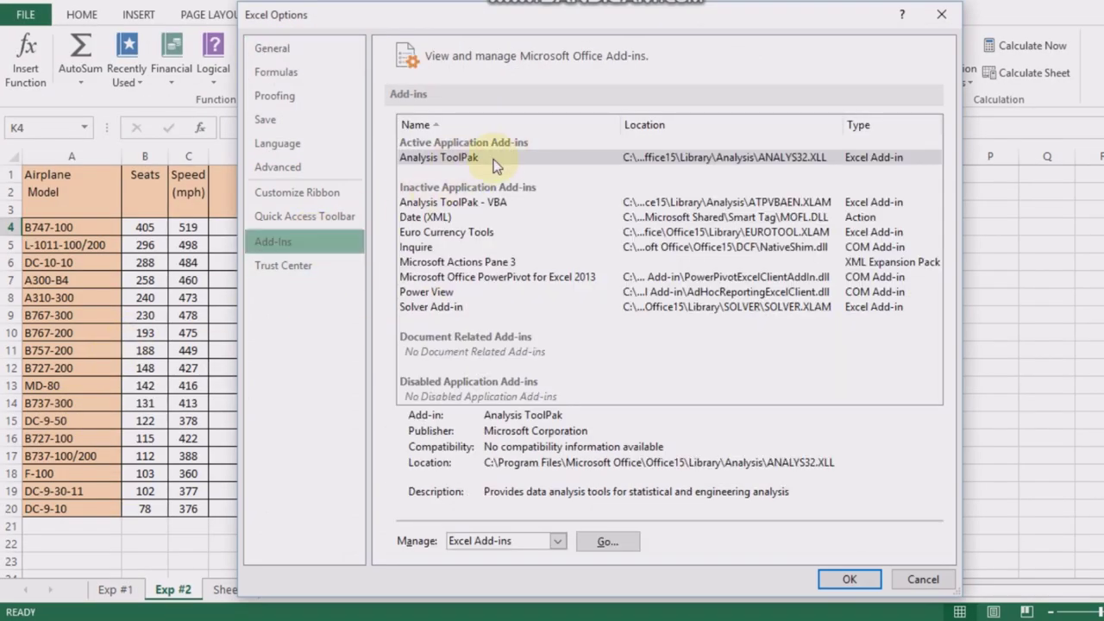
click(602, 540)
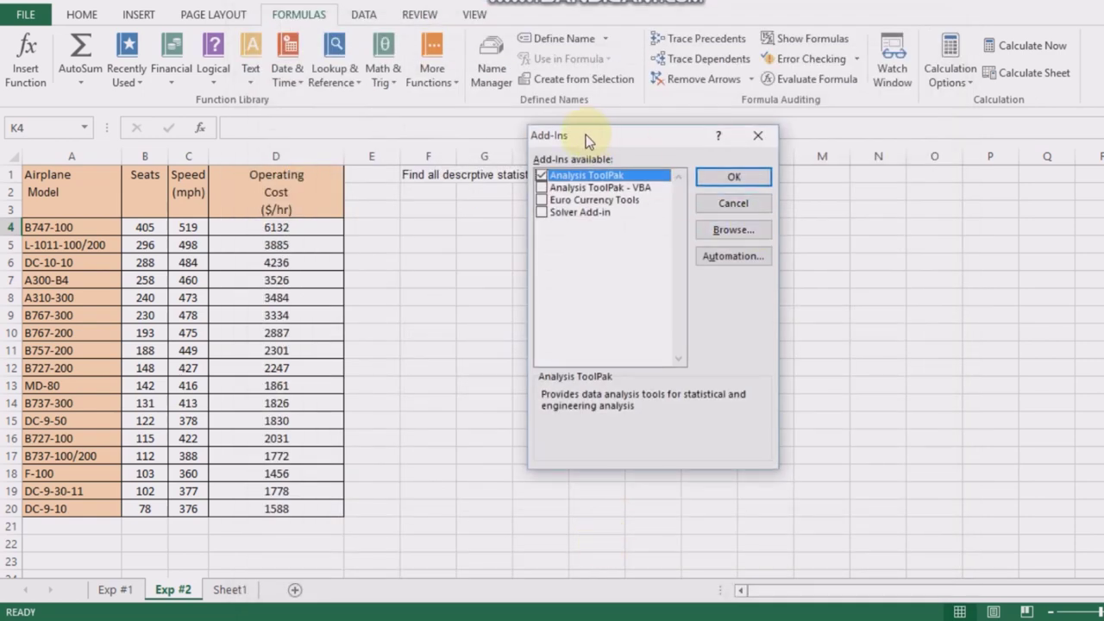
click(733, 176)
- Choose Descriptive Statistics from the Data tab's Data Analysis tools
click(363, 15)
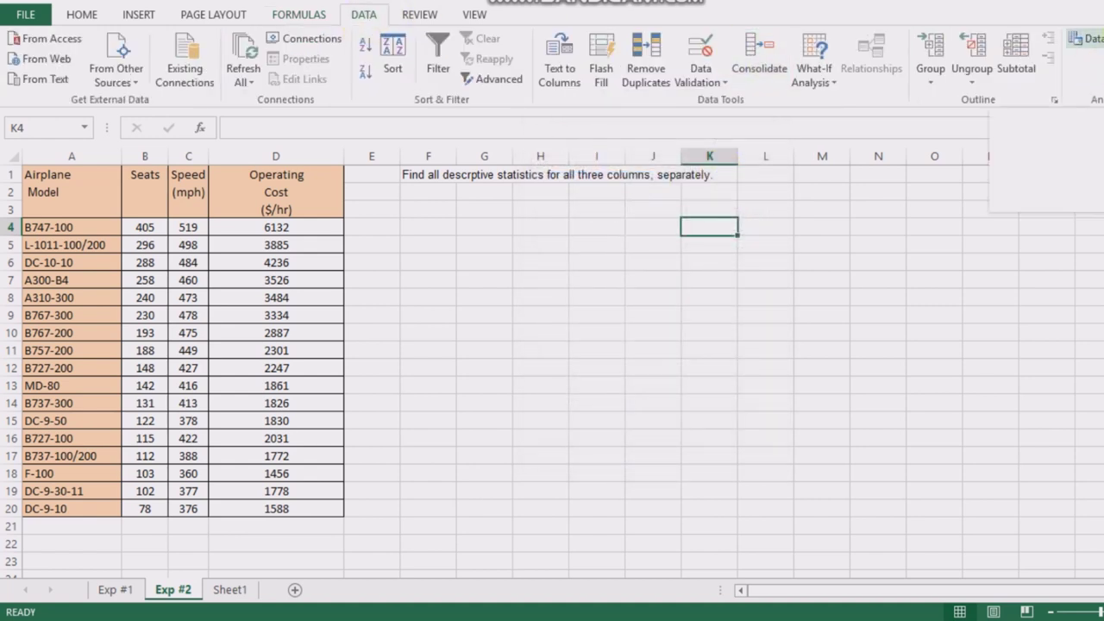
click(1085, 38)
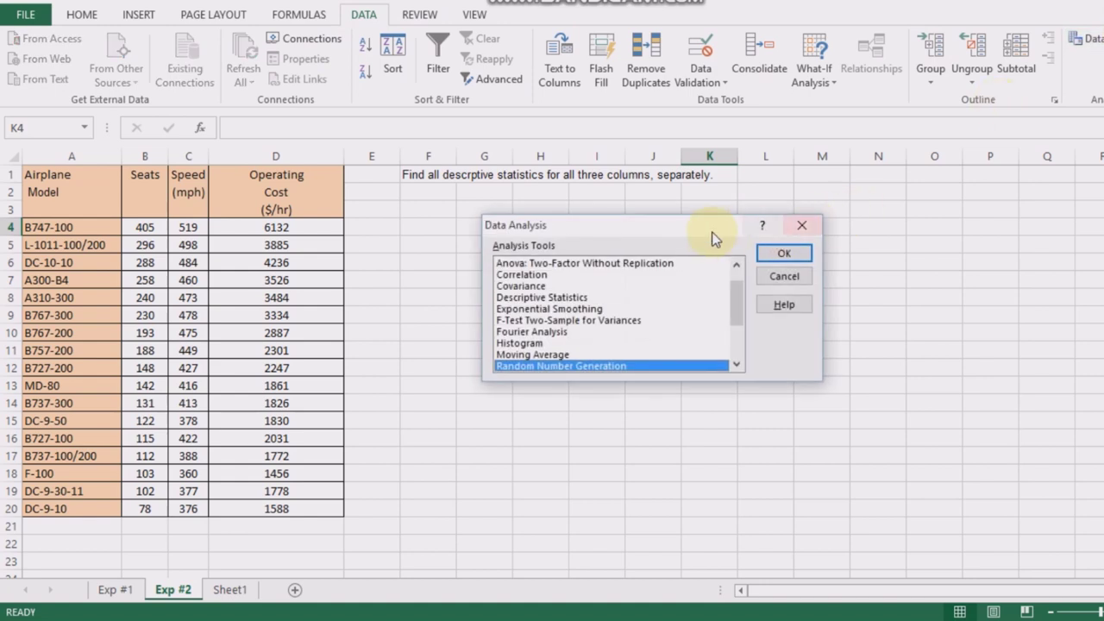
click(737, 264)
click(736, 265)
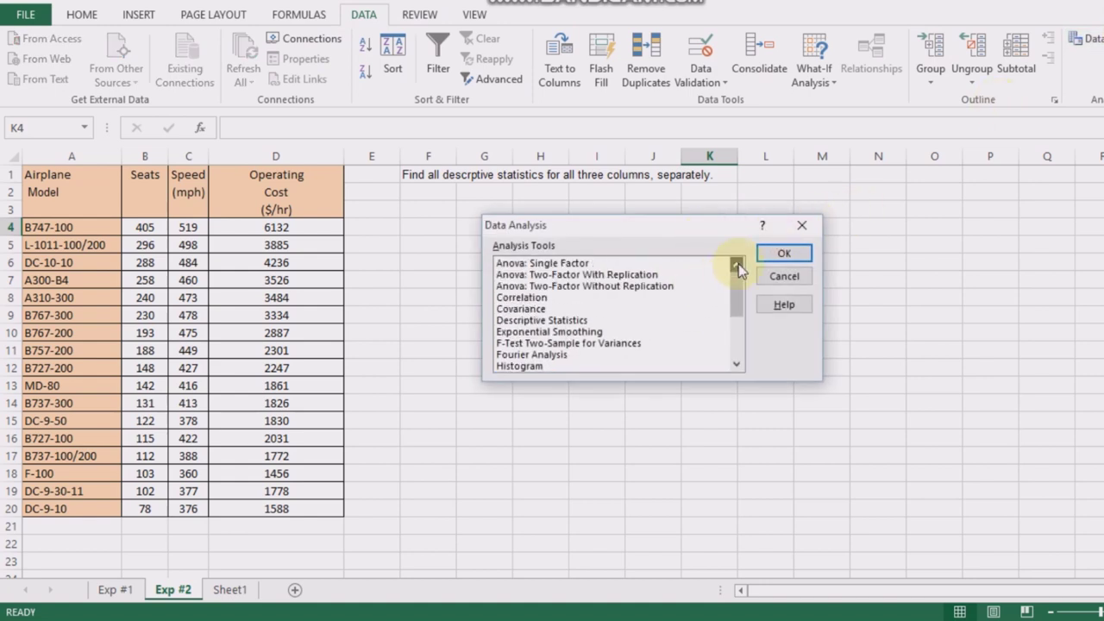
click(566, 322)
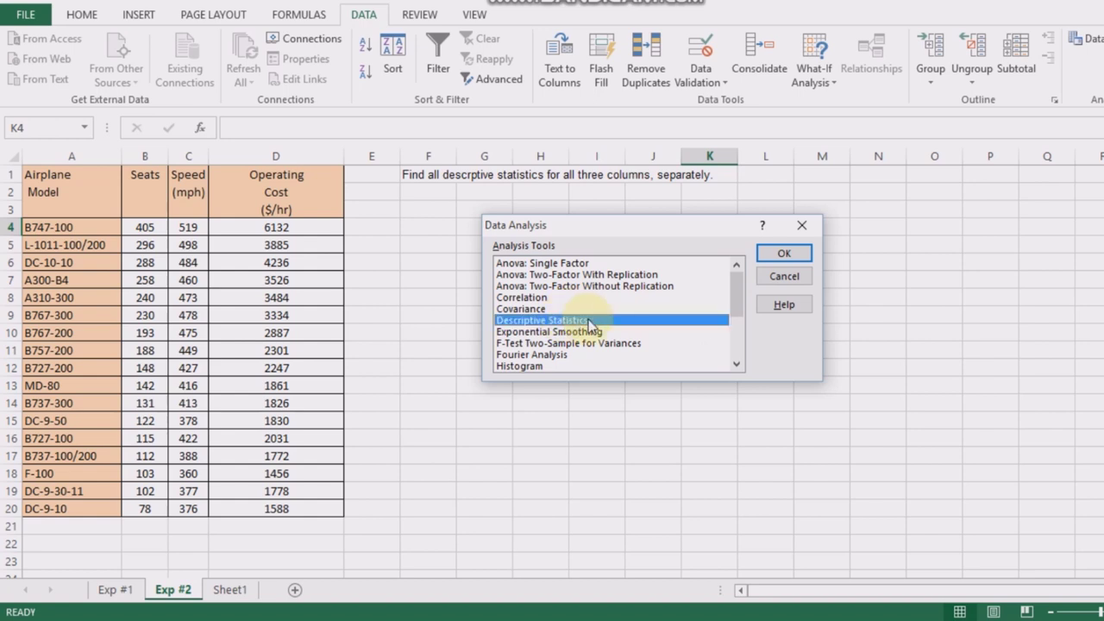
click(787, 255)
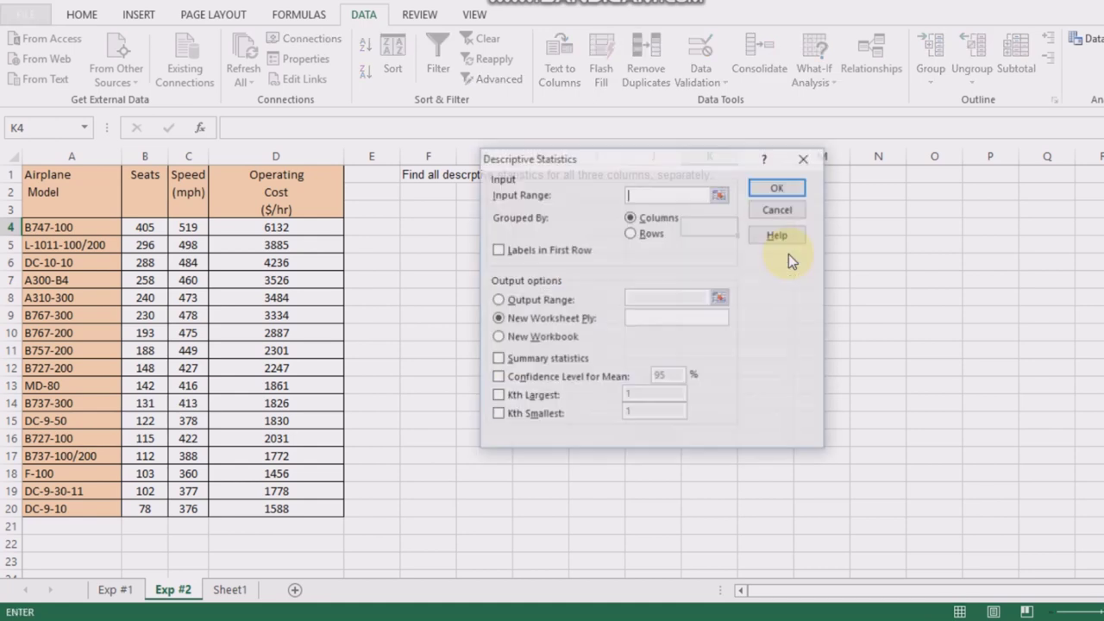
- Run Descriptive Statistics on B20 with output at G3, including summary statistics and a 95% confidence level
click(721, 193)
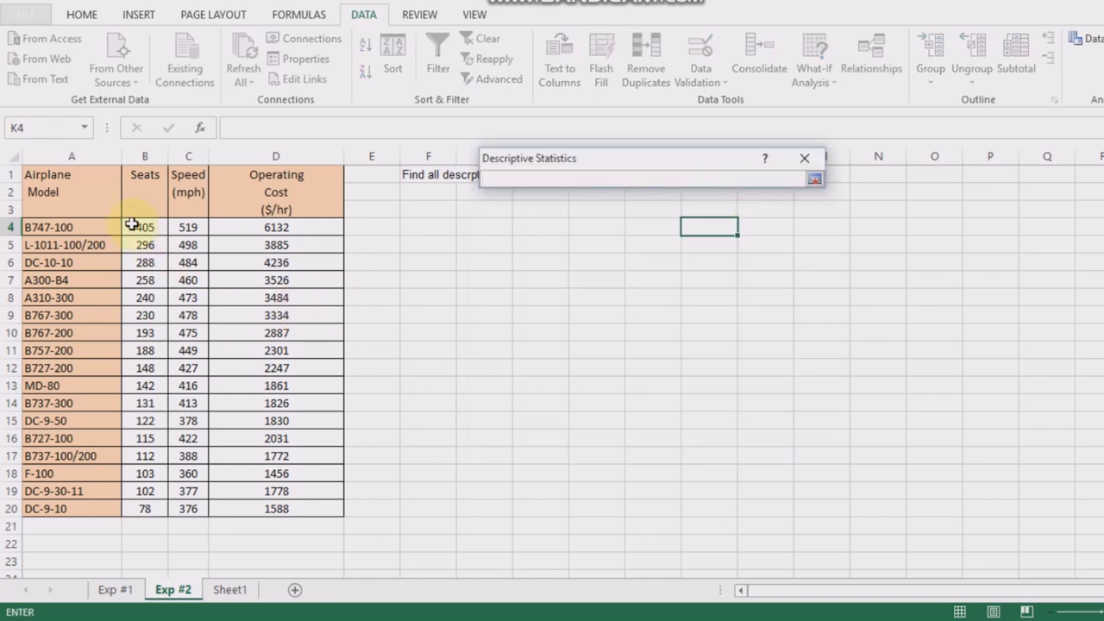
drag(126, 219, 153, 509)
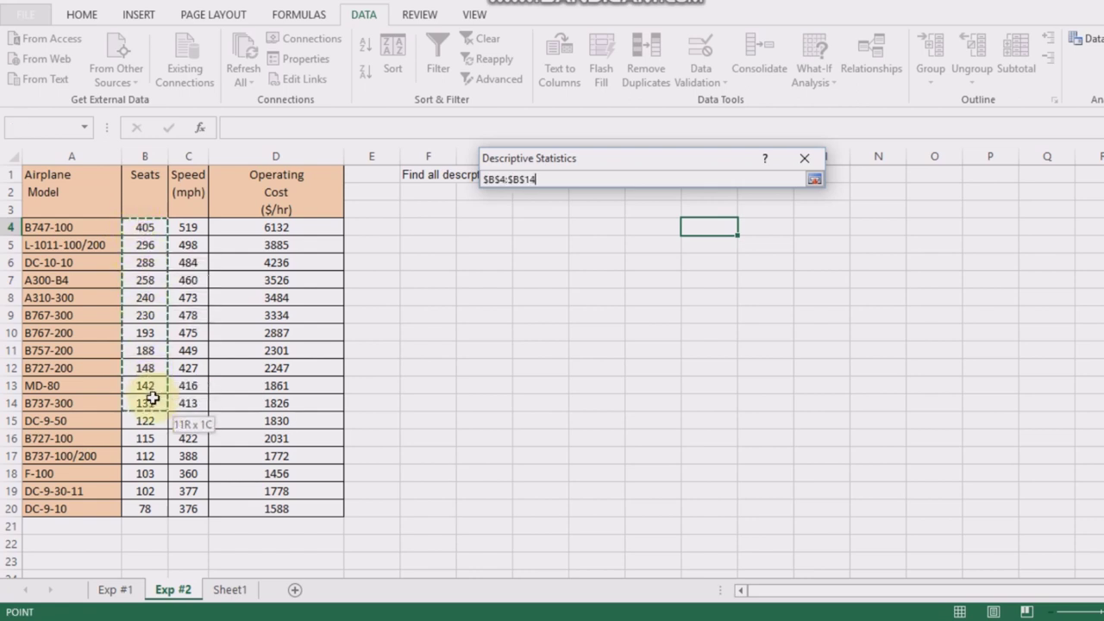
click(152, 509)
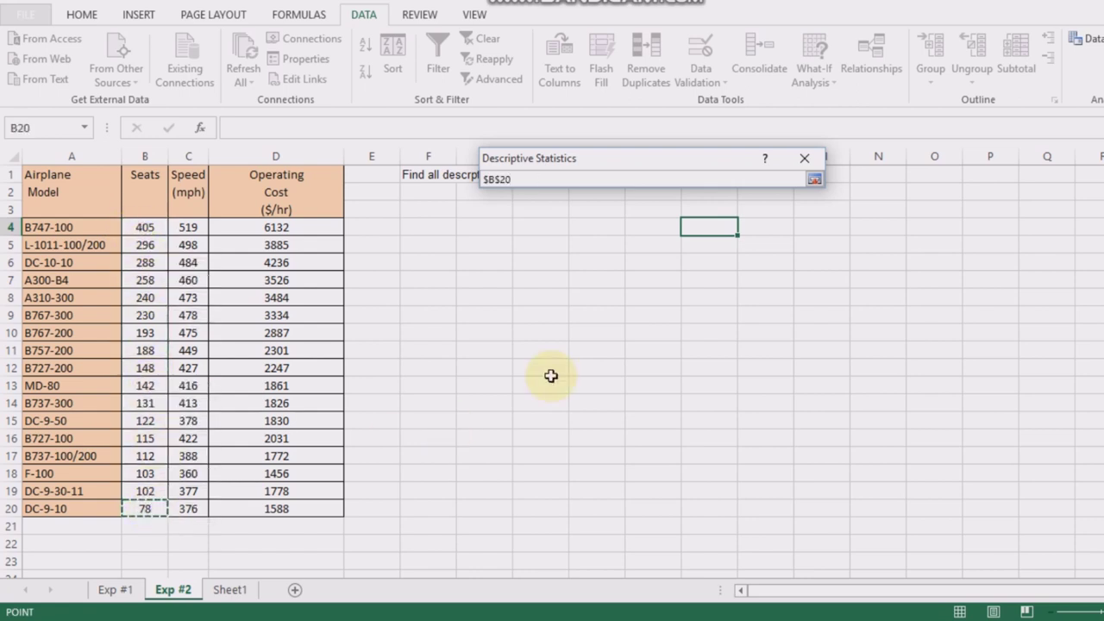
click(816, 179)
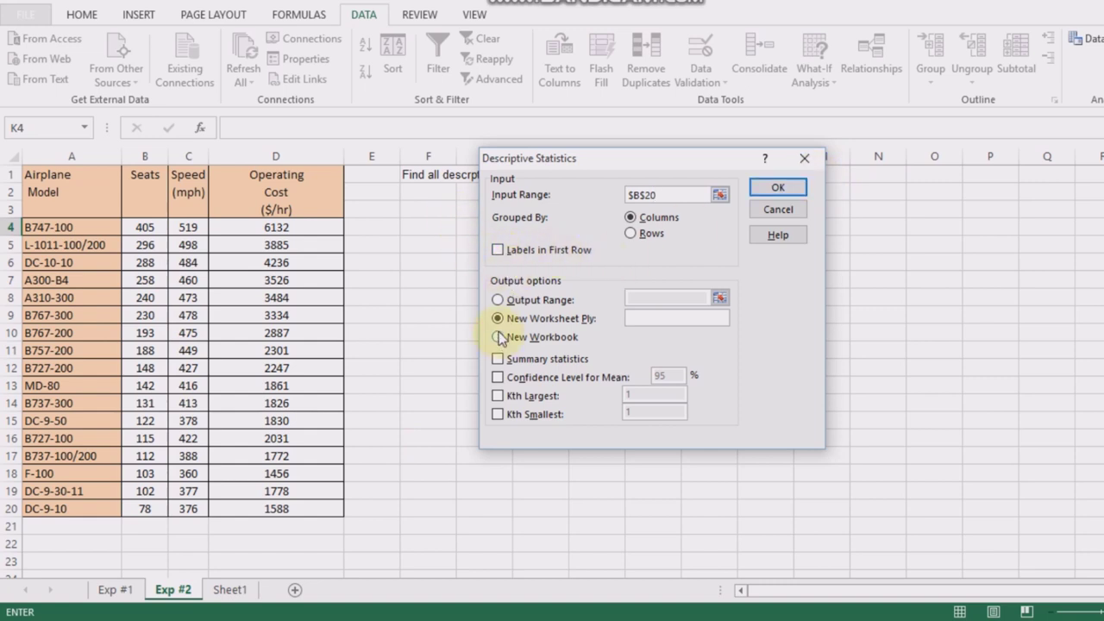
click(498, 301)
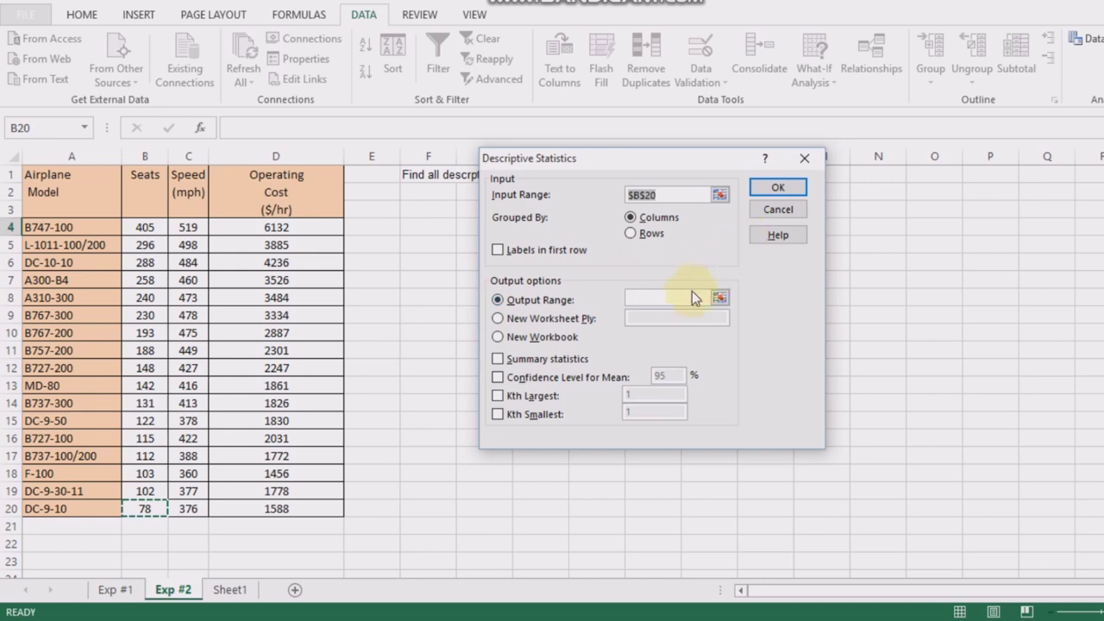
click(719, 298)
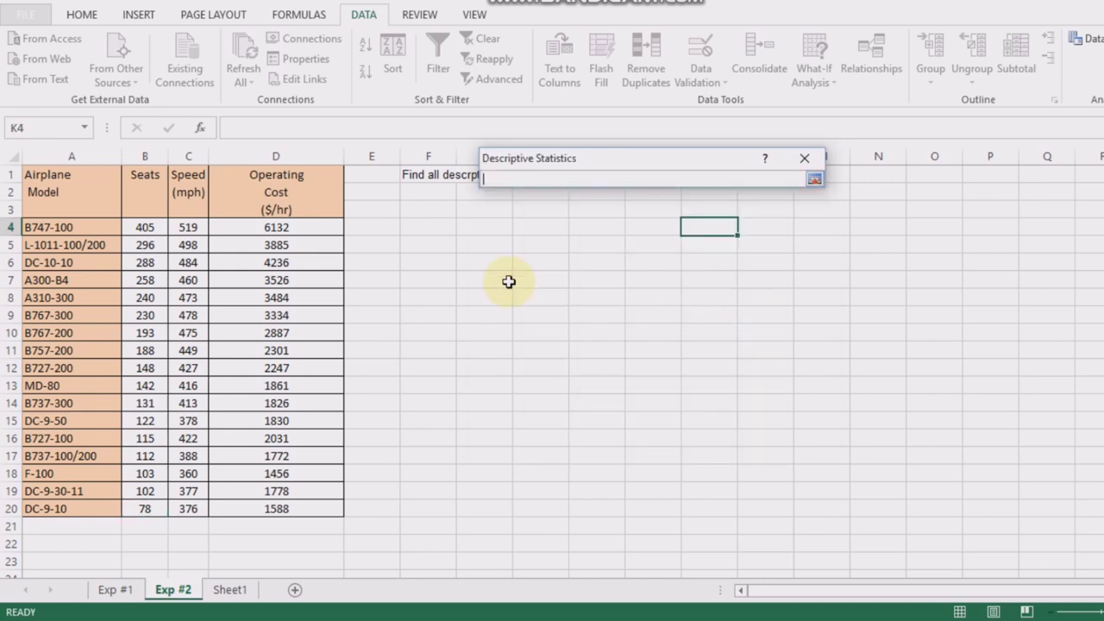
click(470, 208)
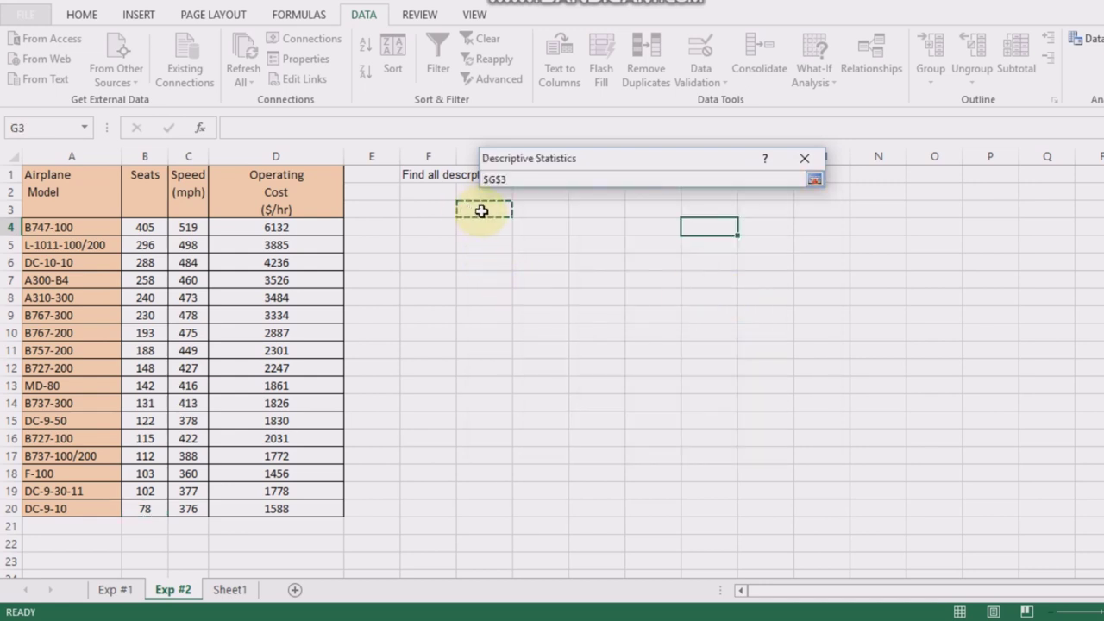
click(815, 179)
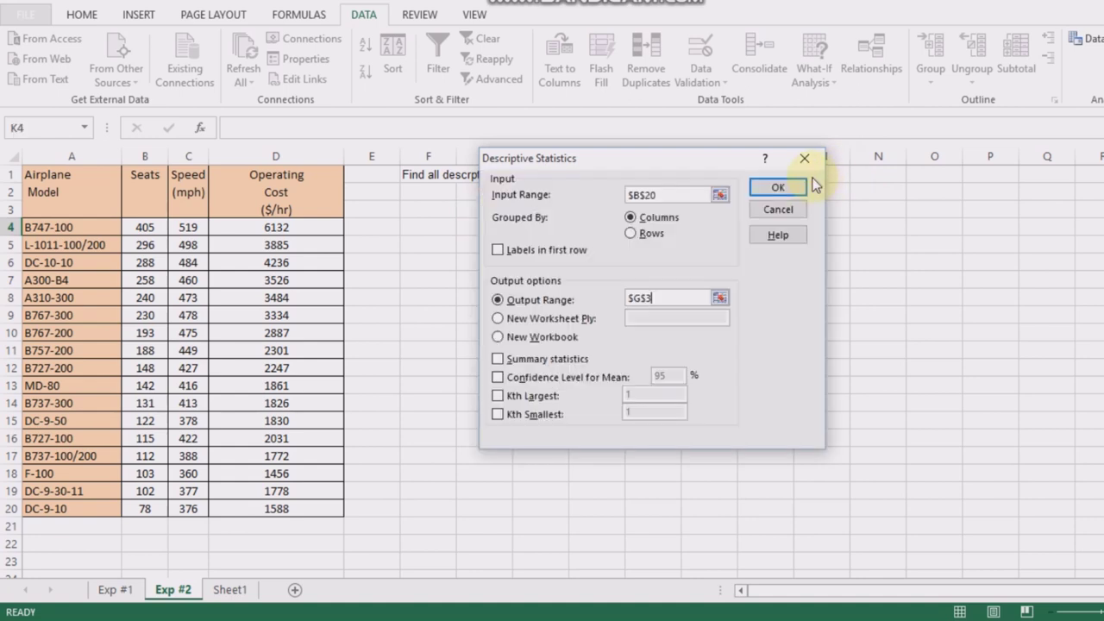
click(498, 360)
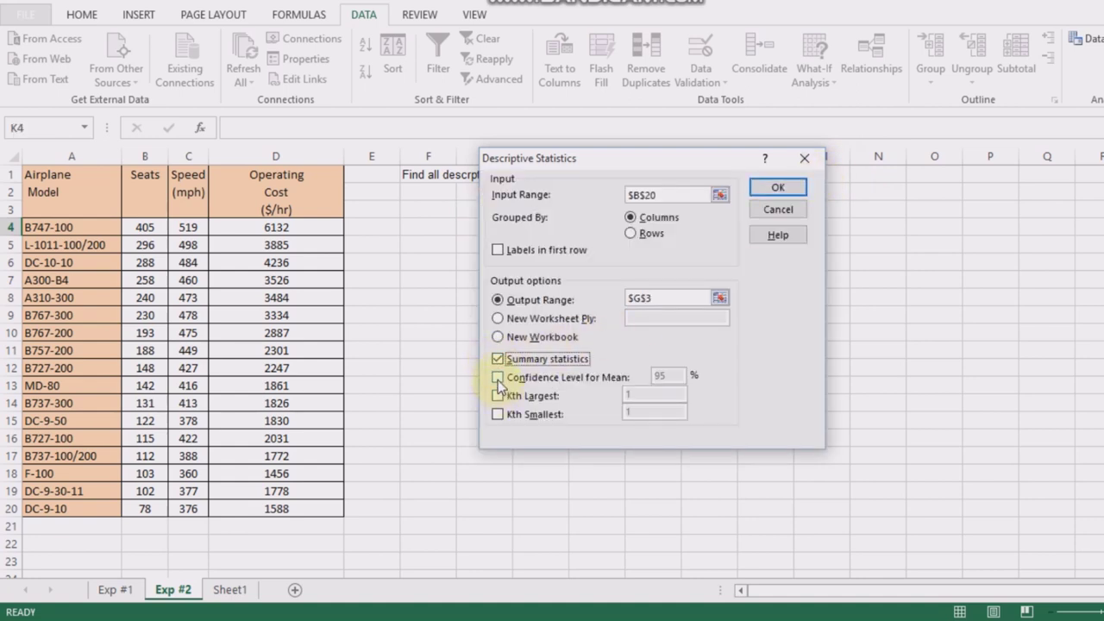
click(498, 377)
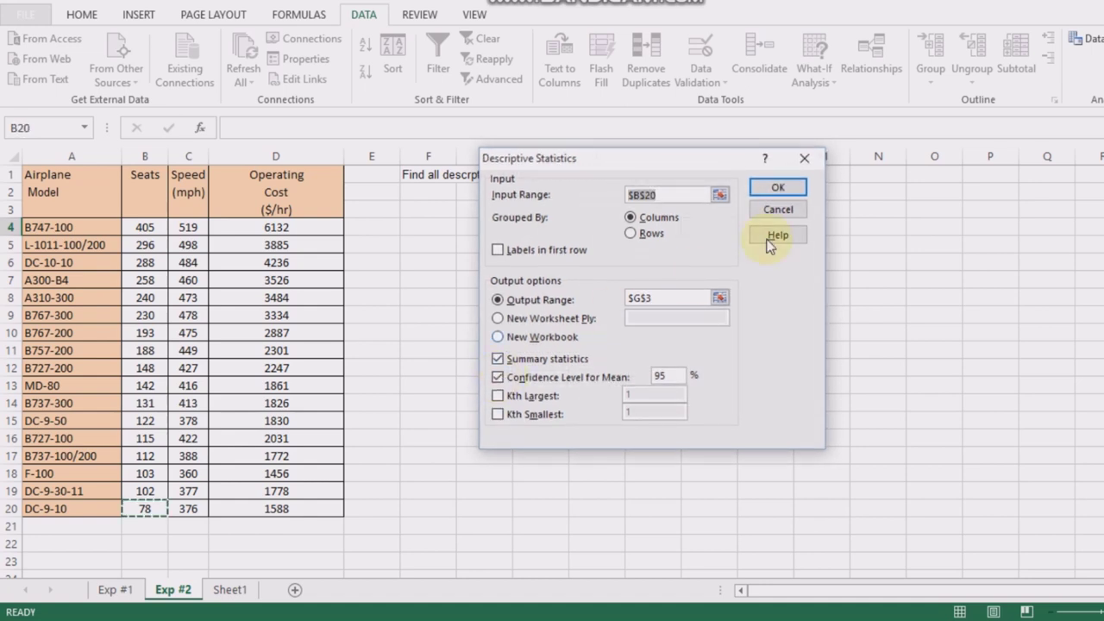
click(779, 187)
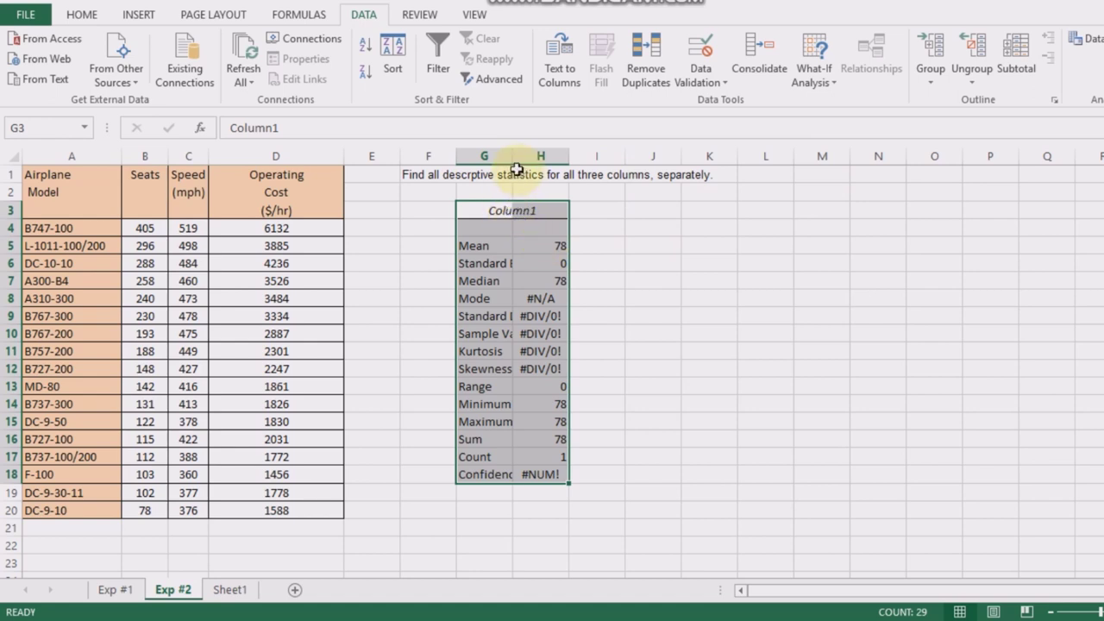
- Widen column G so the Mean-through-Count statistic labels show in full
drag(512, 150, 555, 150)
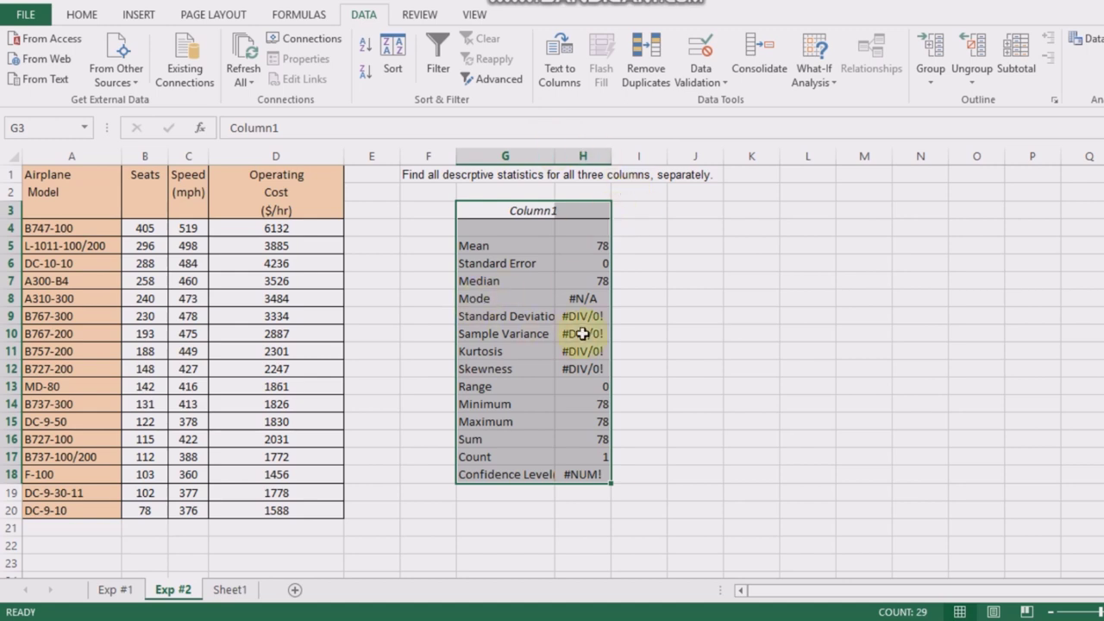
drag(543, 246, 547, 457)
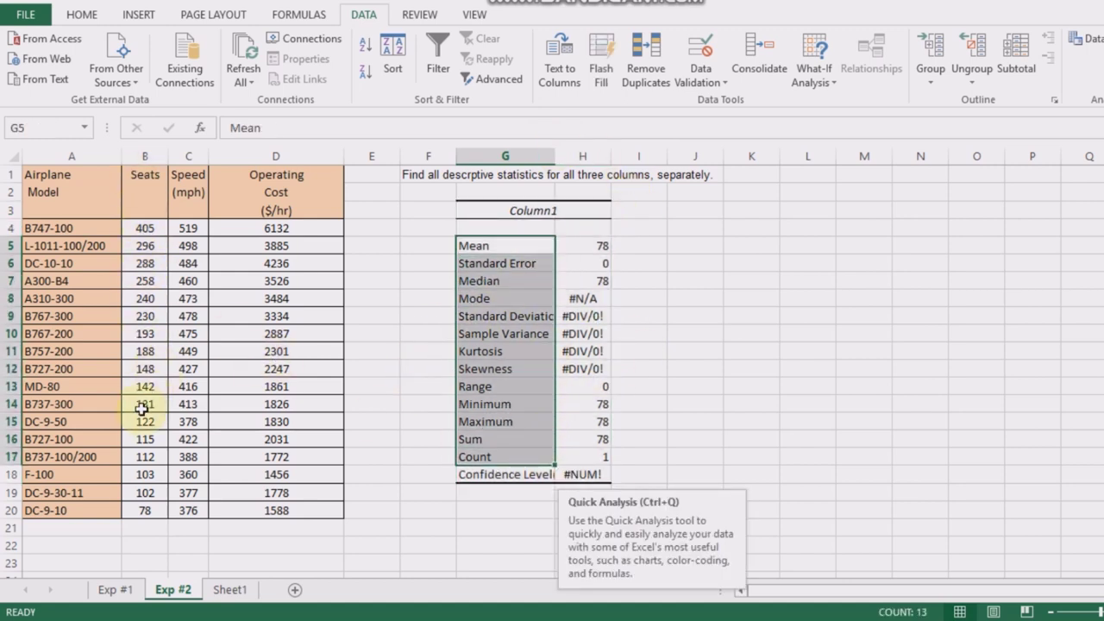
click(692, 380)
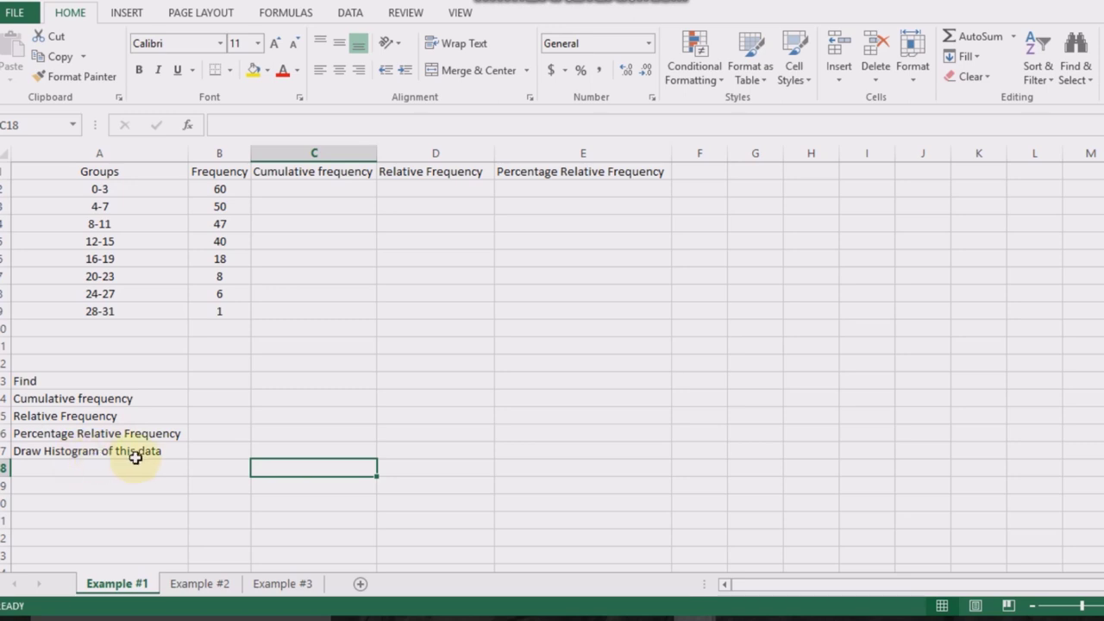
- Enter 60 as the first cumulative frequency in C2
click(314, 190)
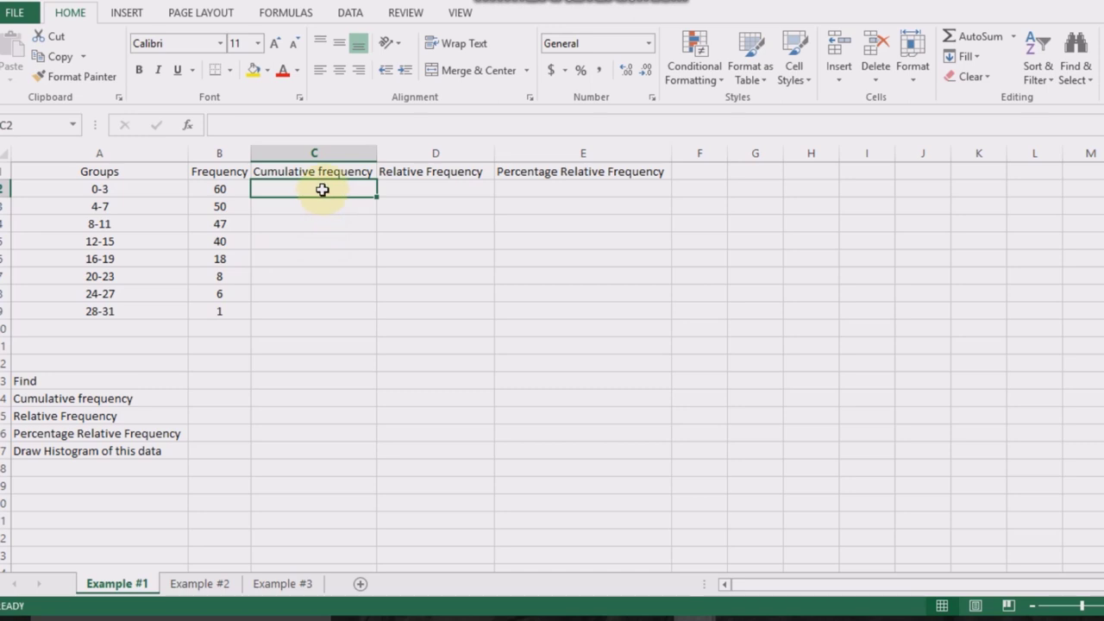
double_click(323, 190)
text(60)
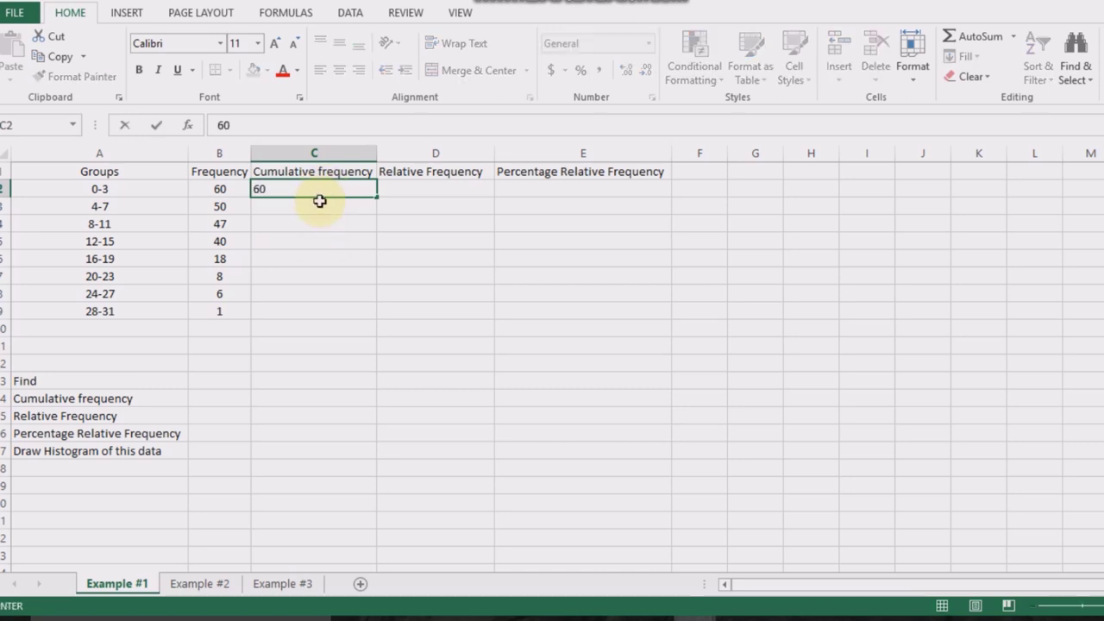
key(Return)
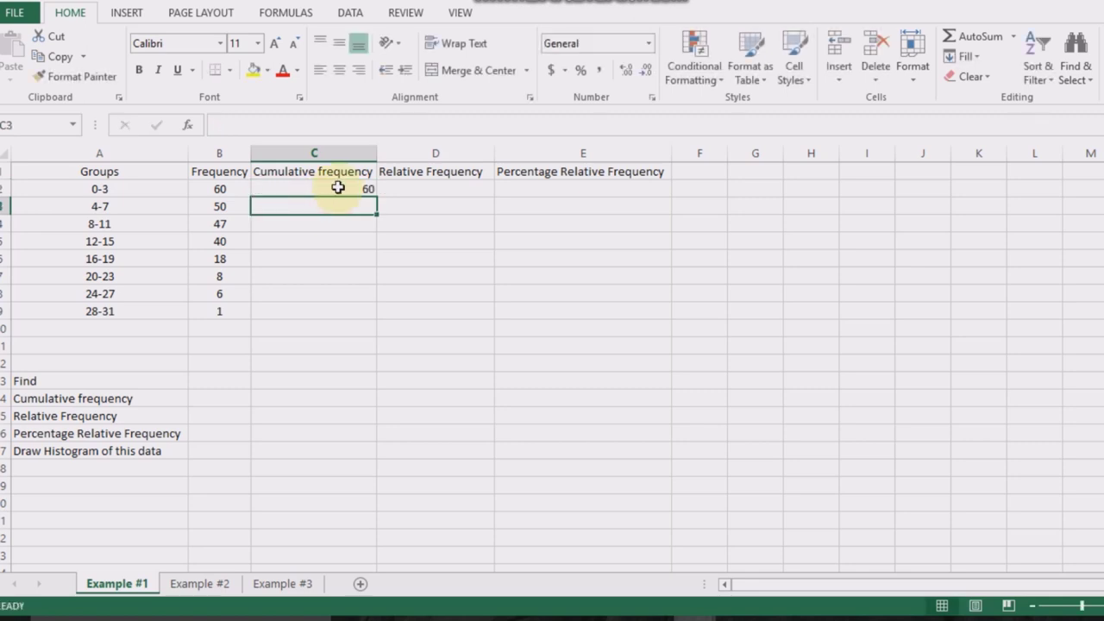
- Enter =C2+B3 in C3 to give the 4-7 running total of 110
text(=)
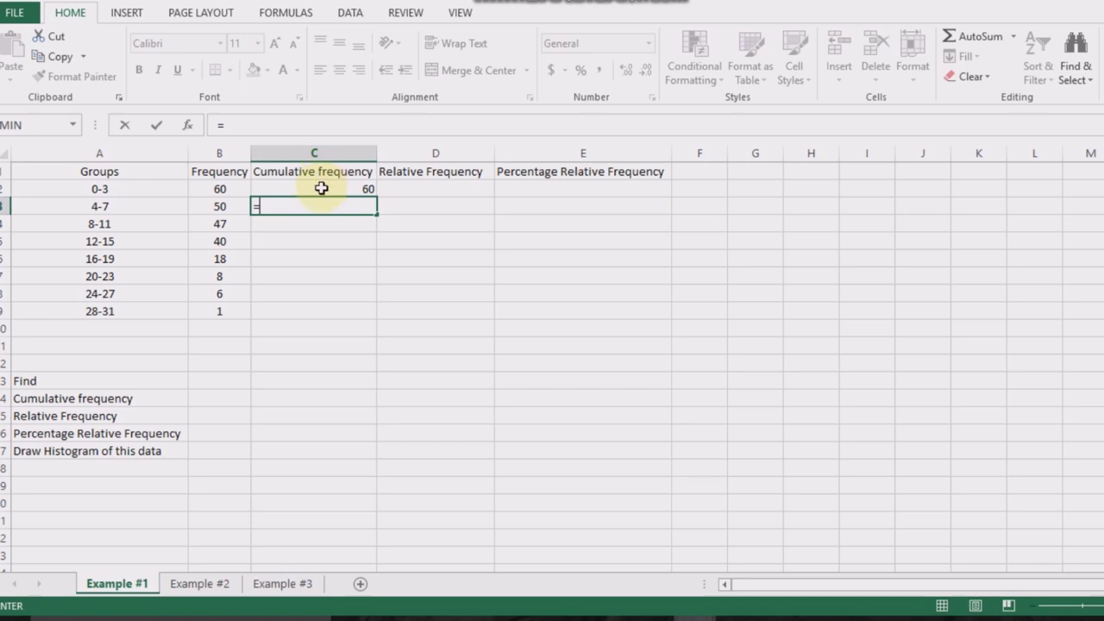
click(321, 188)
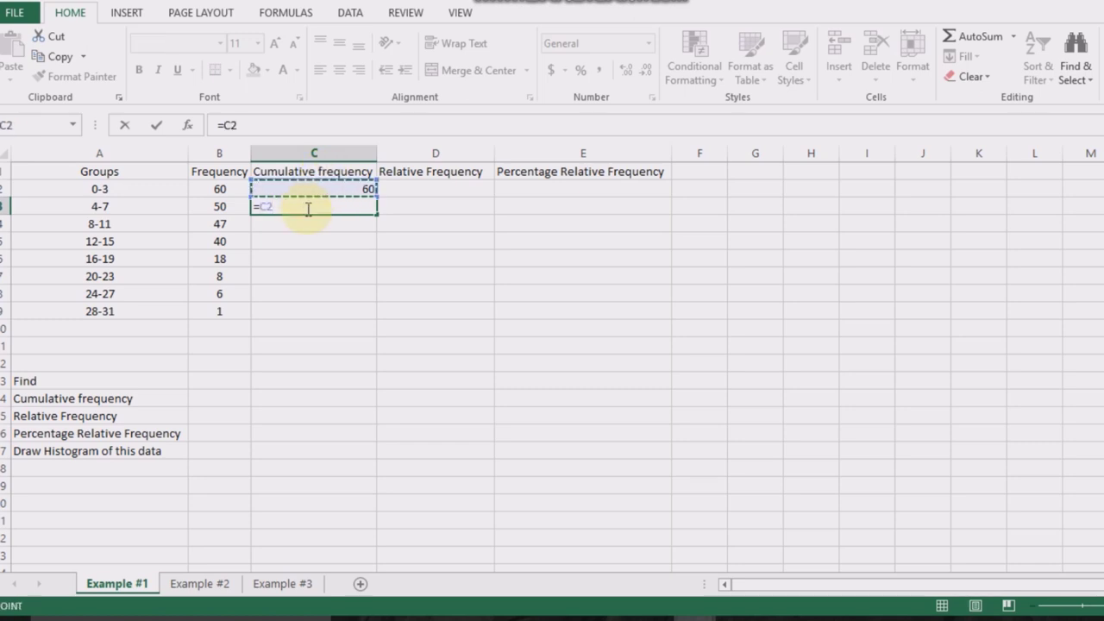
text(+)
click(223, 208)
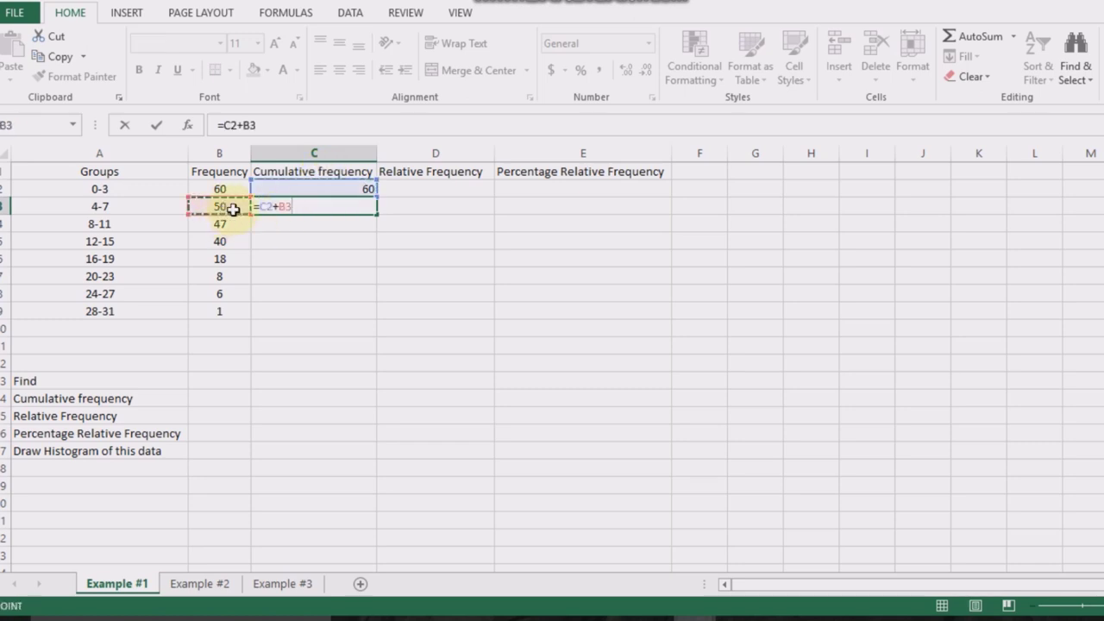
key(Return)
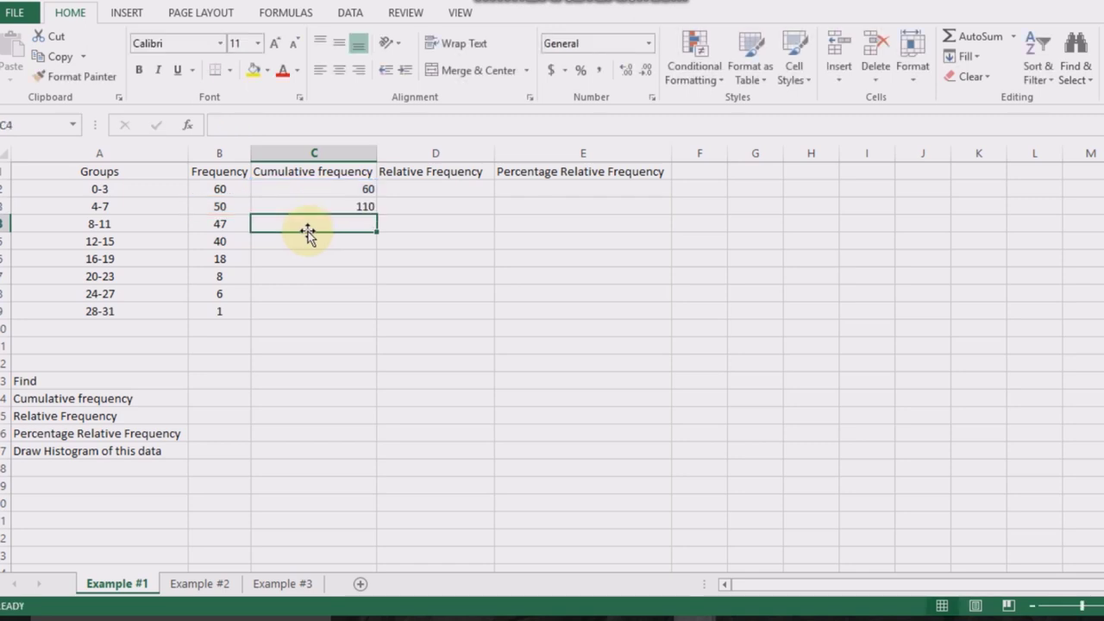
- Fill the C3 running-total formula down to C9 so it reaches 230 at 28-31
click(362, 206)
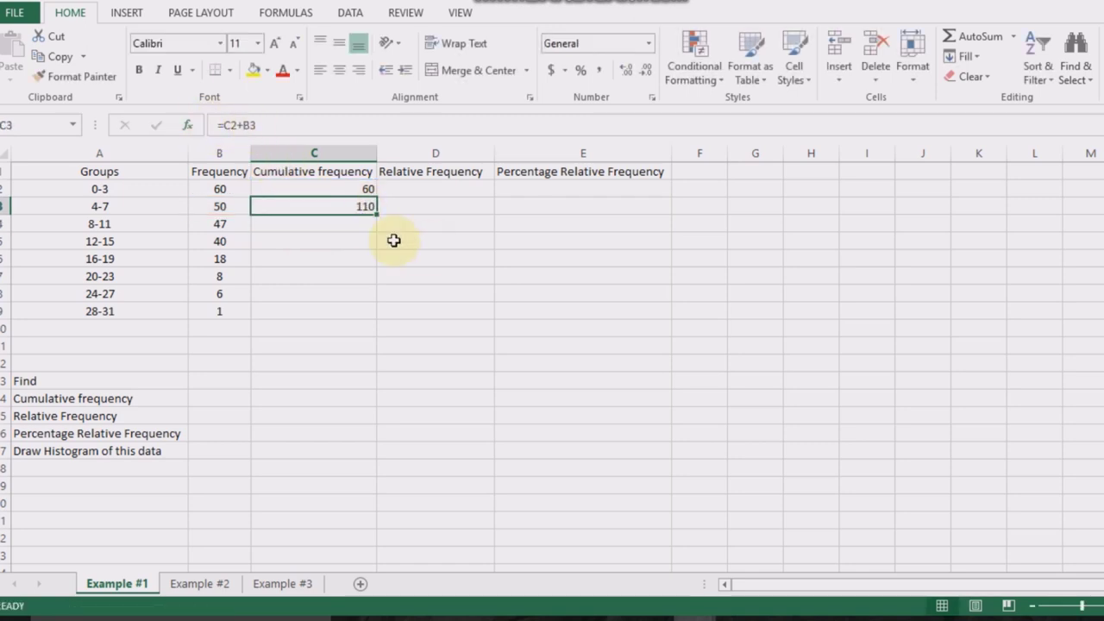
drag(376, 211, 365, 315)
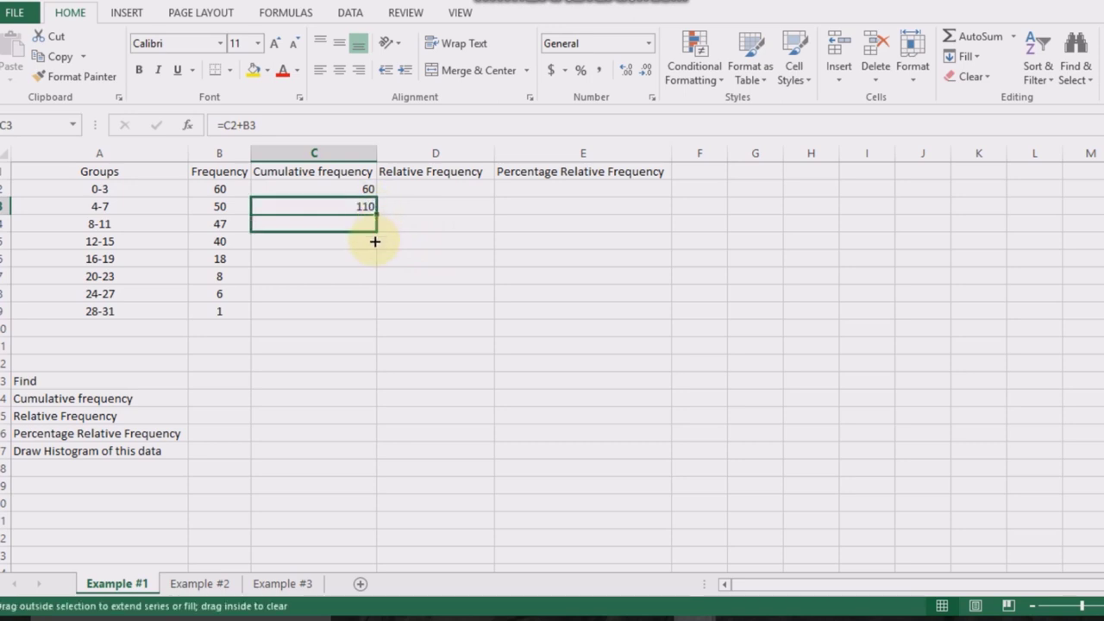
click(443, 187)
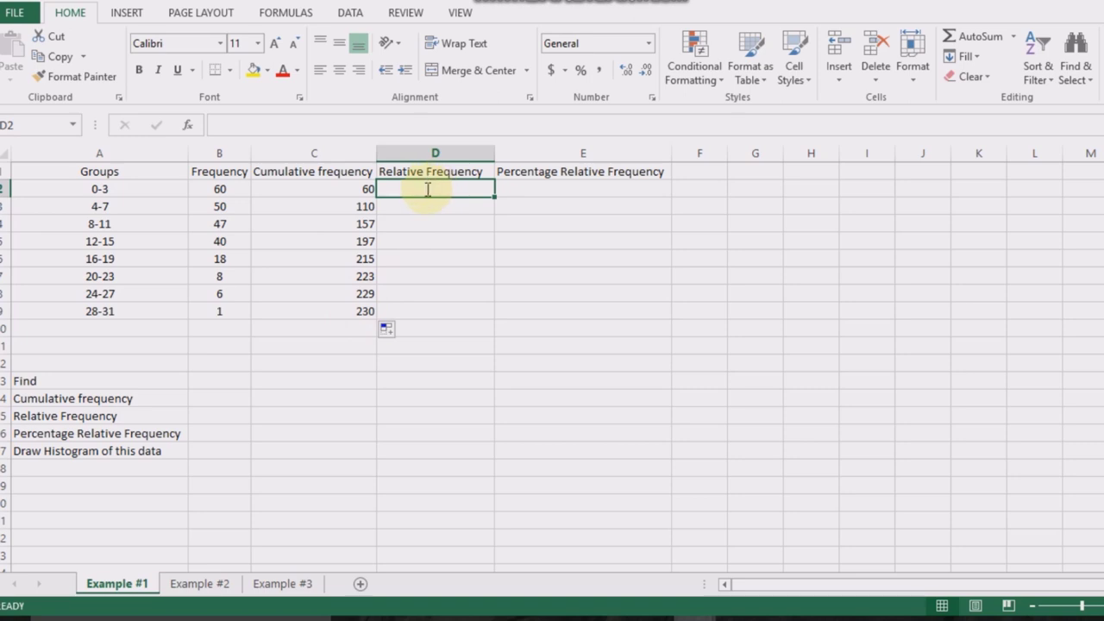
- Enter =B2/230 in D2 and fill it down to D9 for every group
text(=)
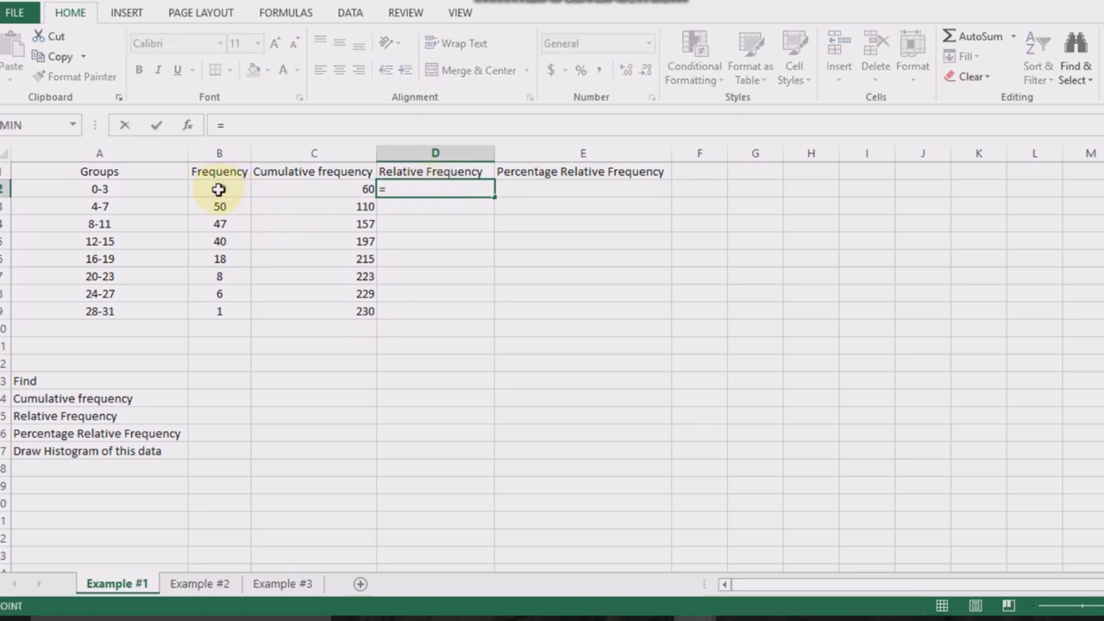
click(218, 189)
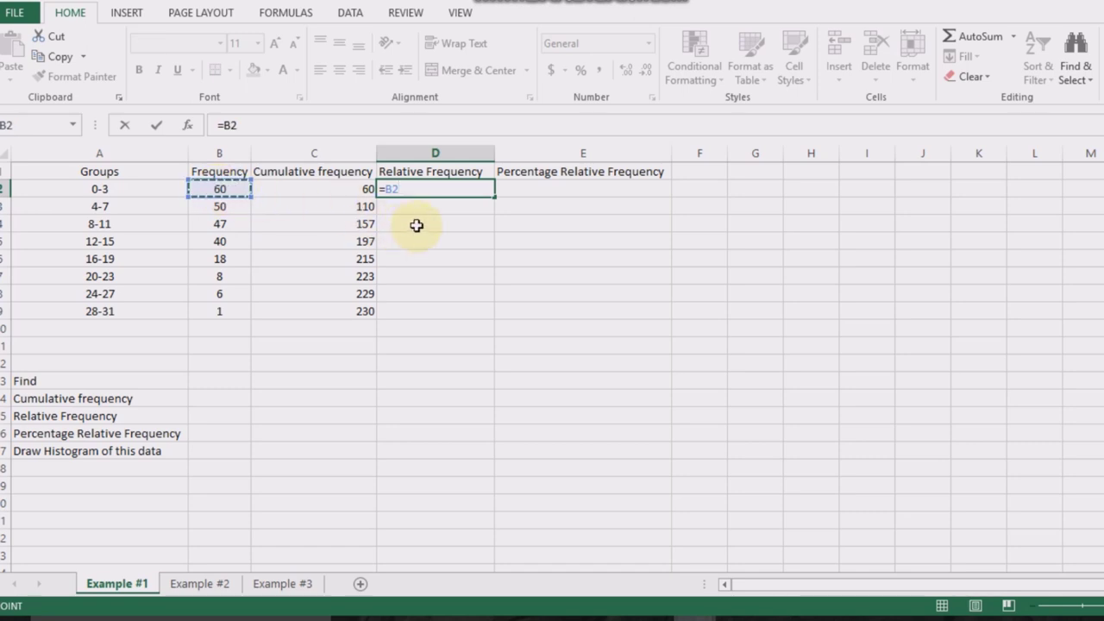
text(/230)
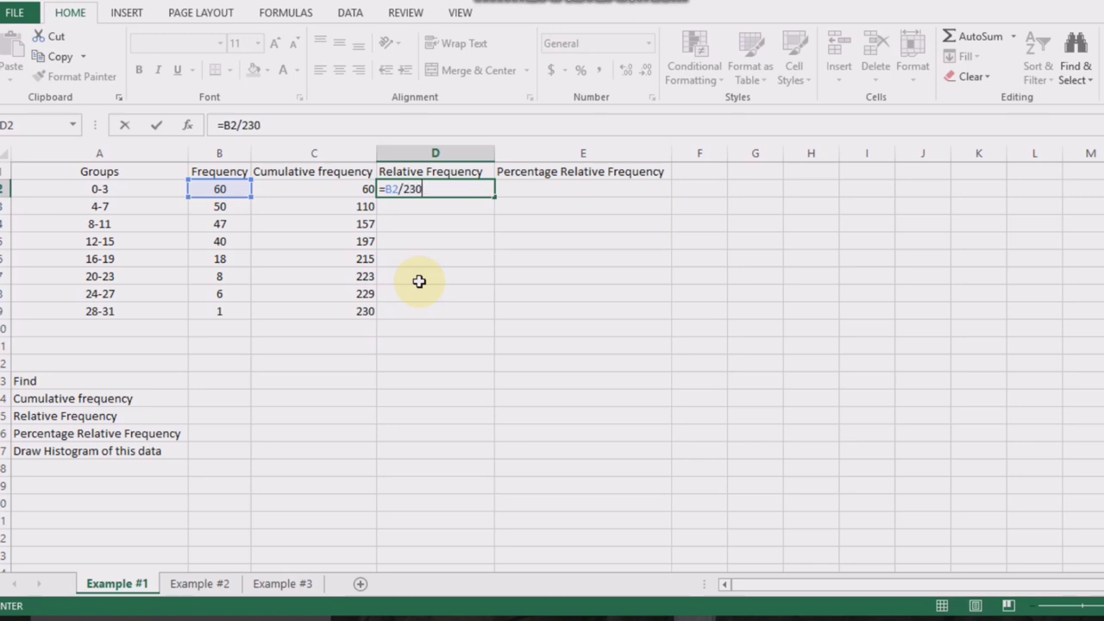
key(Return)
click(484, 188)
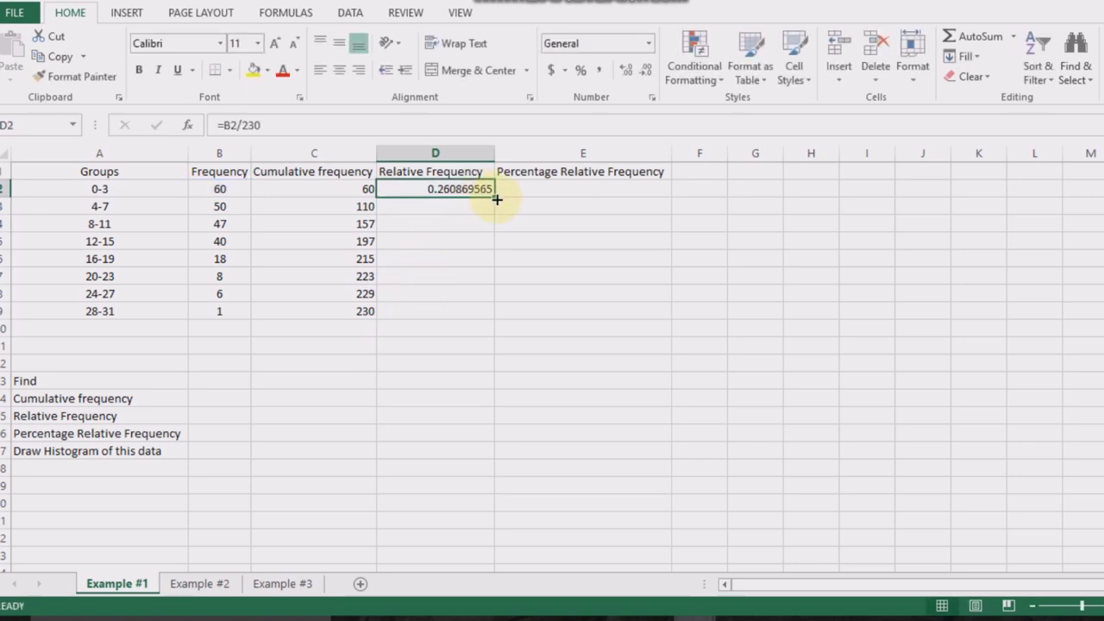
drag(496, 196, 477, 316)
click(560, 193)
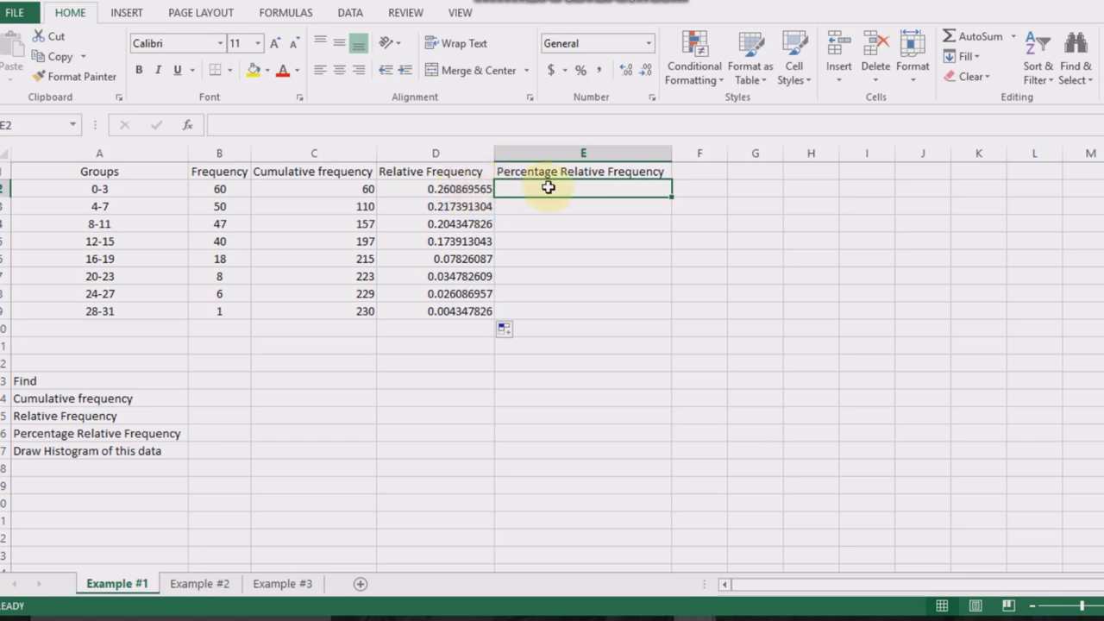
- Enter =D2*100 in E2 and fill it down to E9
text(=)
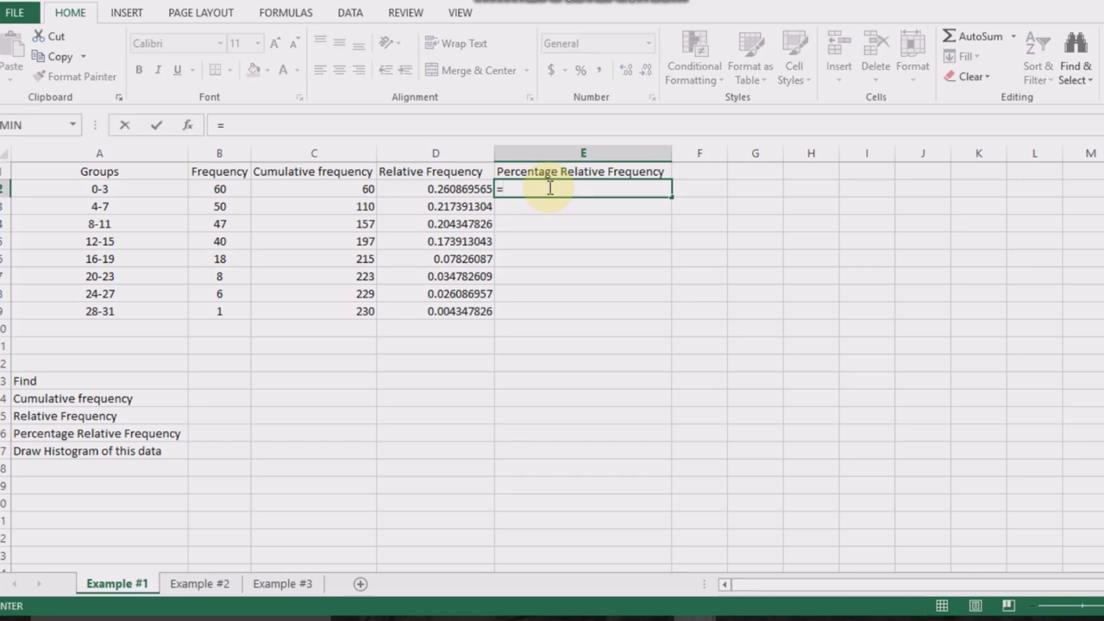
click(414, 191)
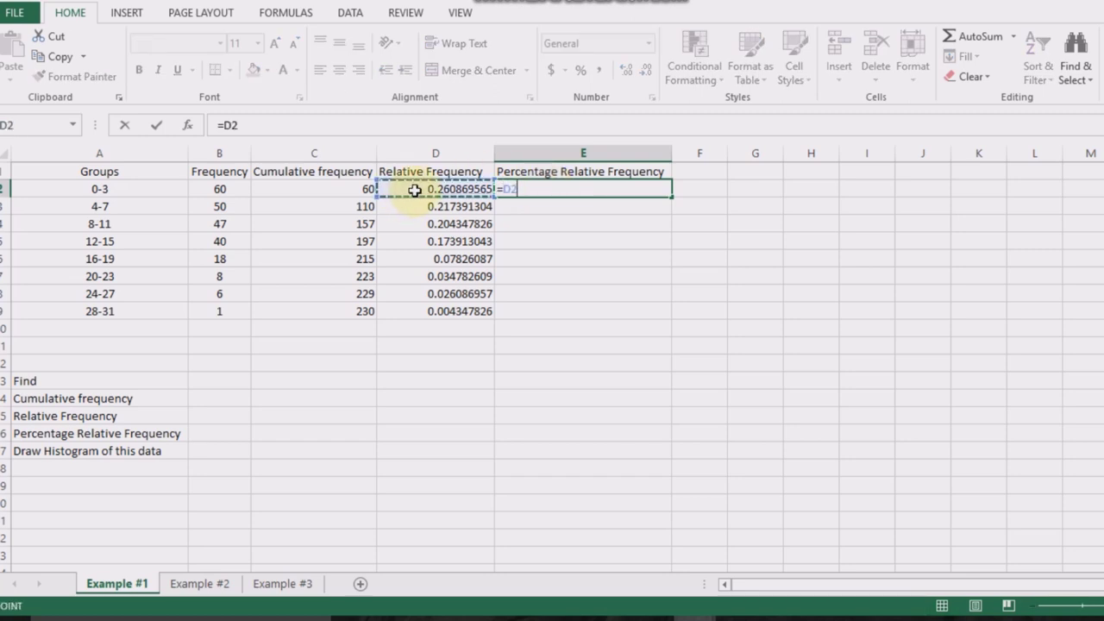
text(*)
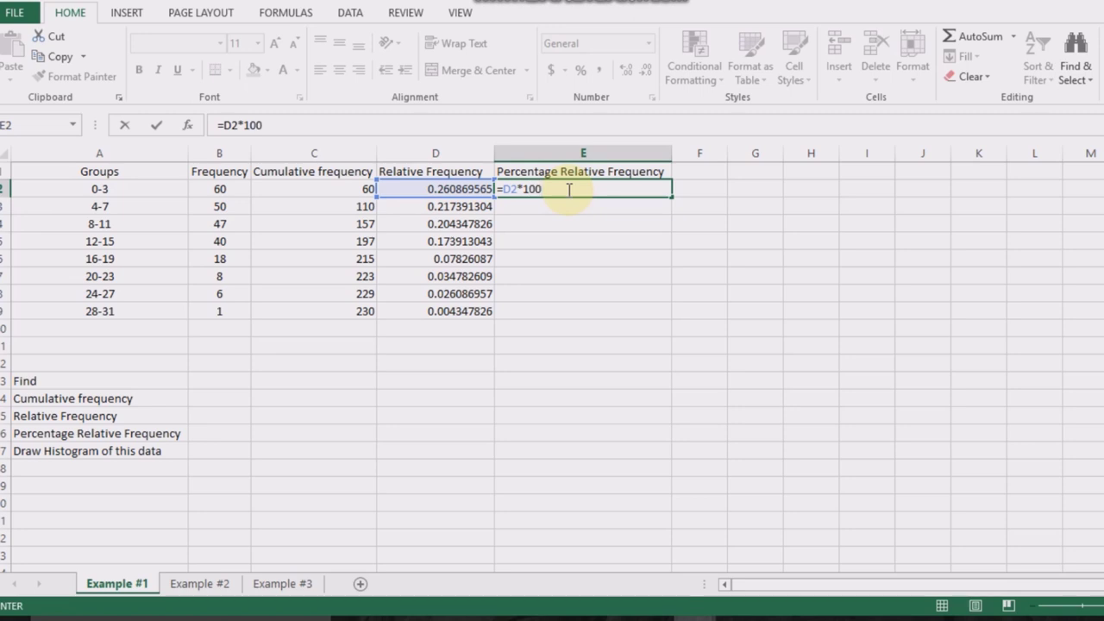
key(Return)
click(601, 188)
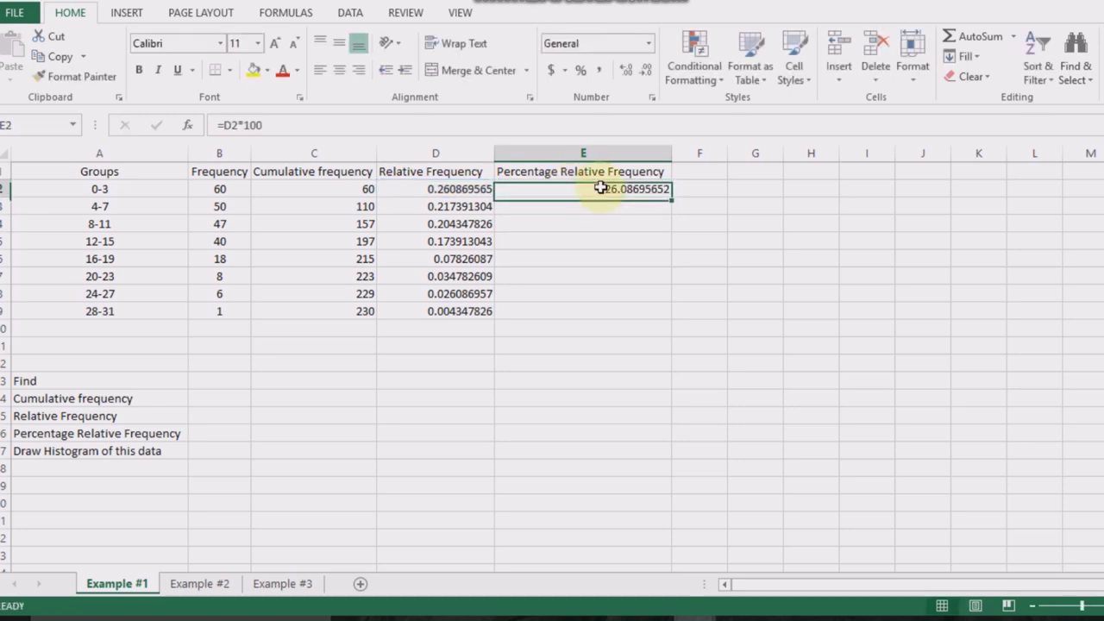
mouse_move(673, 197)
mouse_down()
mouse_move(650, 345)
mouse_move(653, 317)
mouse_up()
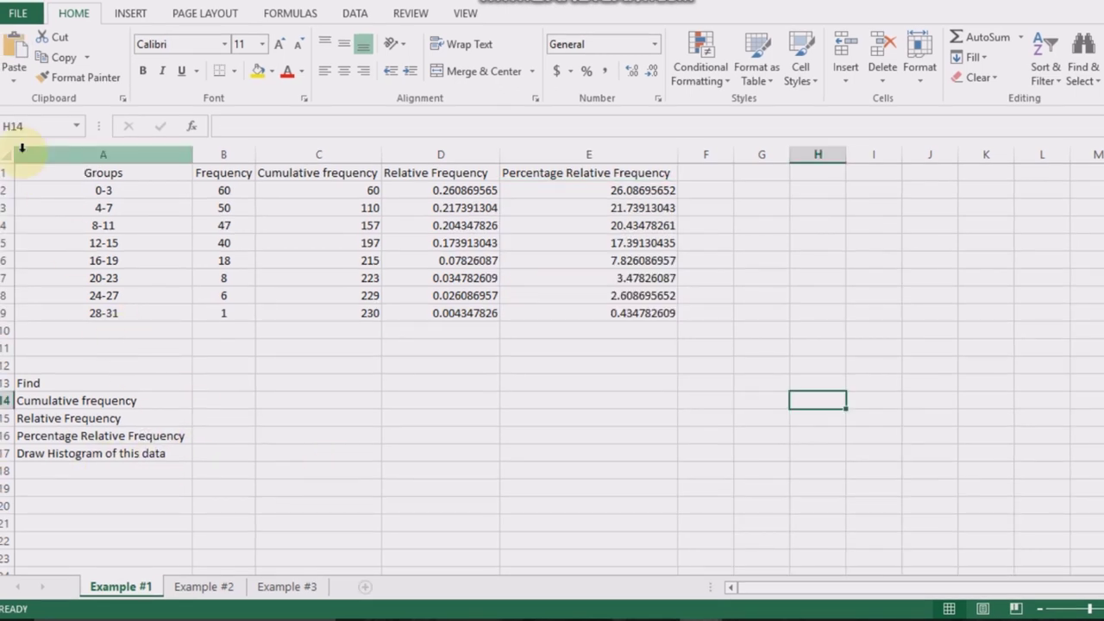
- Insert a clustered column chart of A1:B9 with chart style 4, placed right of the table
drag(23, 167, 233, 321)
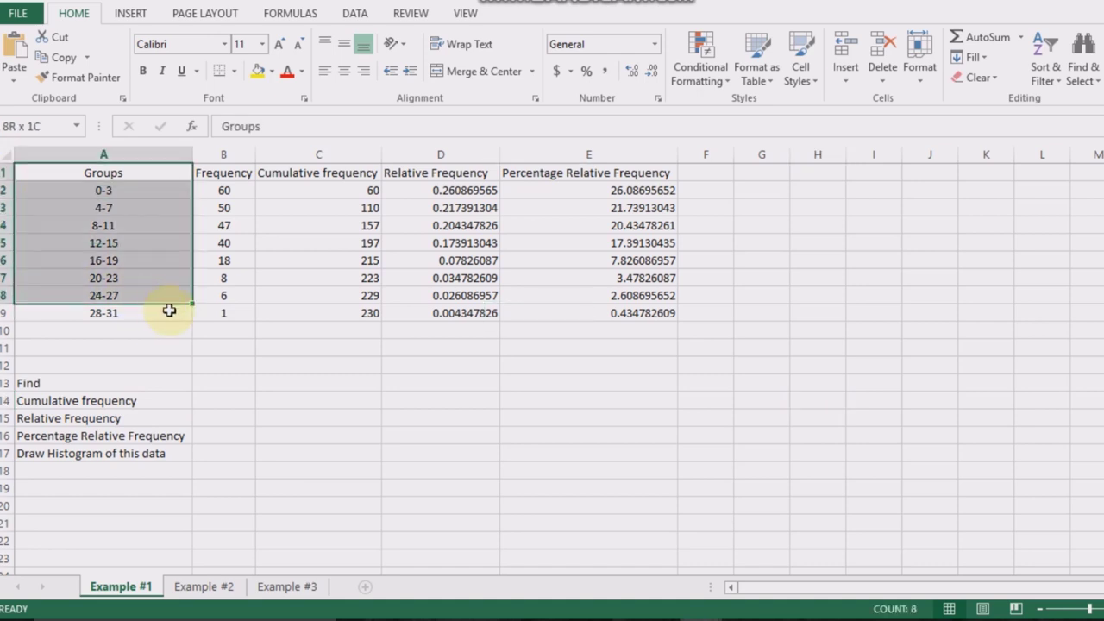
click(128, 17)
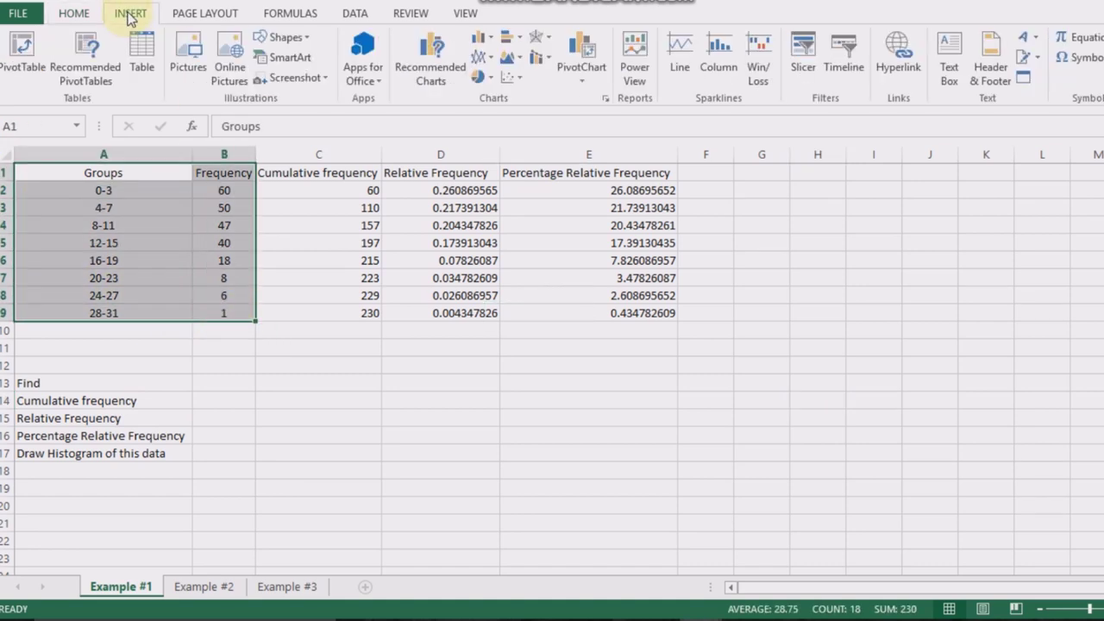
click(443, 76)
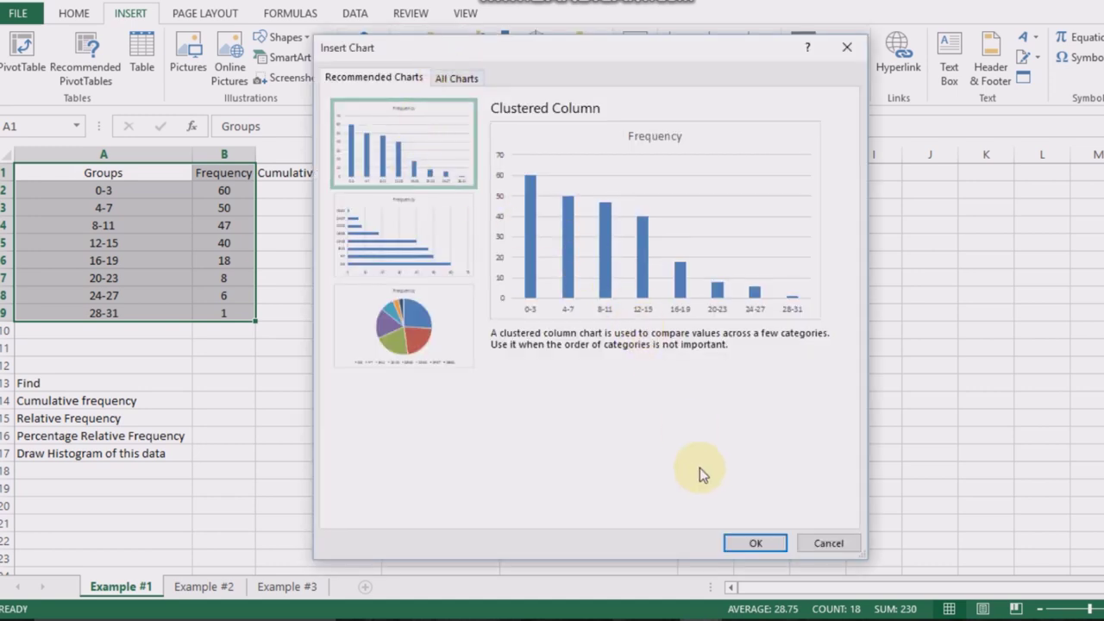
click(743, 543)
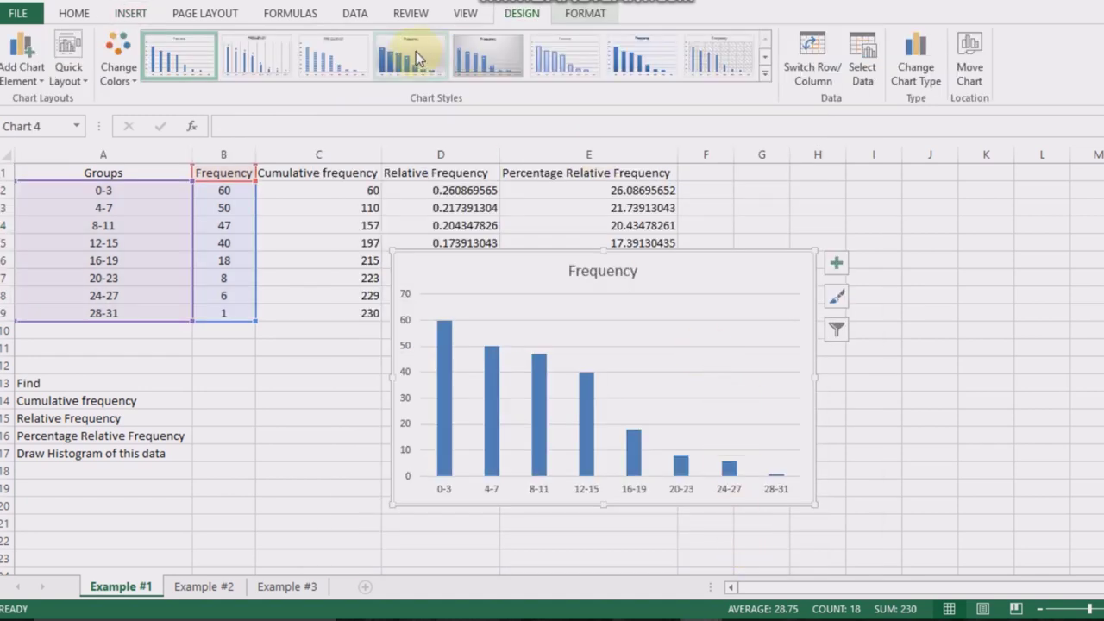
click(414, 53)
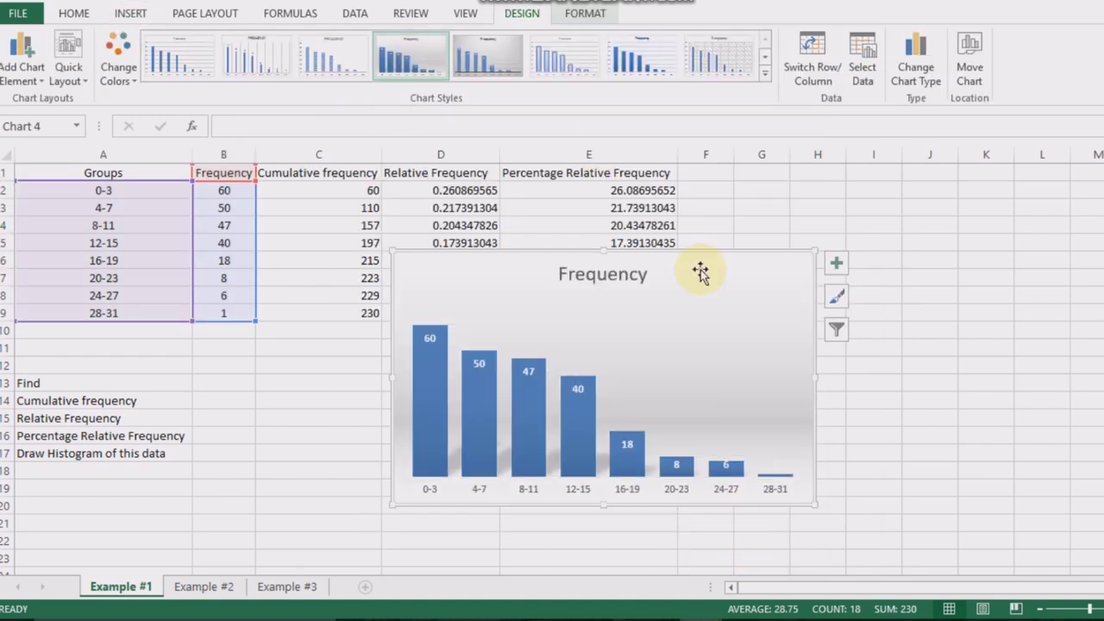
mouse_move(722, 305)
mouse_down()
mouse_move(734, 283)
mouse_move(1055, 193)
mouse_up()
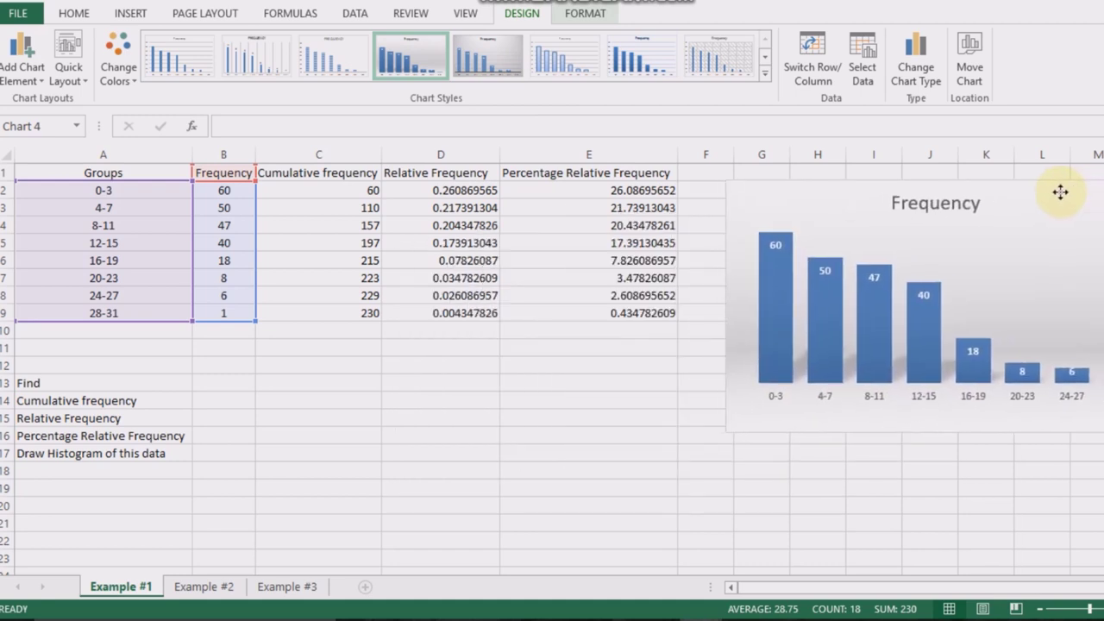
key(Escape)
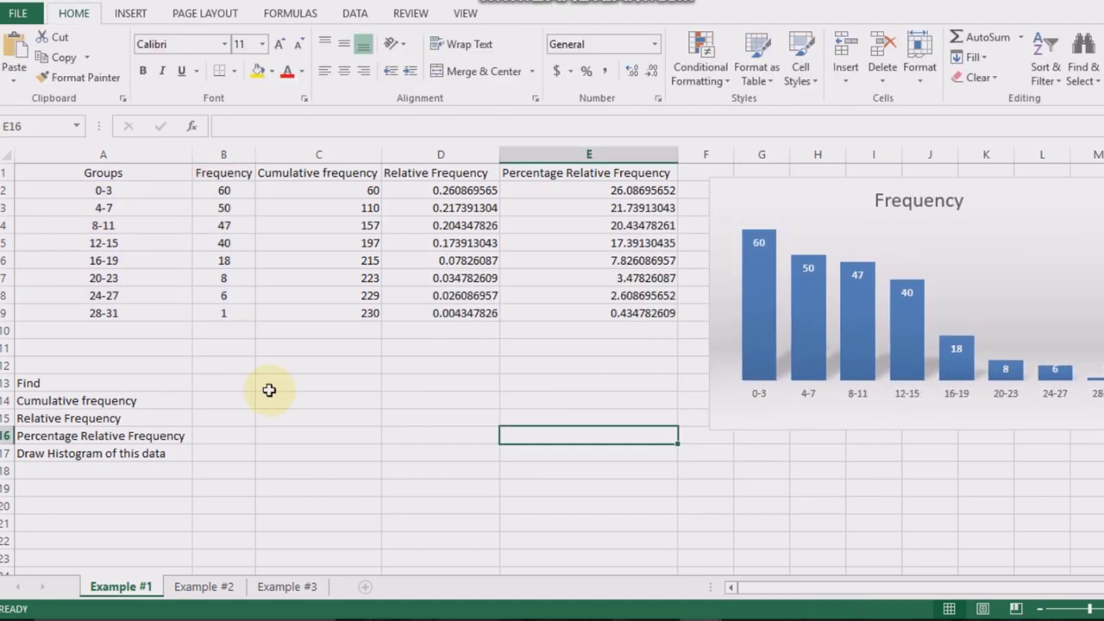
- Insert a Frequency pie chart of the Groups and Frequency data from Recommended Charts
mouse_move(32, 173)
mouse_down()
mouse_move(270, 383)
mouse_move(209, 315)
mouse_up()
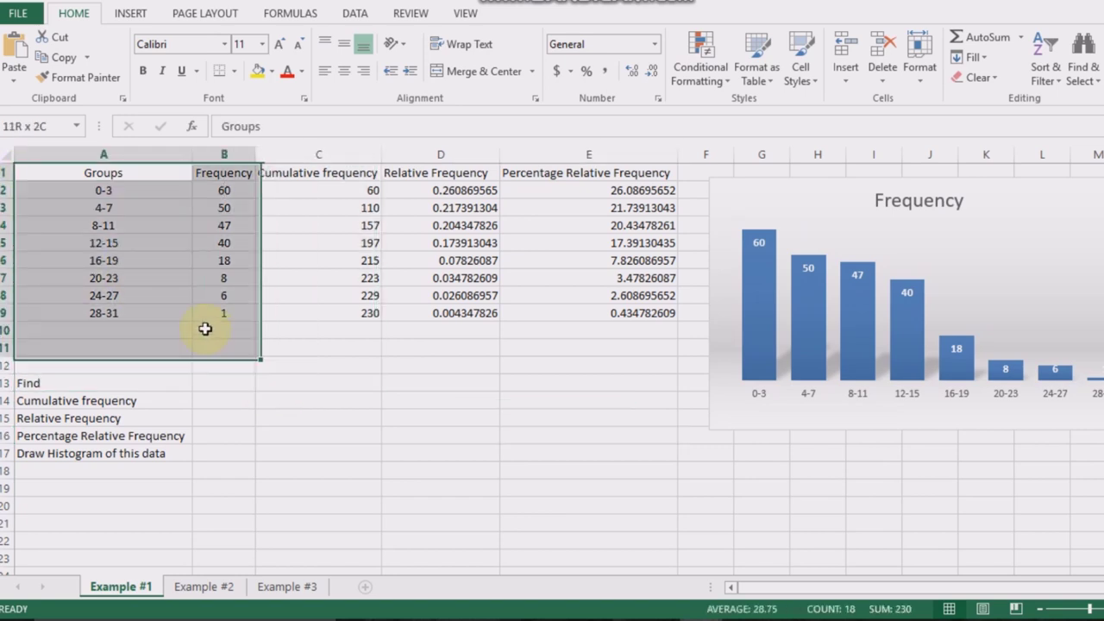
click(132, 14)
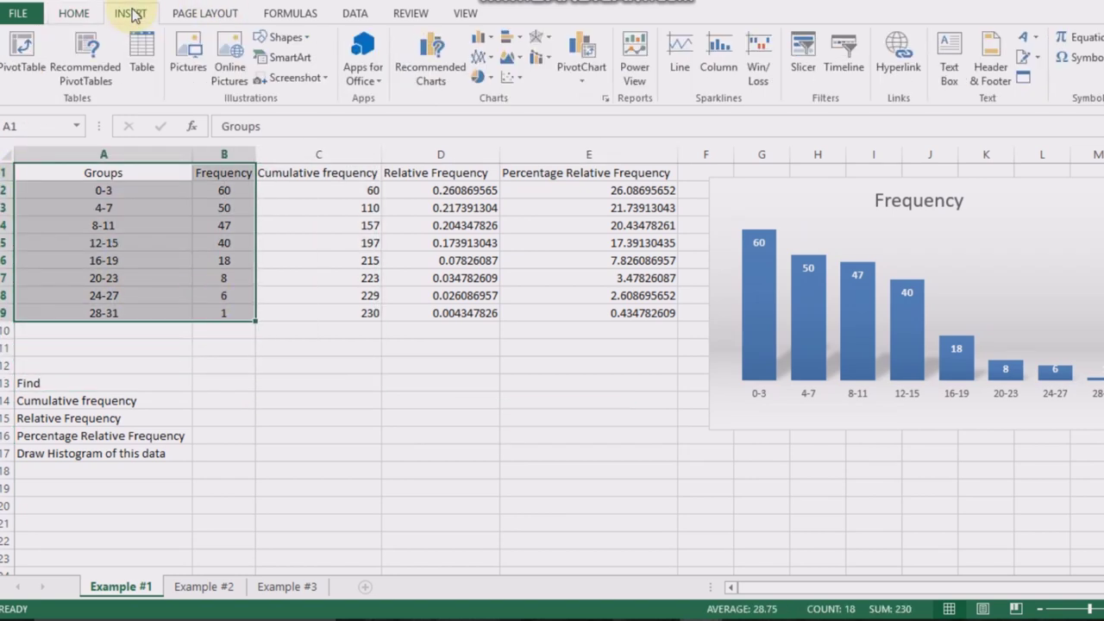
click(493, 56)
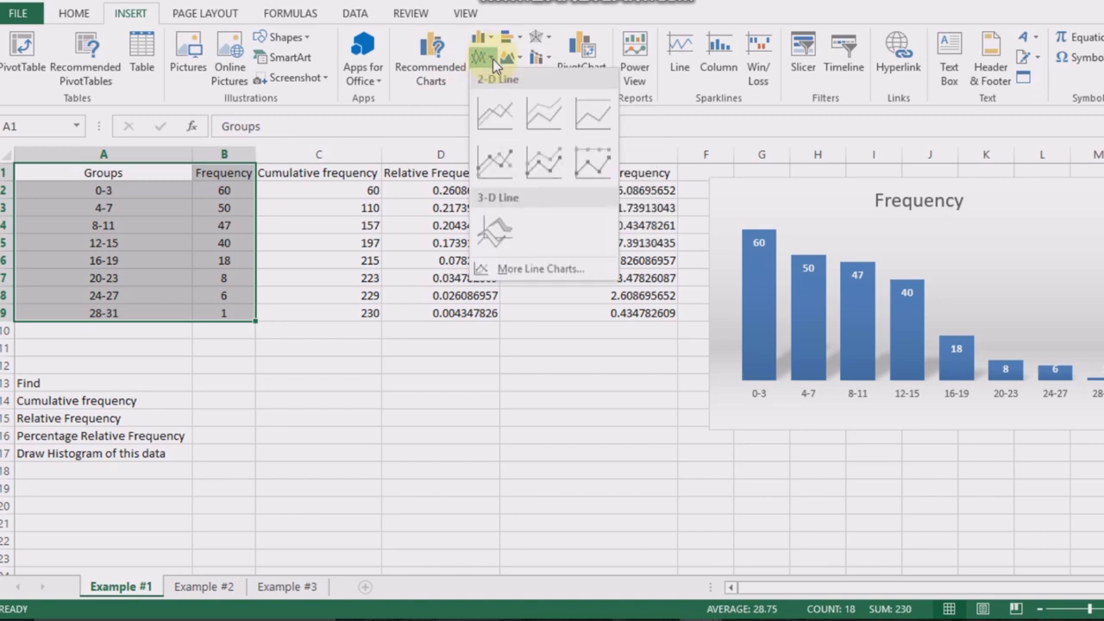
click(507, 48)
click(508, 45)
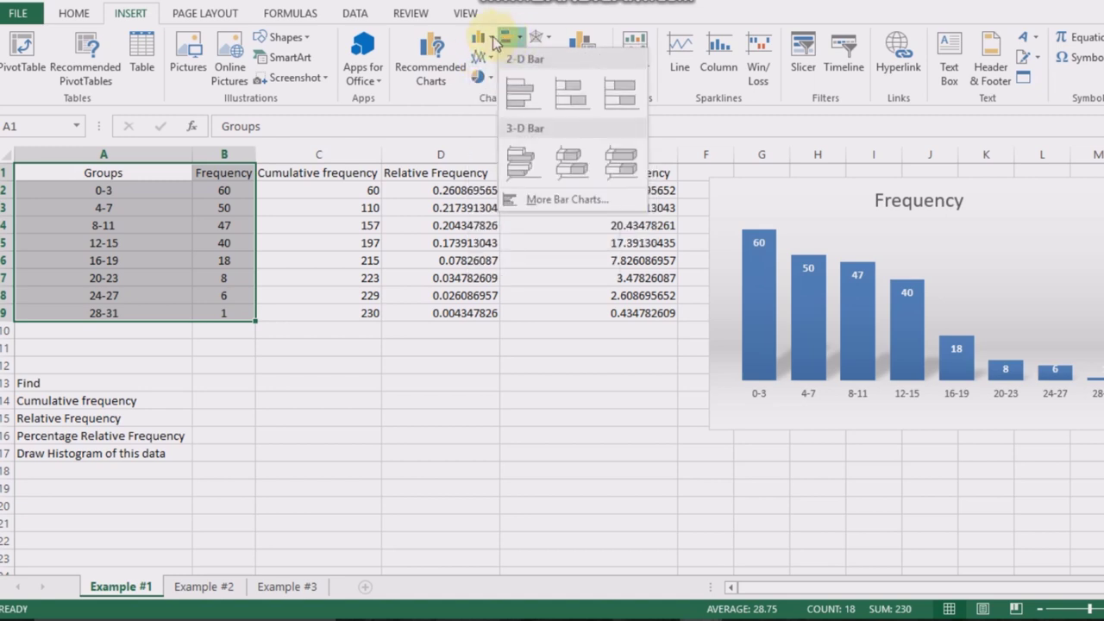
click(477, 40)
click(490, 43)
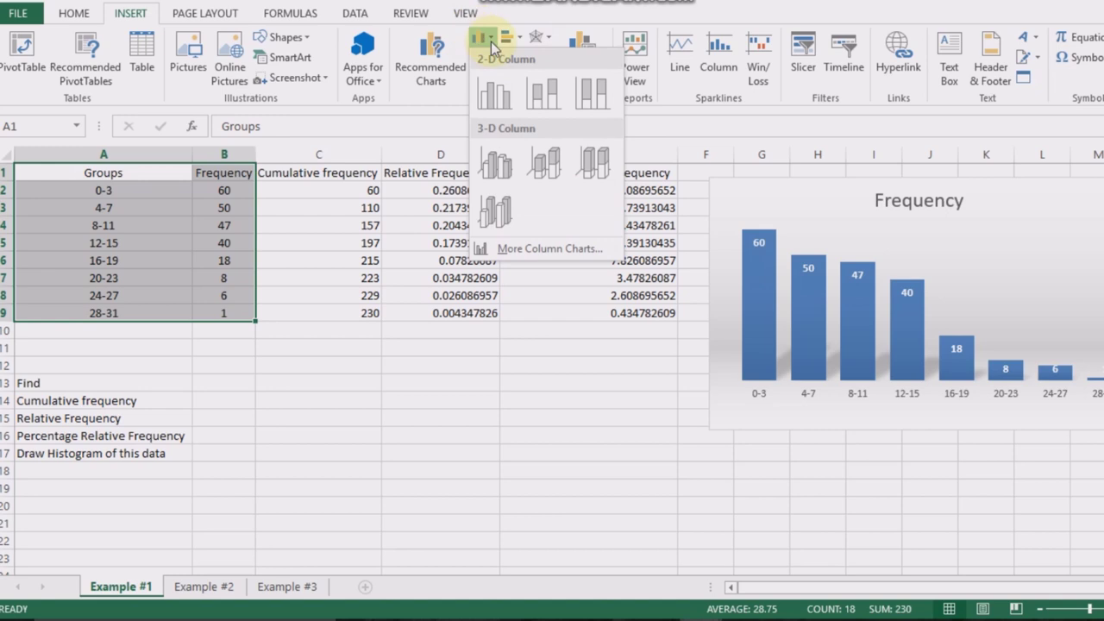
click(583, 43)
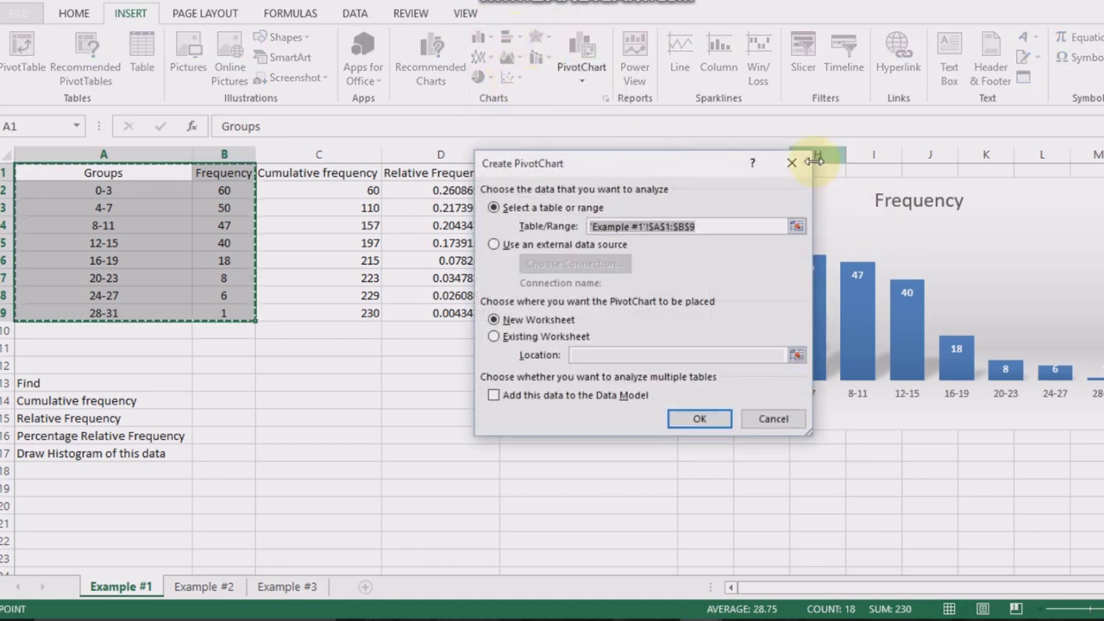
click(792, 162)
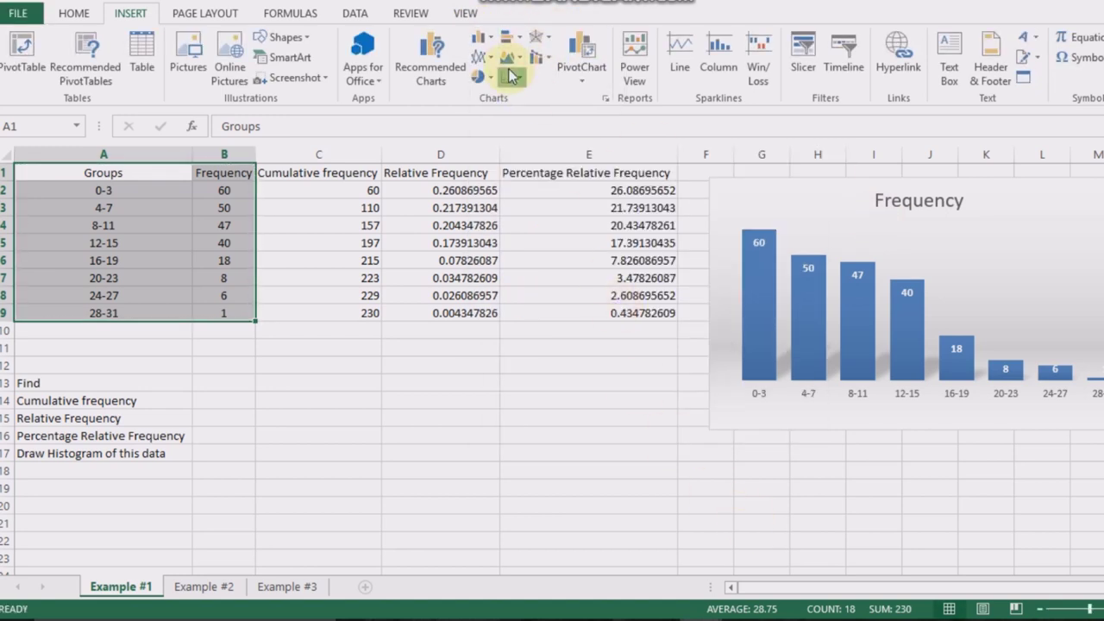
click(509, 71)
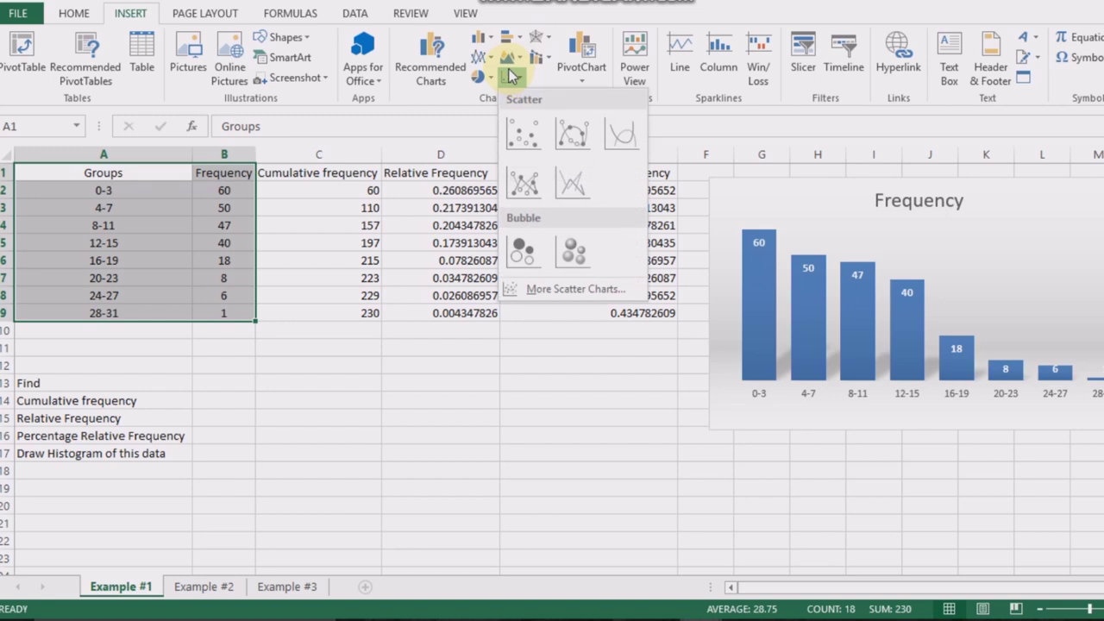
click(425, 57)
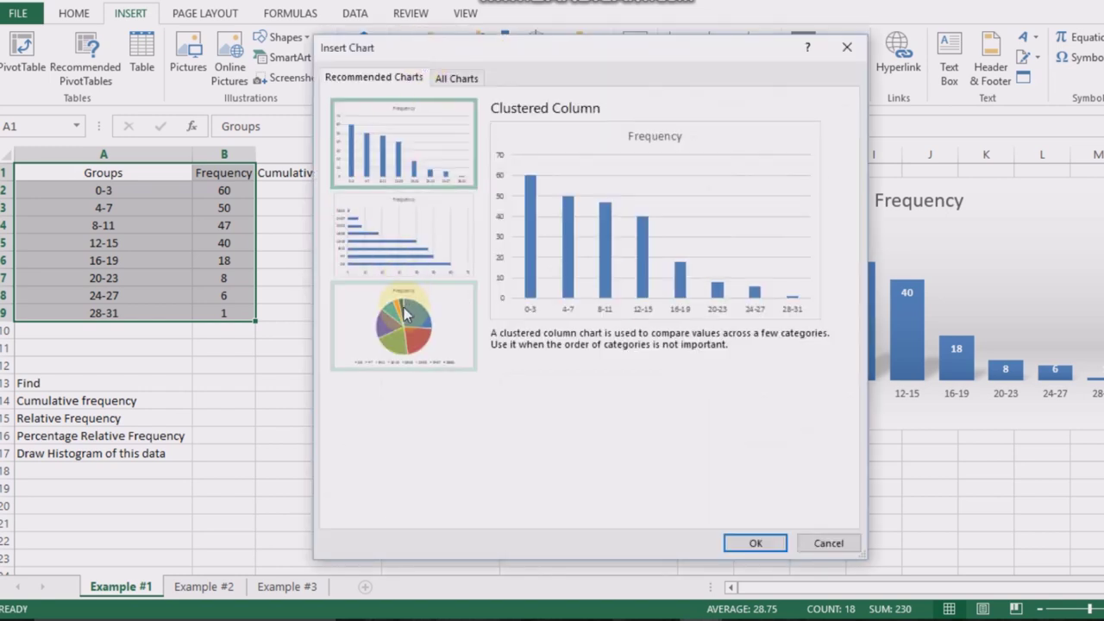
click(405, 315)
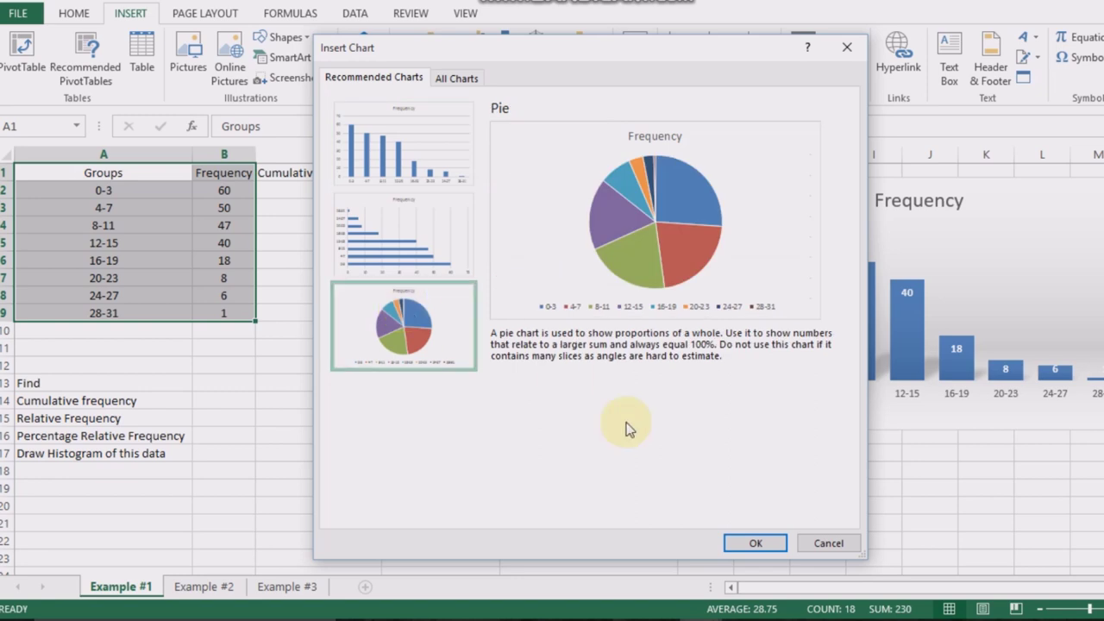
click(750, 543)
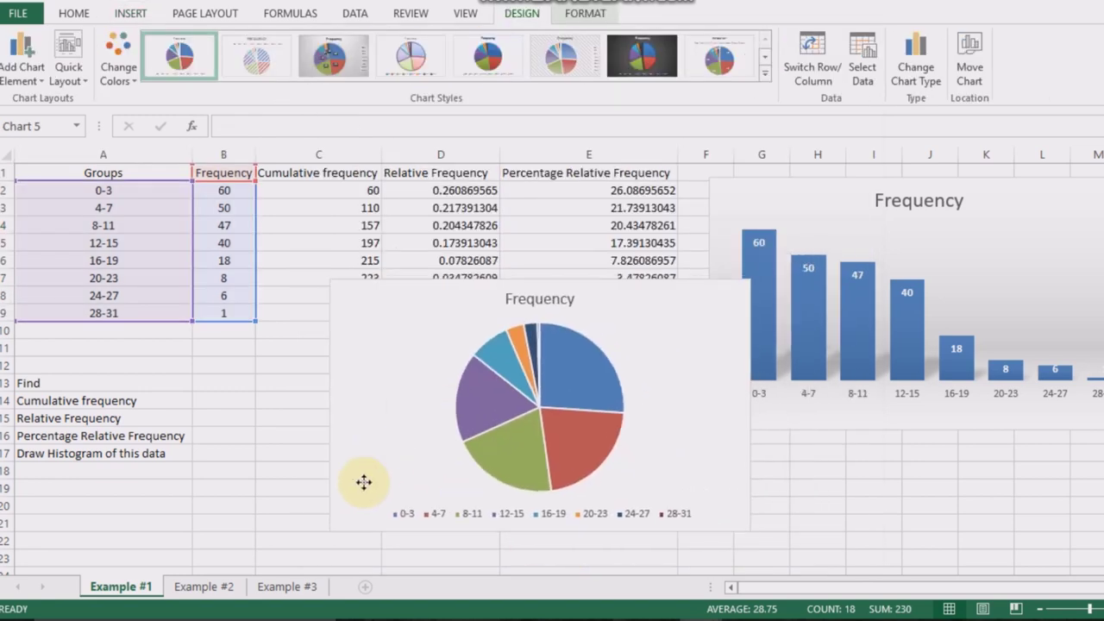
- Move the Frequency pie chart below the frequency table
drag(479, 406, 309, 503)
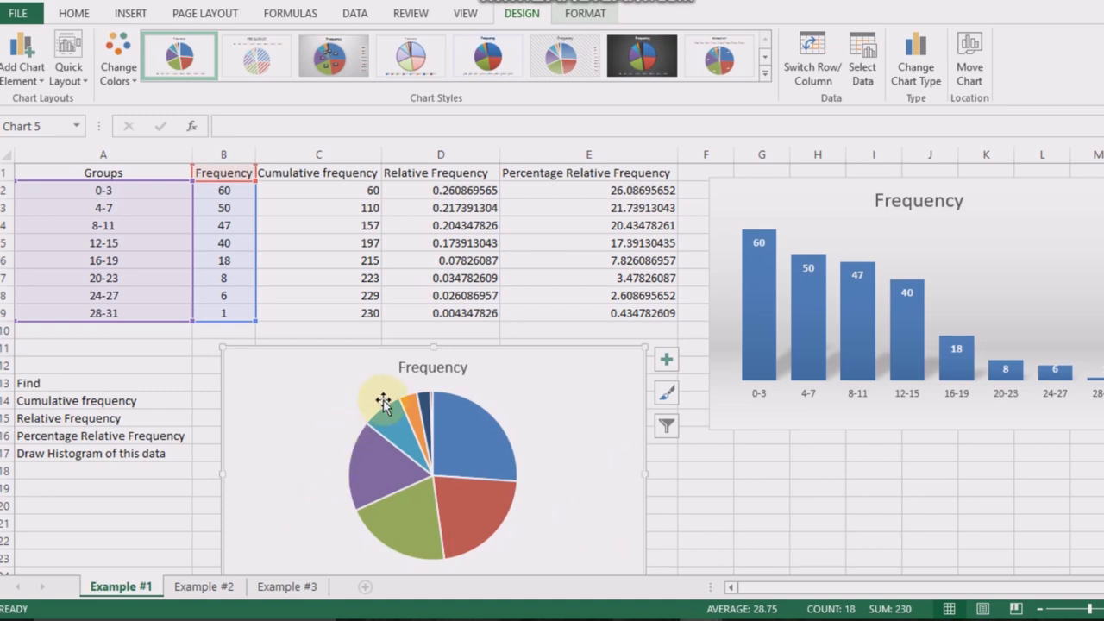
click(131, 15)
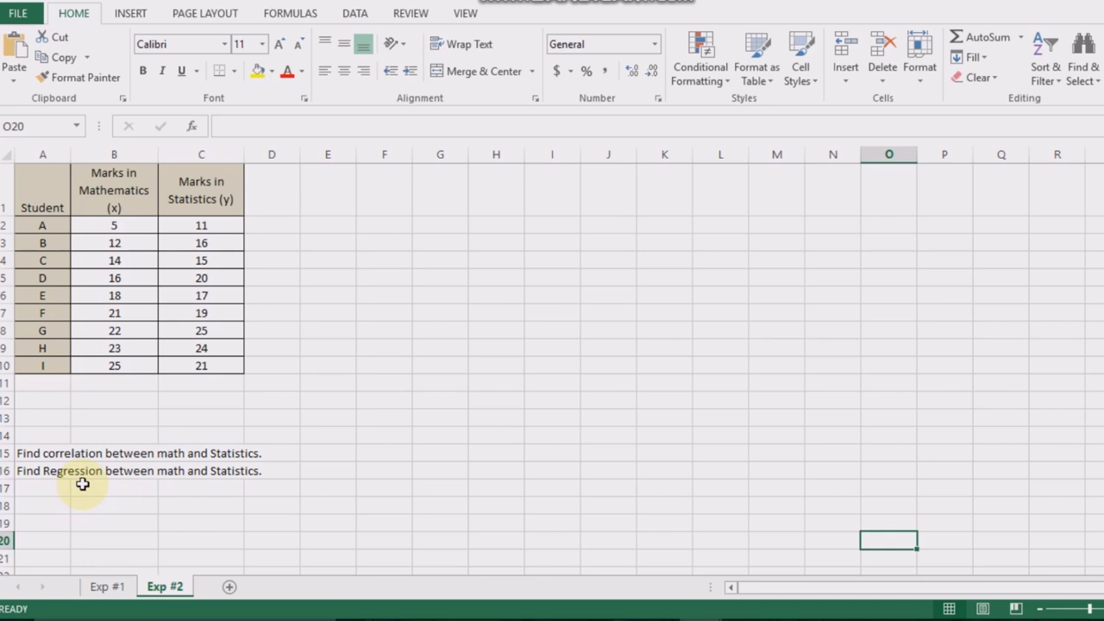
- Run Correlation on $B$1:$C$10 with first-row labels onto a new sheet, then widen column A
click(352, 12)
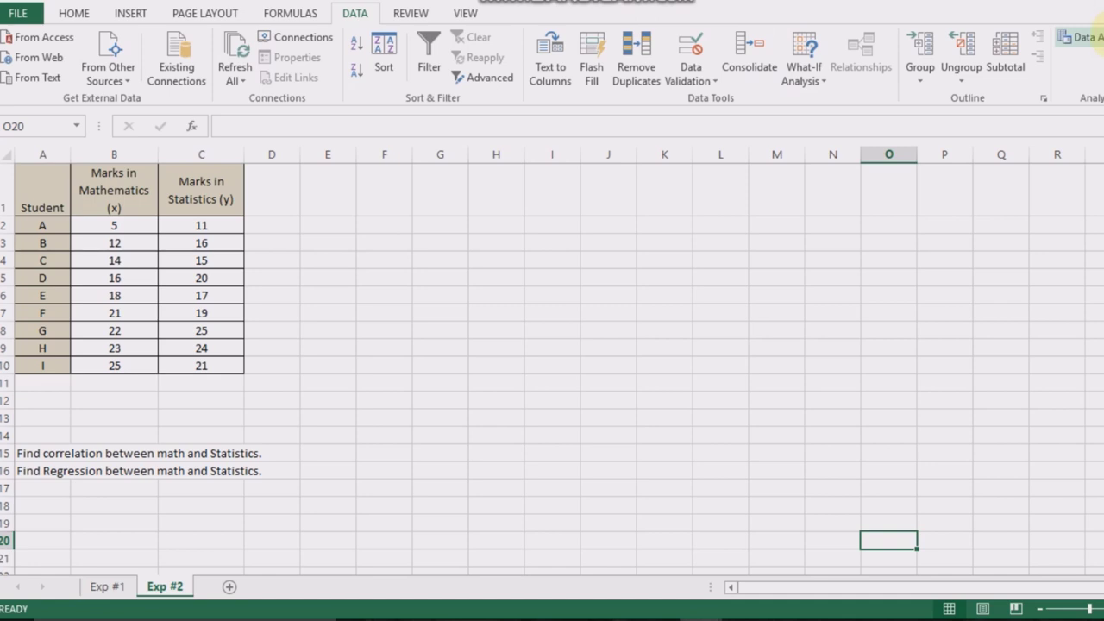
click(1089, 36)
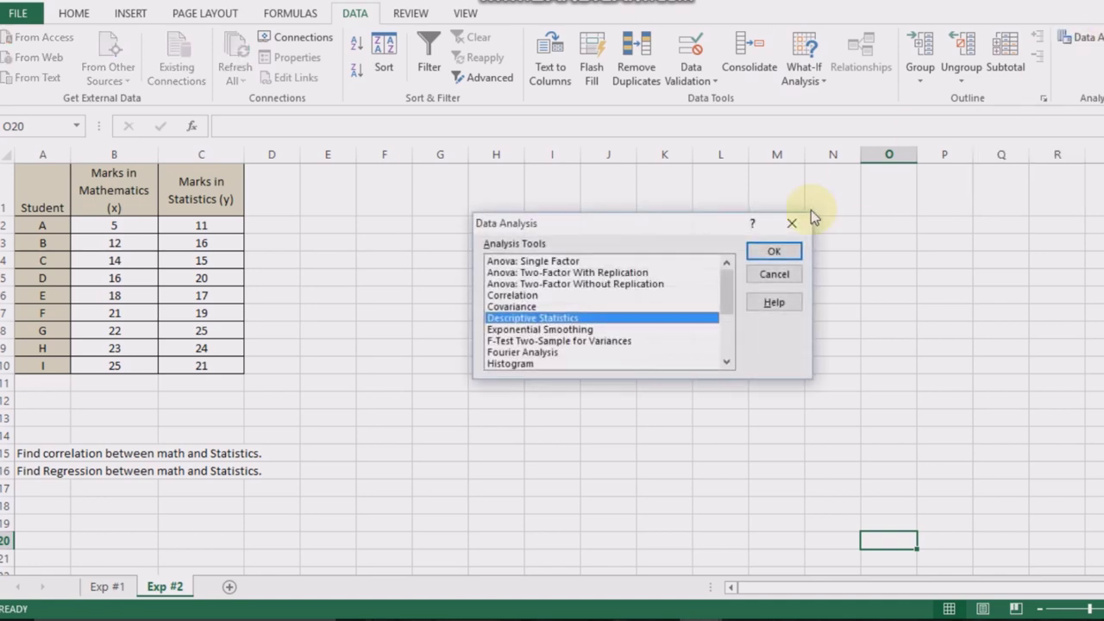
click(515, 297)
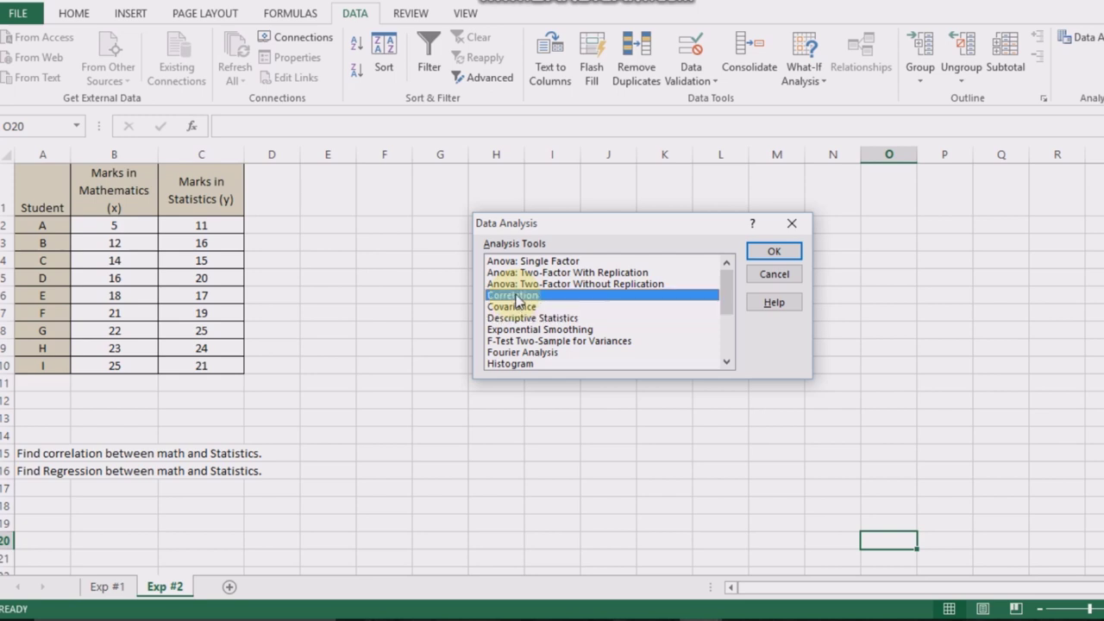
click(758, 252)
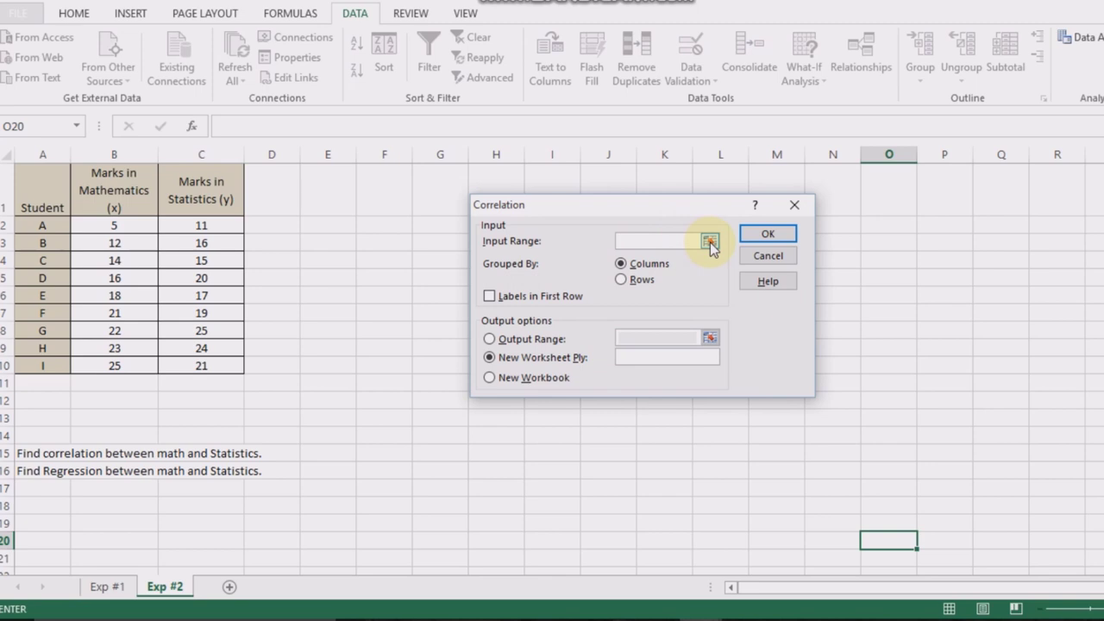
click(710, 243)
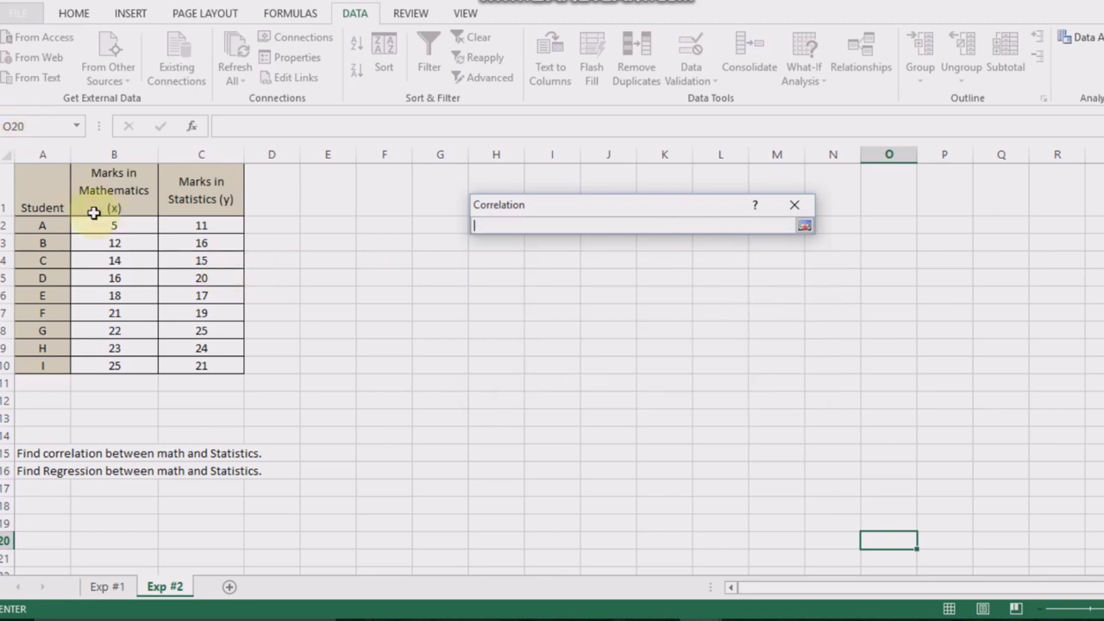
mouse_move(83, 172)
mouse_down()
mouse_move(182, 347)
mouse_move(207, 366)
mouse_up()
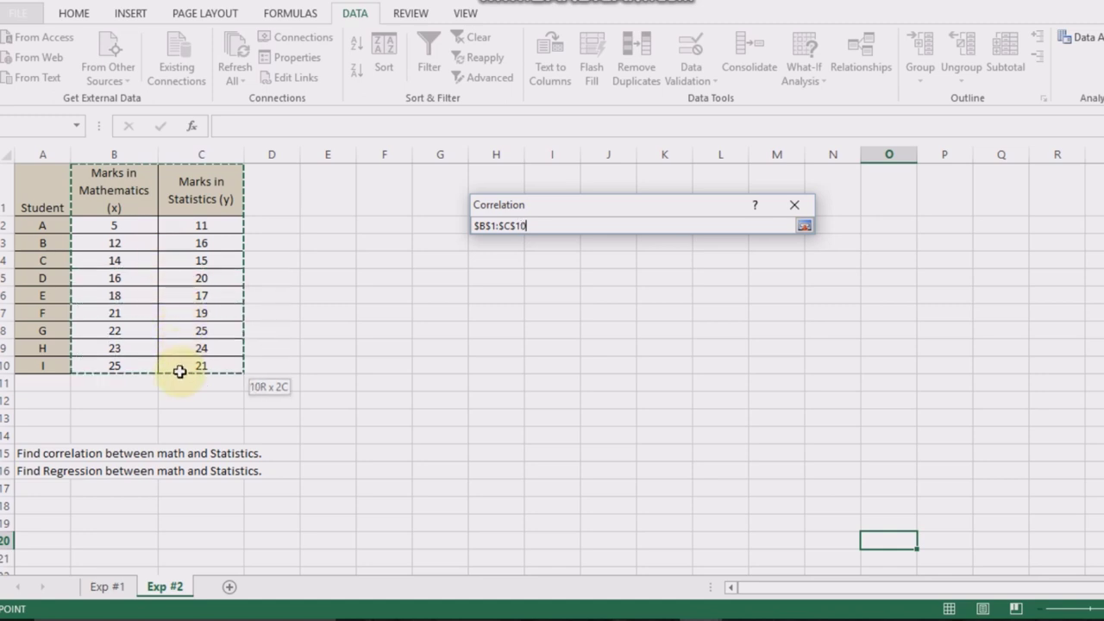
click(804, 227)
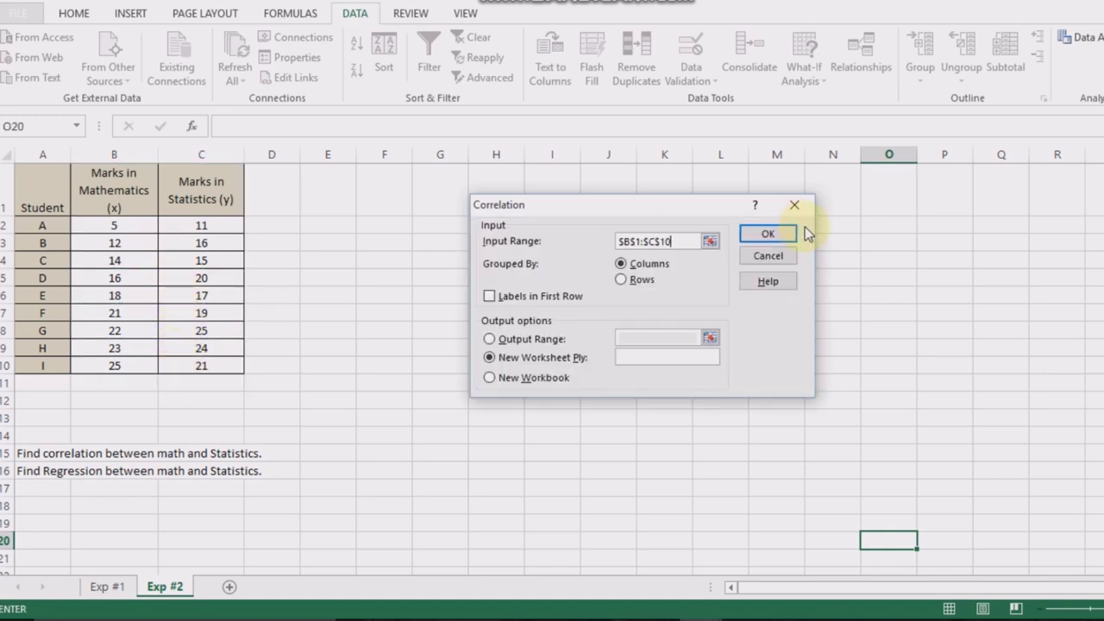
click(490, 298)
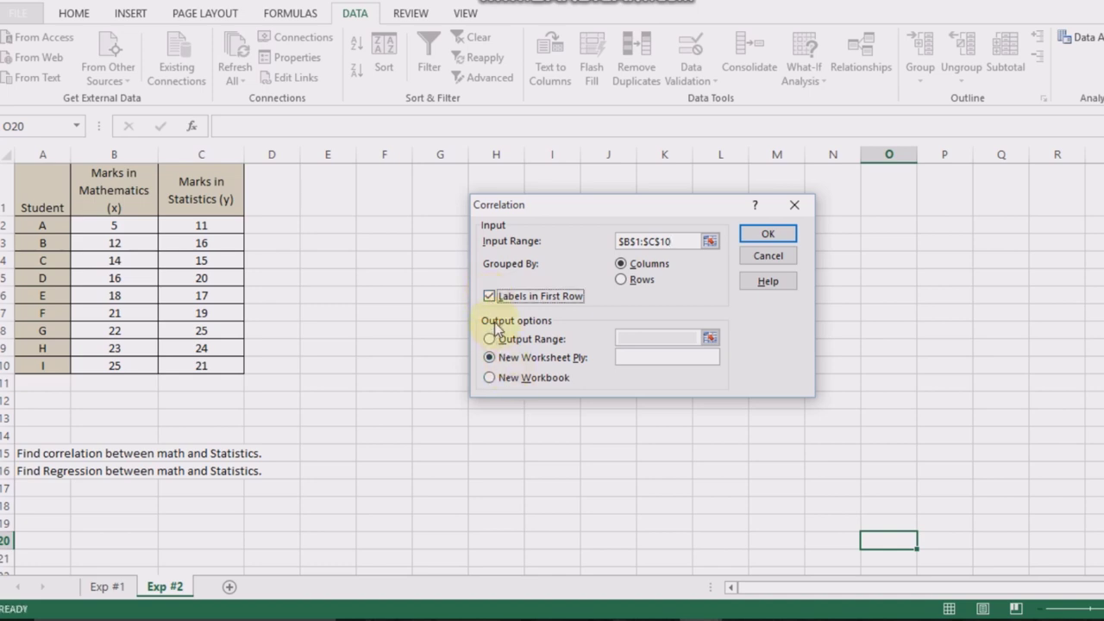
click(769, 235)
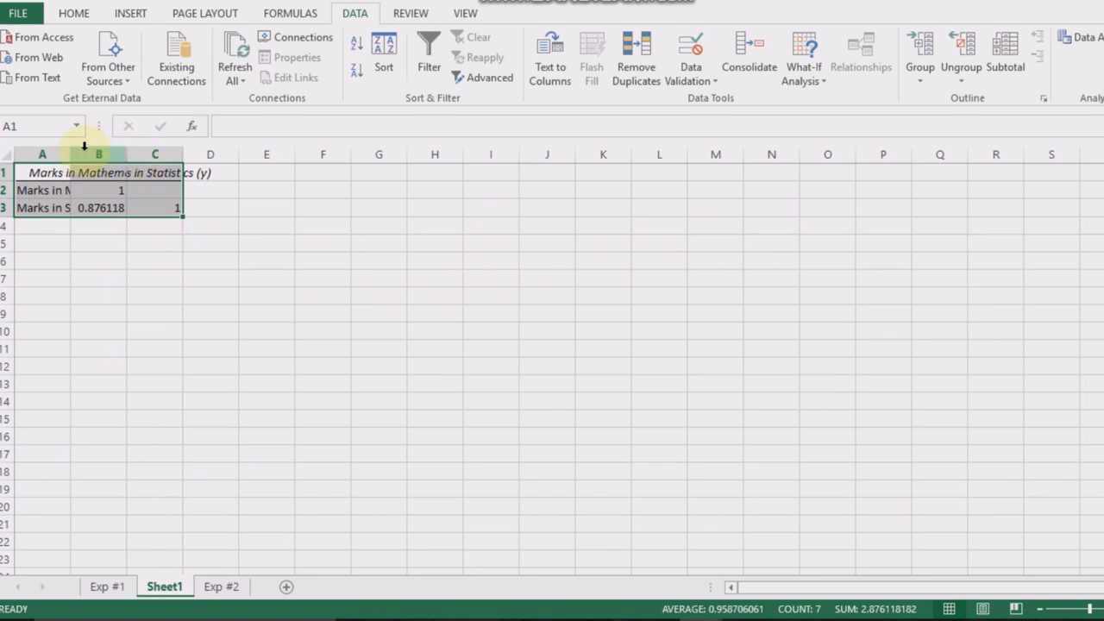
drag(70, 155, 125, 155)
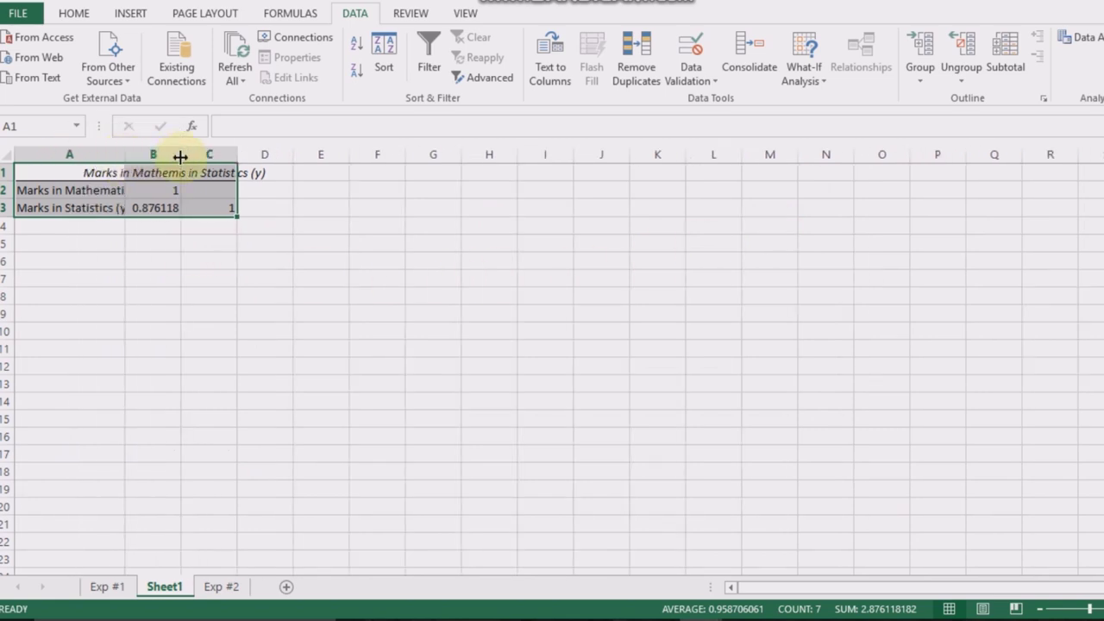
click(207, 155)
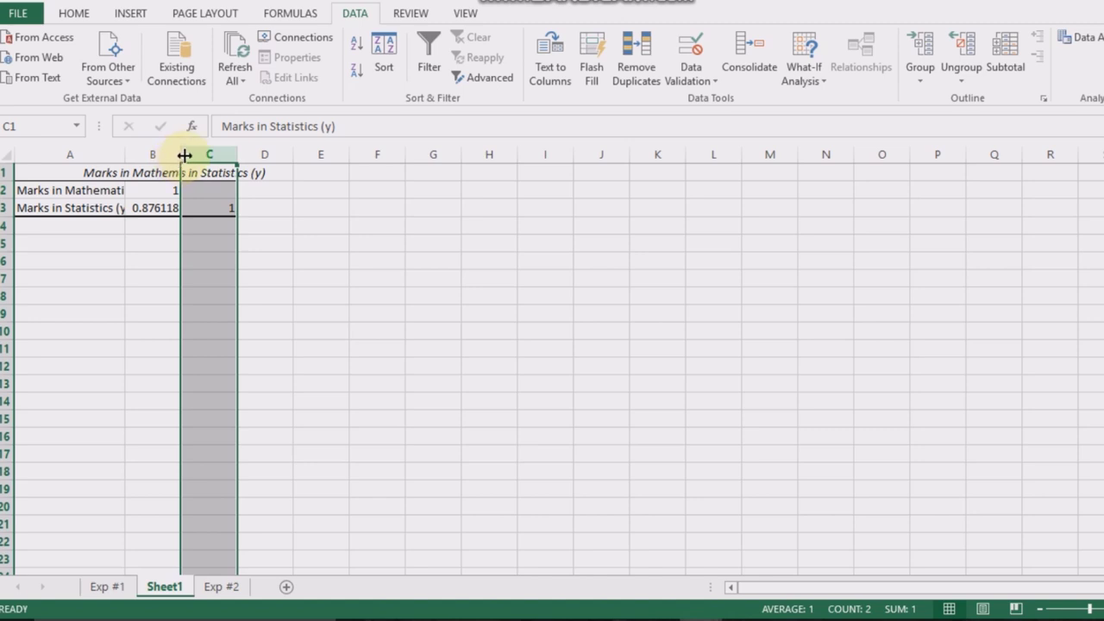
- Widen columns B and C so both marks headings show in full
drag(184, 154, 235, 154)
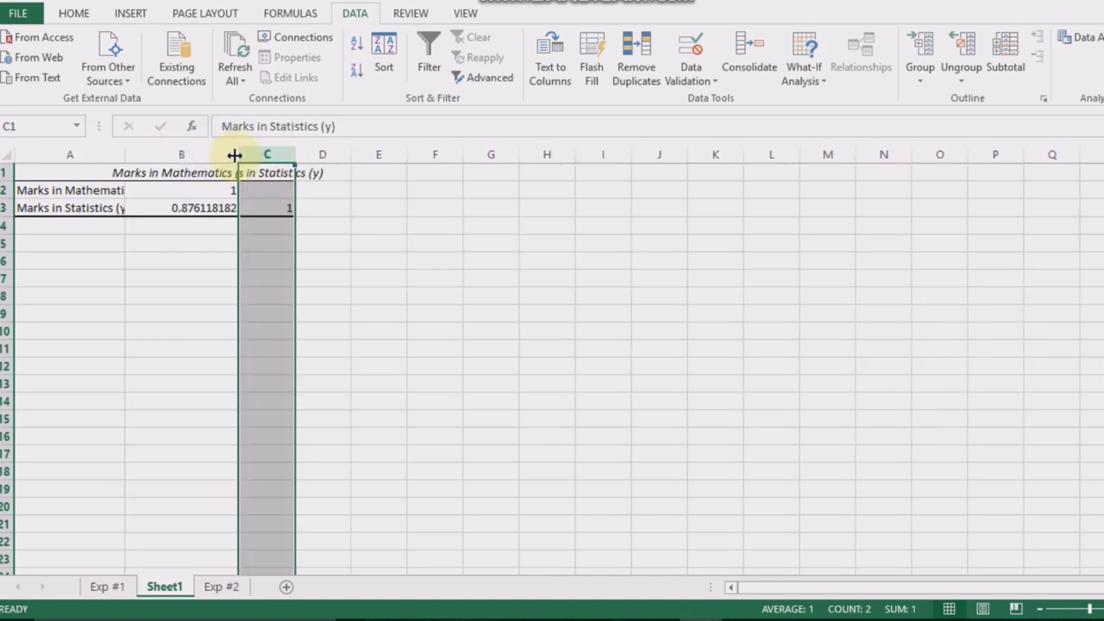
drag(294, 154, 343, 154)
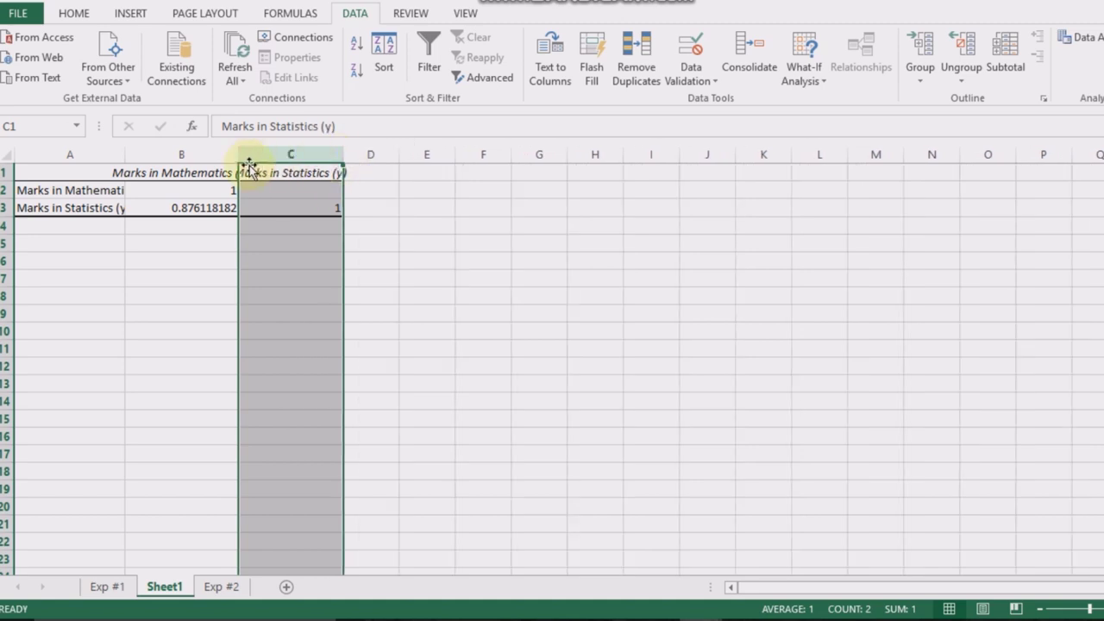
drag(240, 159, 272, 155)
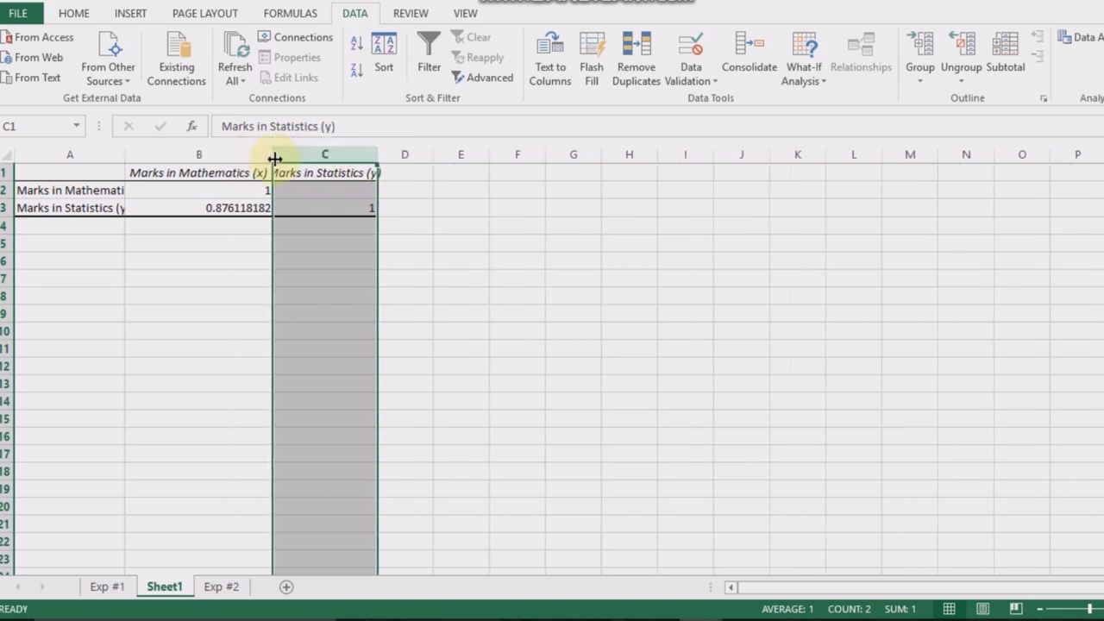
drag(373, 154, 423, 159)
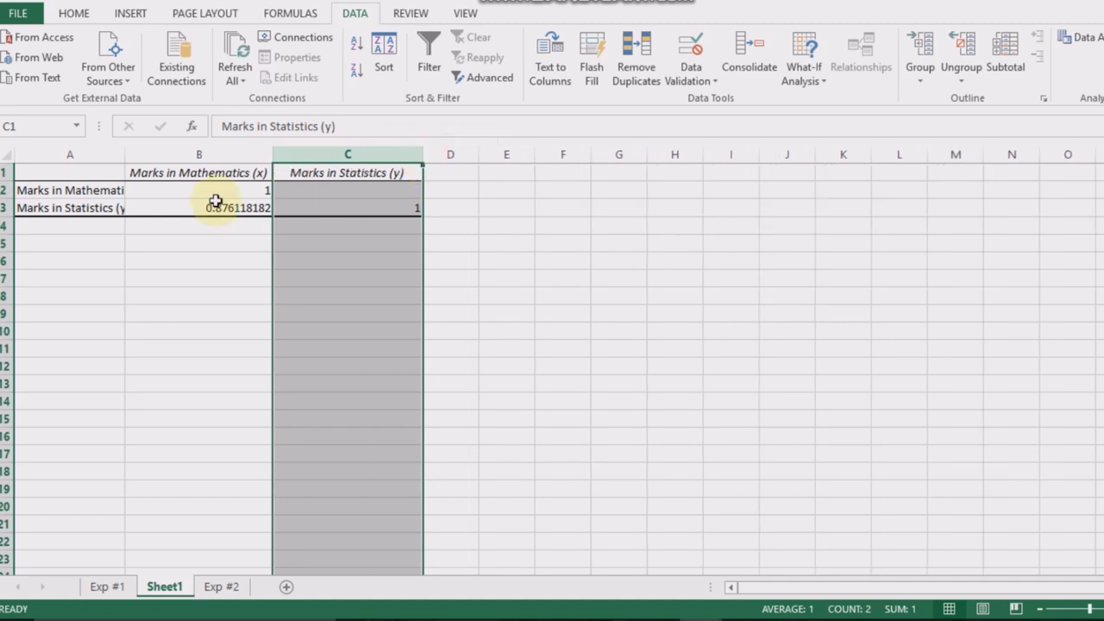
- Fill the correlation coefficient 0.876118182 in B3 yellow
click(185, 210)
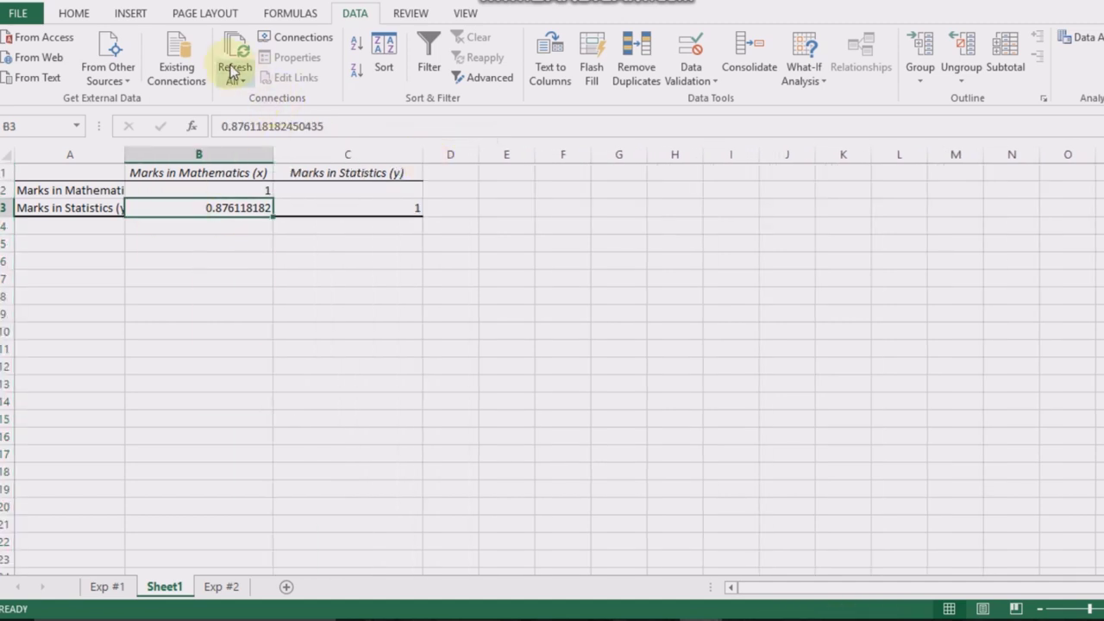
click(76, 12)
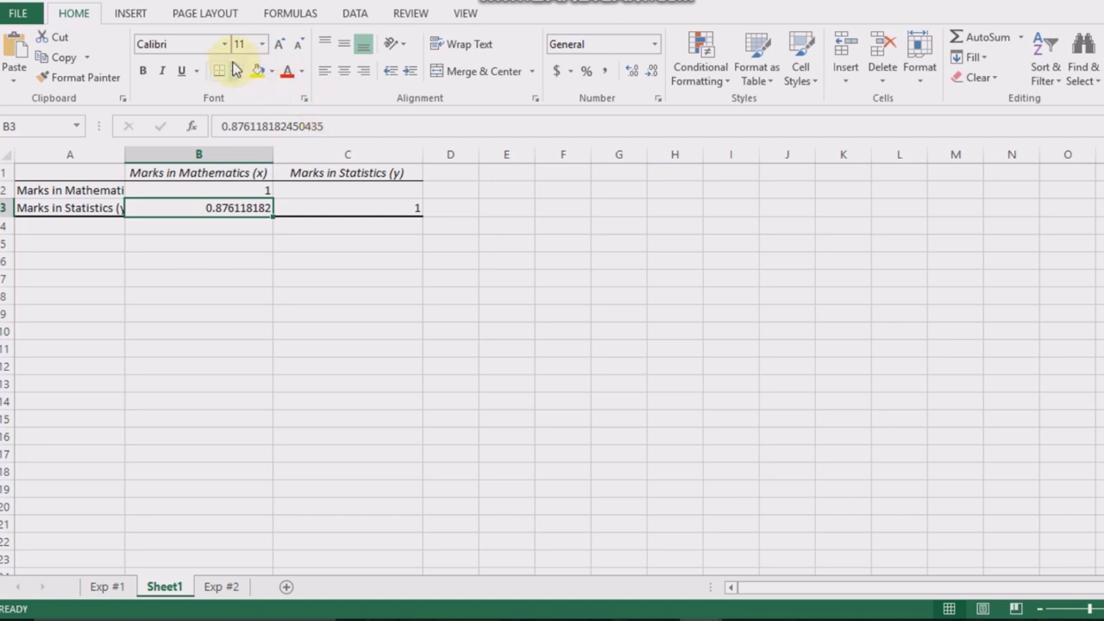
click(272, 76)
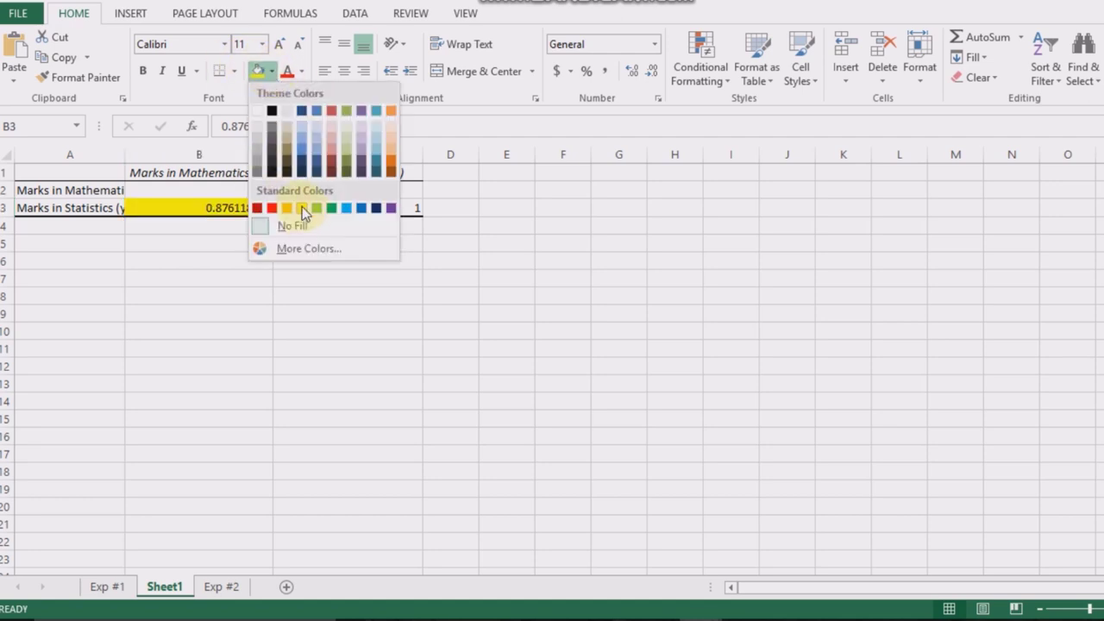
click(302, 209)
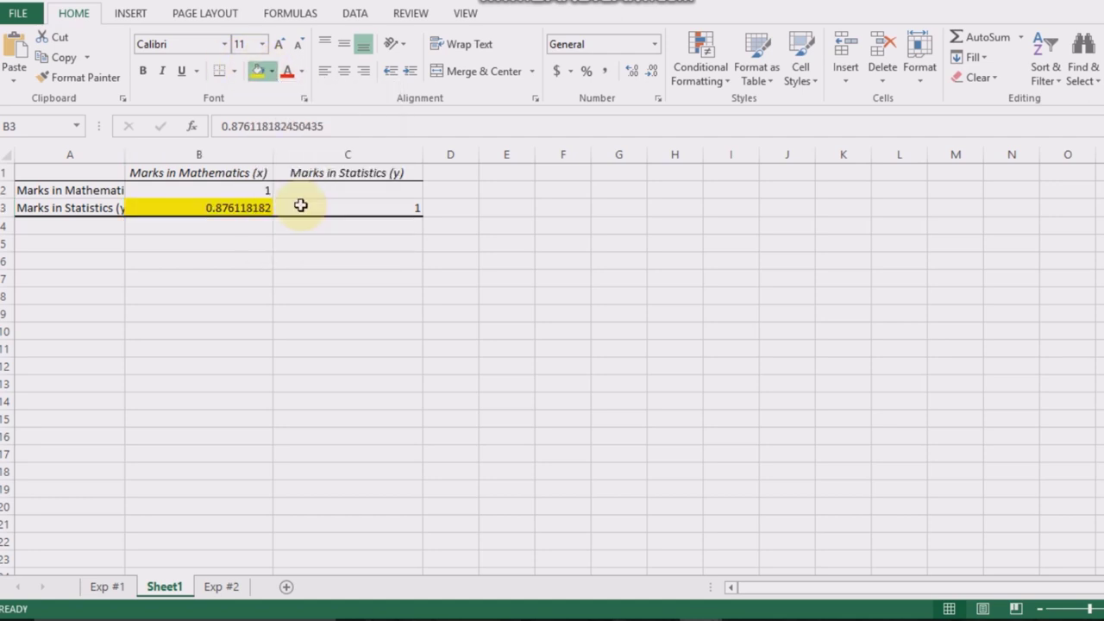
- On the Exp #2 marks sheet, pick Regression from the Data Analysis tools list
click(119, 589)
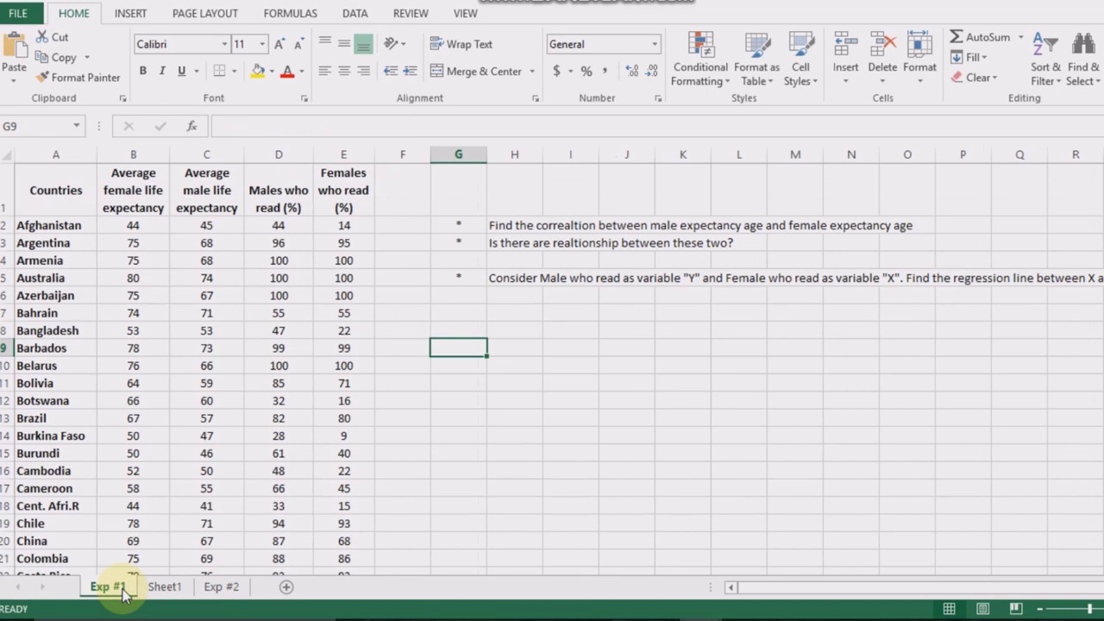
click(226, 587)
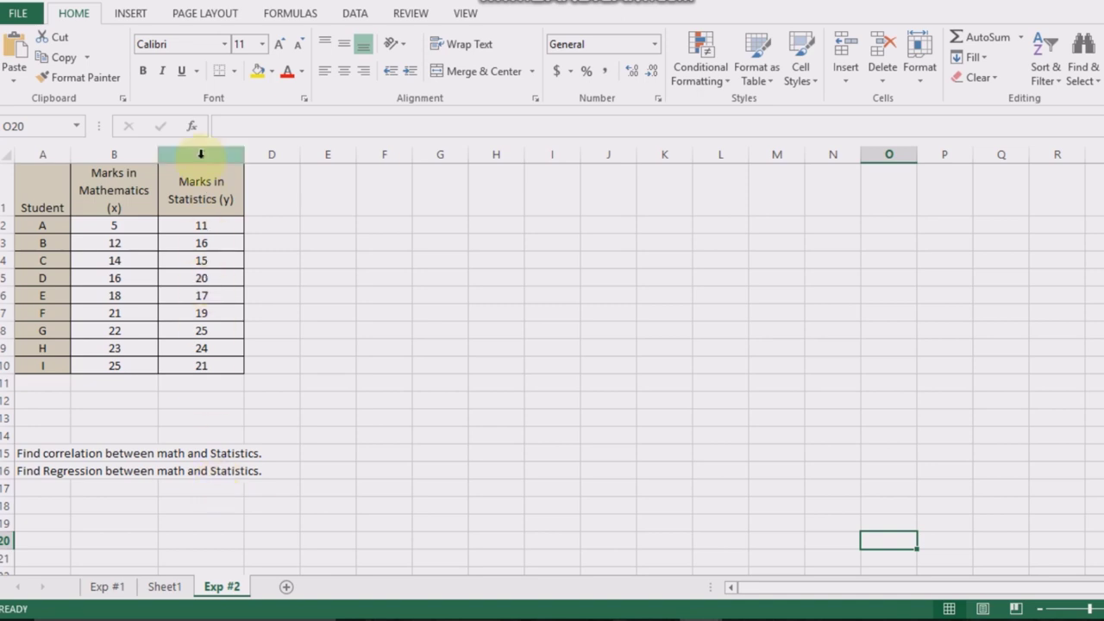
click(127, 15)
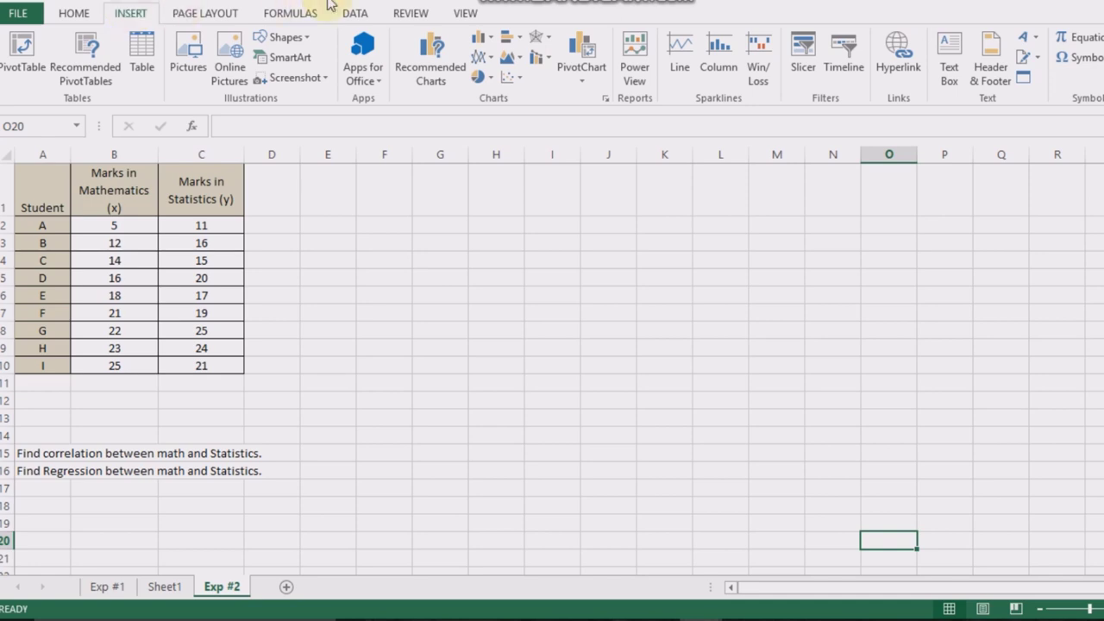
click(351, 13)
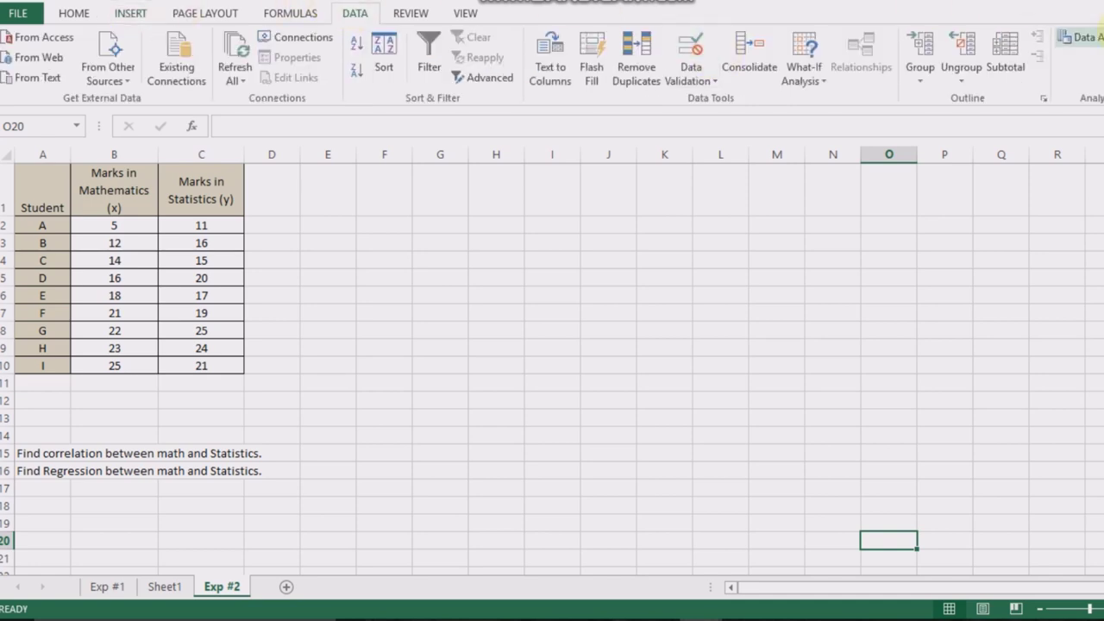
click(1083, 37)
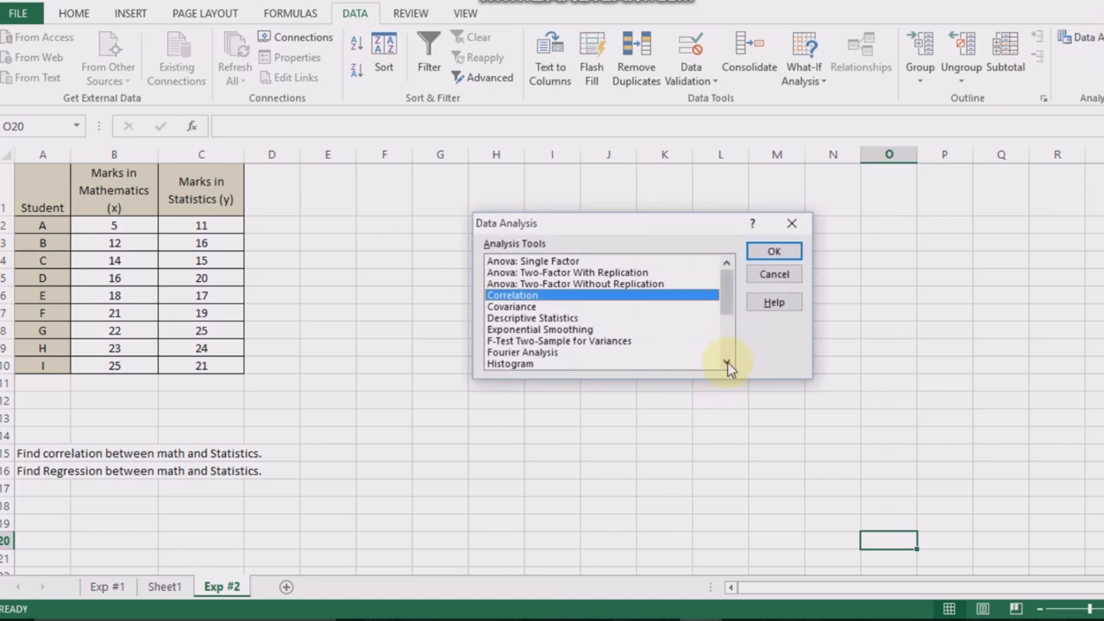
click(727, 364)
click(727, 364)
click(727, 364)
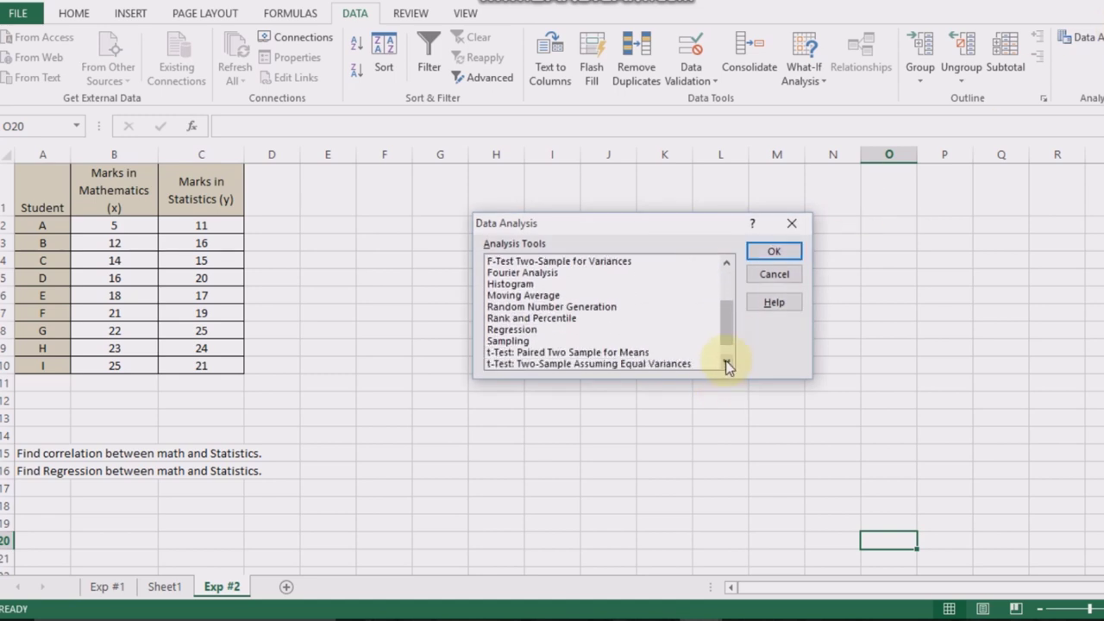
click(727, 365)
click(727, 364)
click(530, 308)
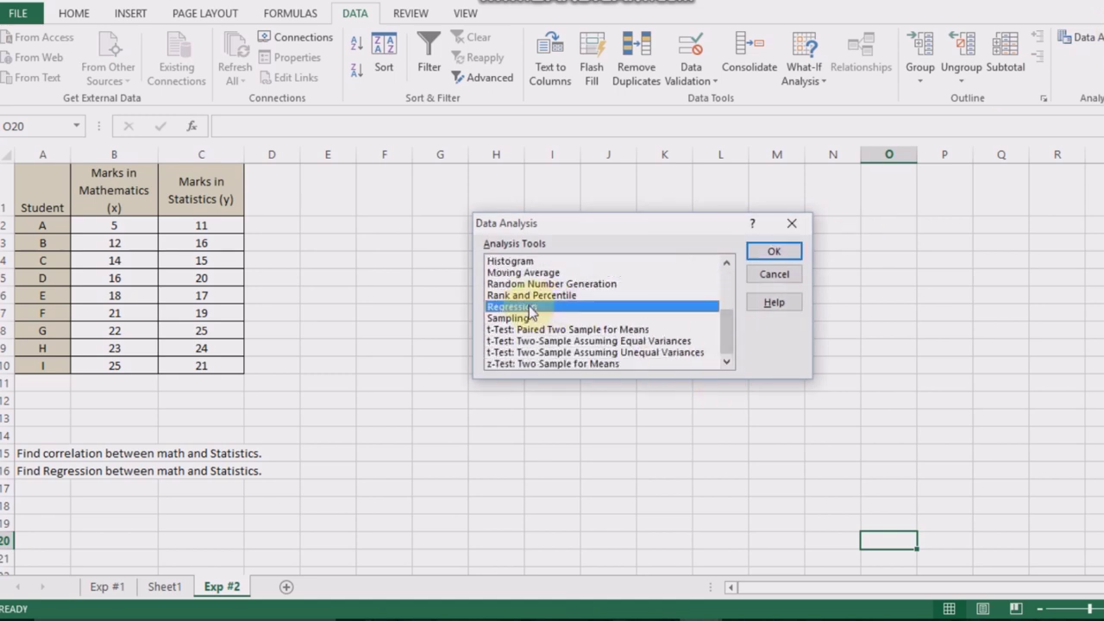
- Set the regression Y range to C1:C10 and the X range to B1:B10
click(778, 251)
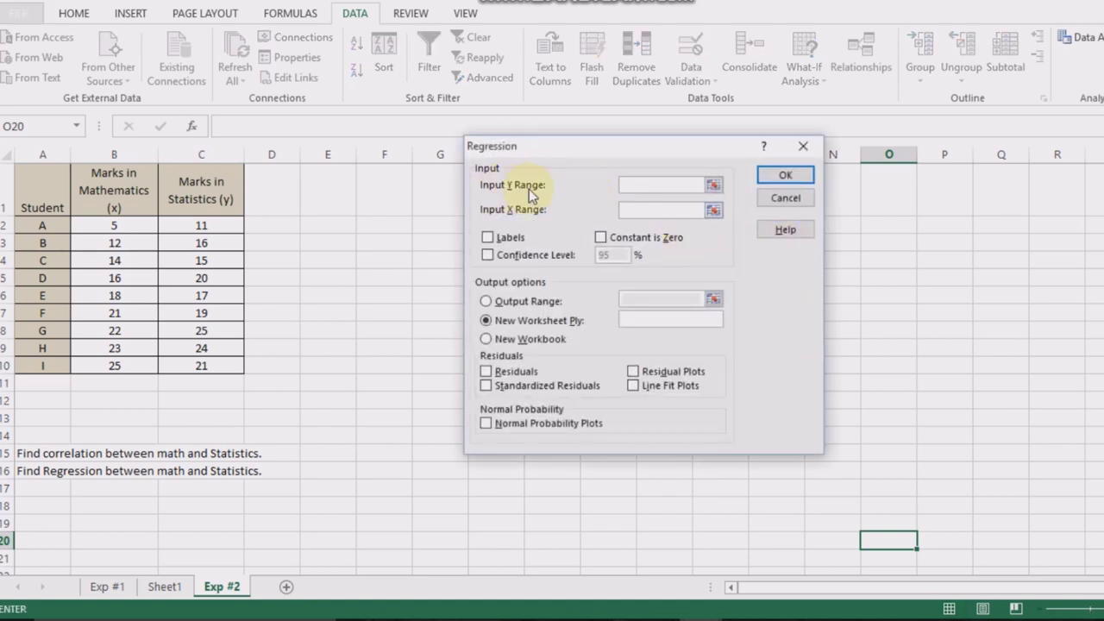
click(713, 185)
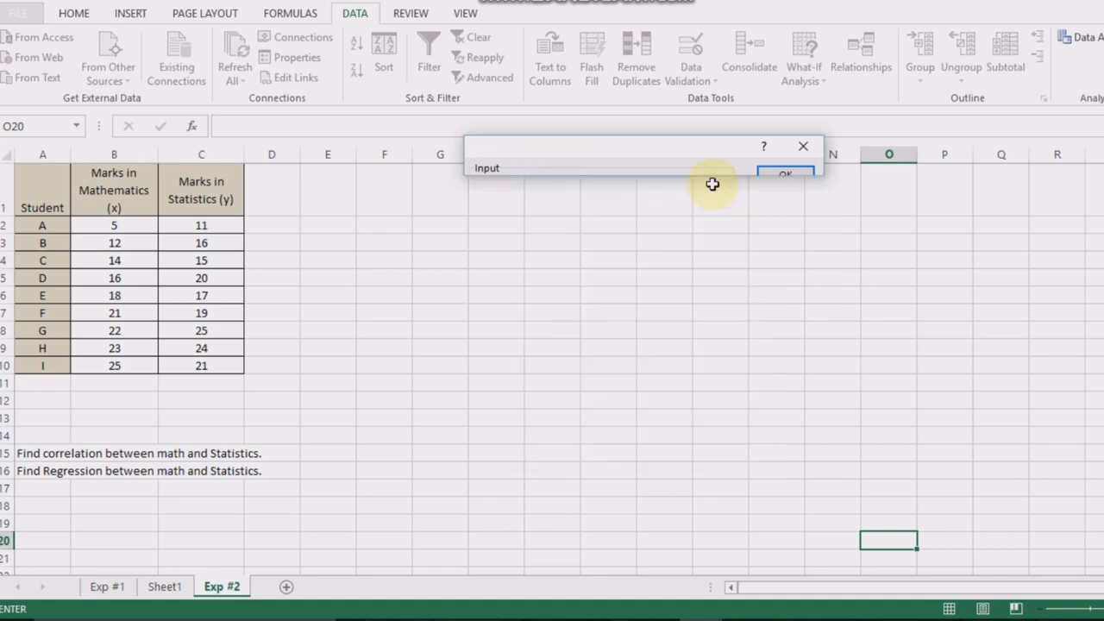
mouse_move(172, 173)
mouse_down()
mouse_move(204, 245)
mouse_move(210, 364)
mouse_up()
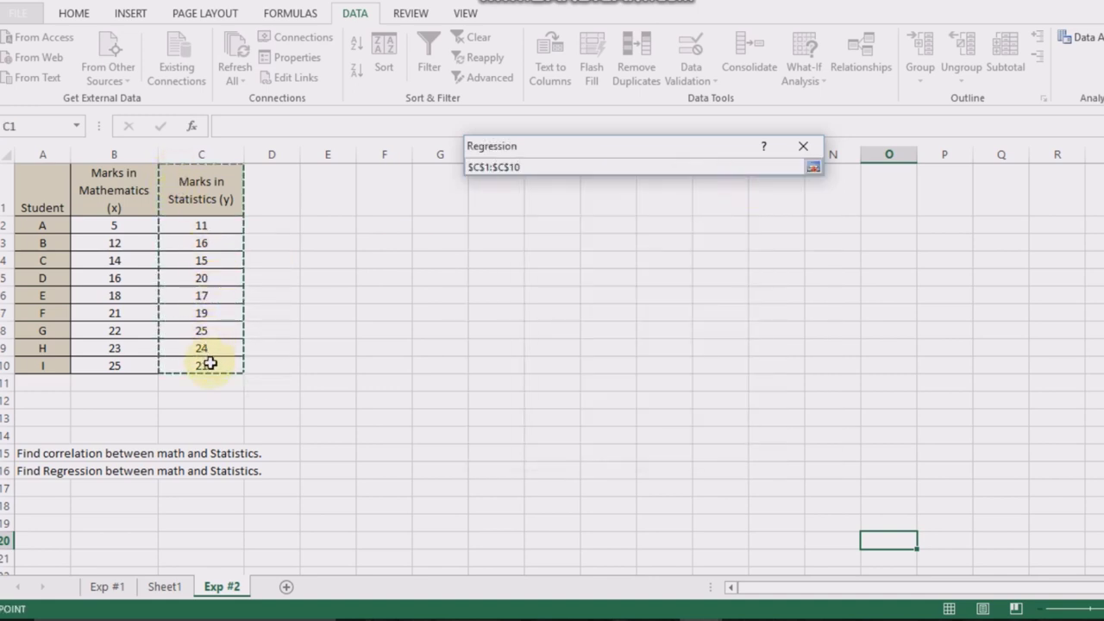
click(813, 166)
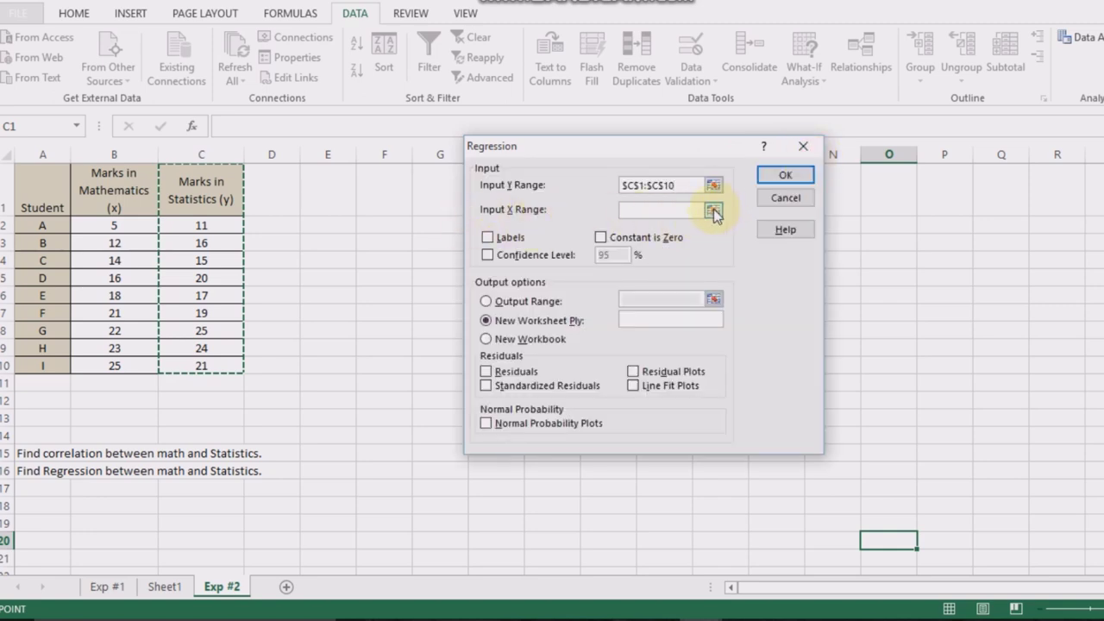
click(713, 211)
click(79, 175)
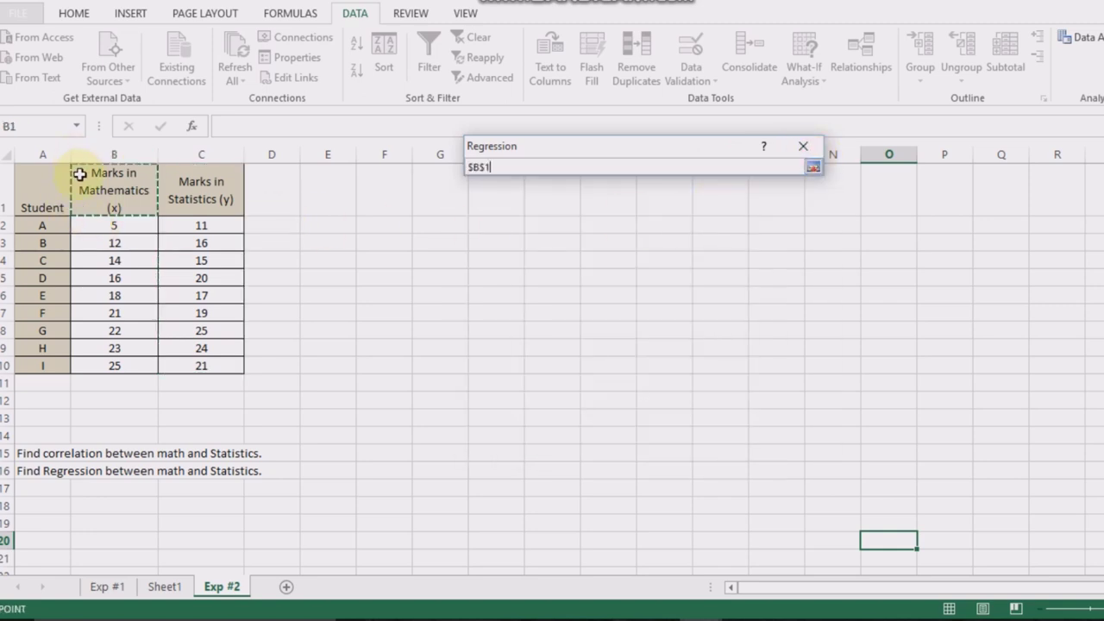
drag(80, 175, 112, 363)
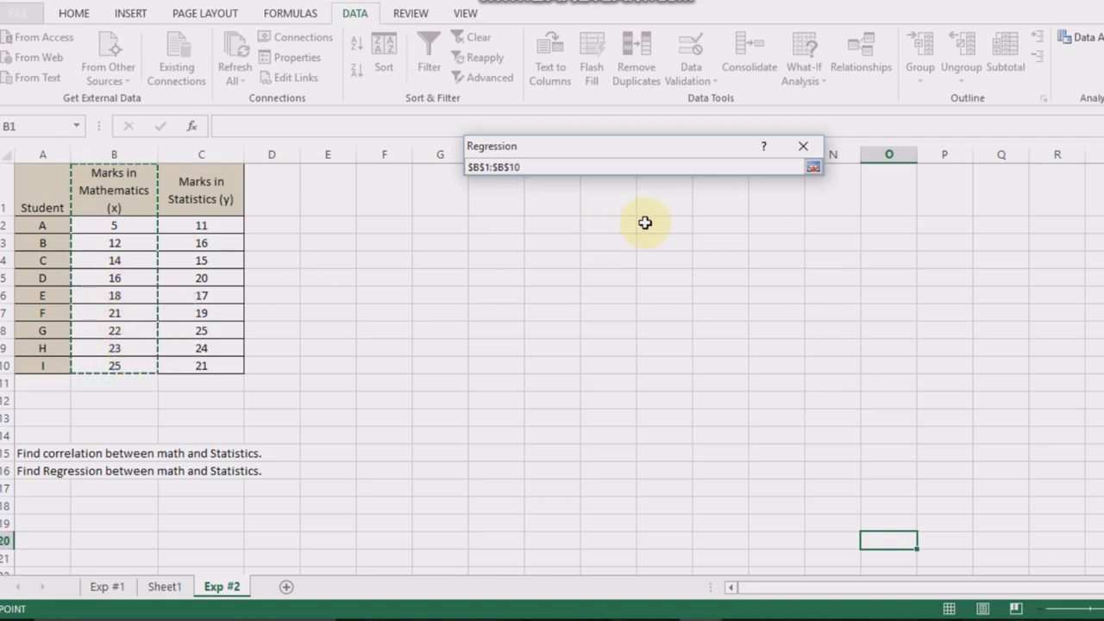
click(813, 166)
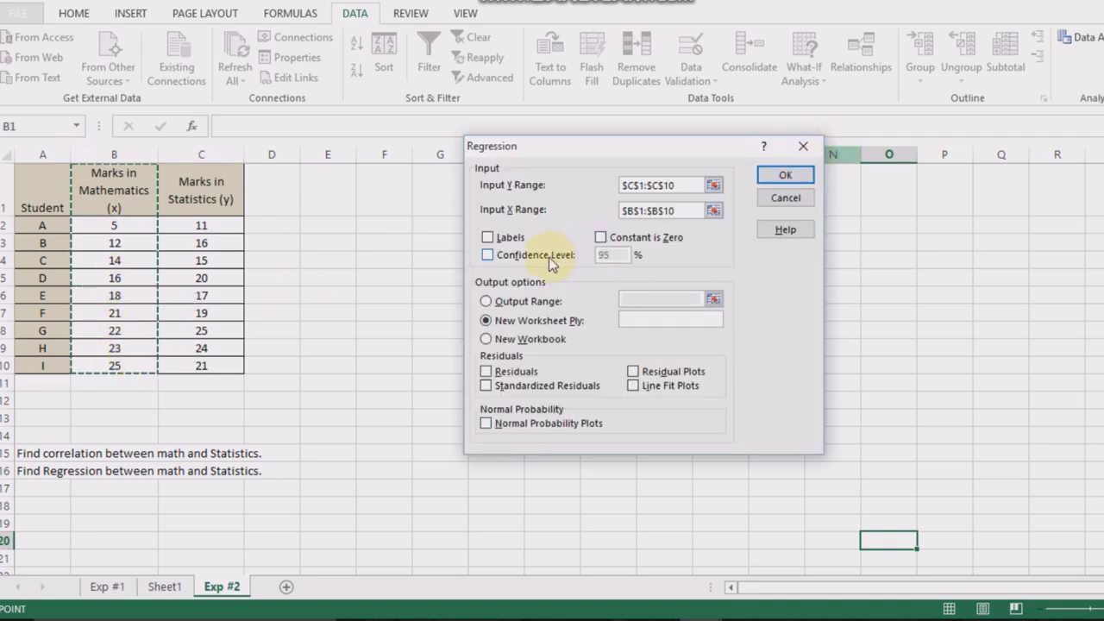
- Enable Labels, 95% confidence, residuals, standardized residuals, residual, line fit and normal probability plots
click(488, 238)
click(488, 238)
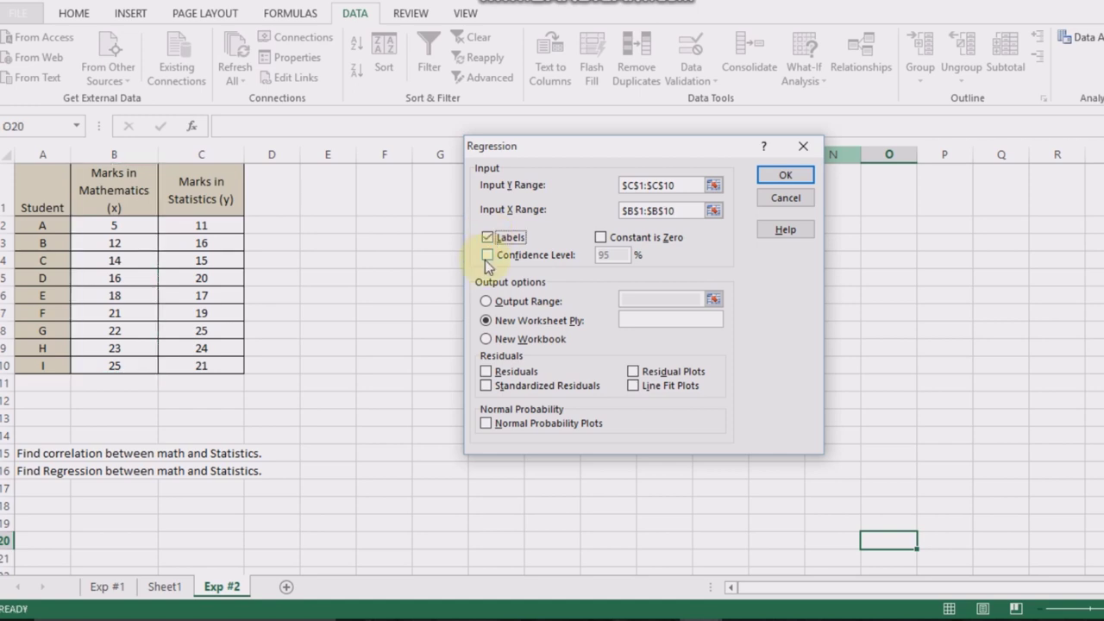
click(486, 255)
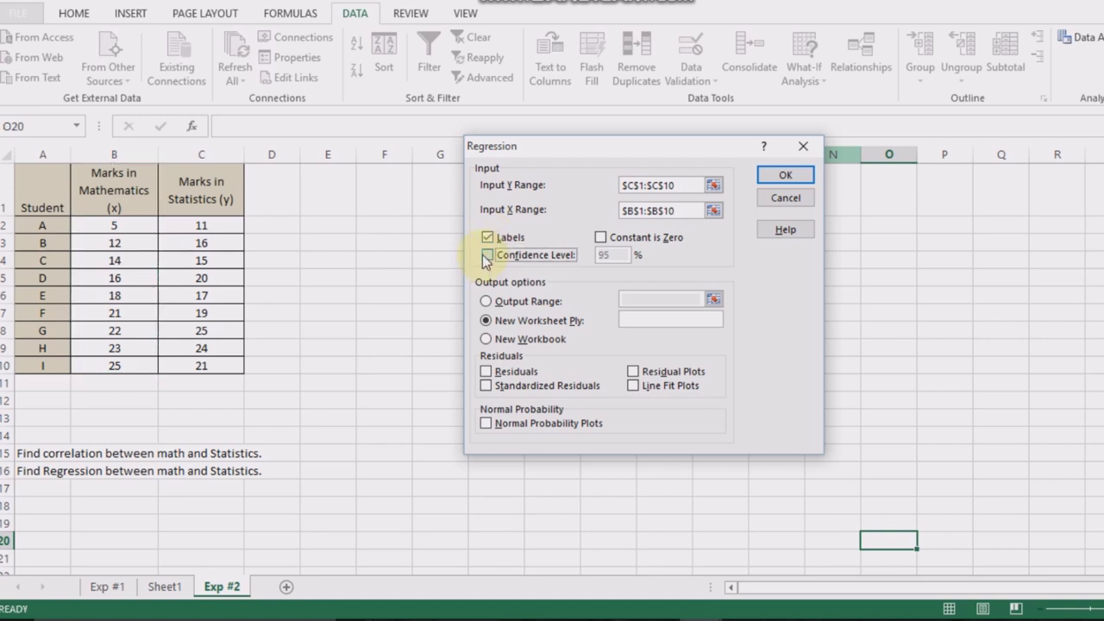
click(486, 372)
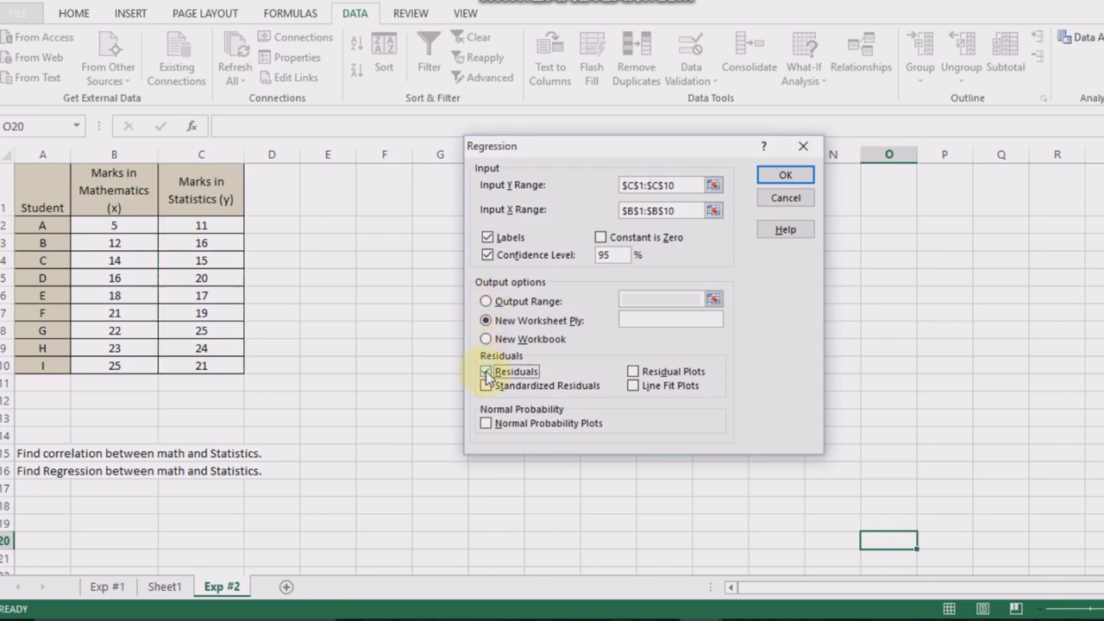
click(633, 372)
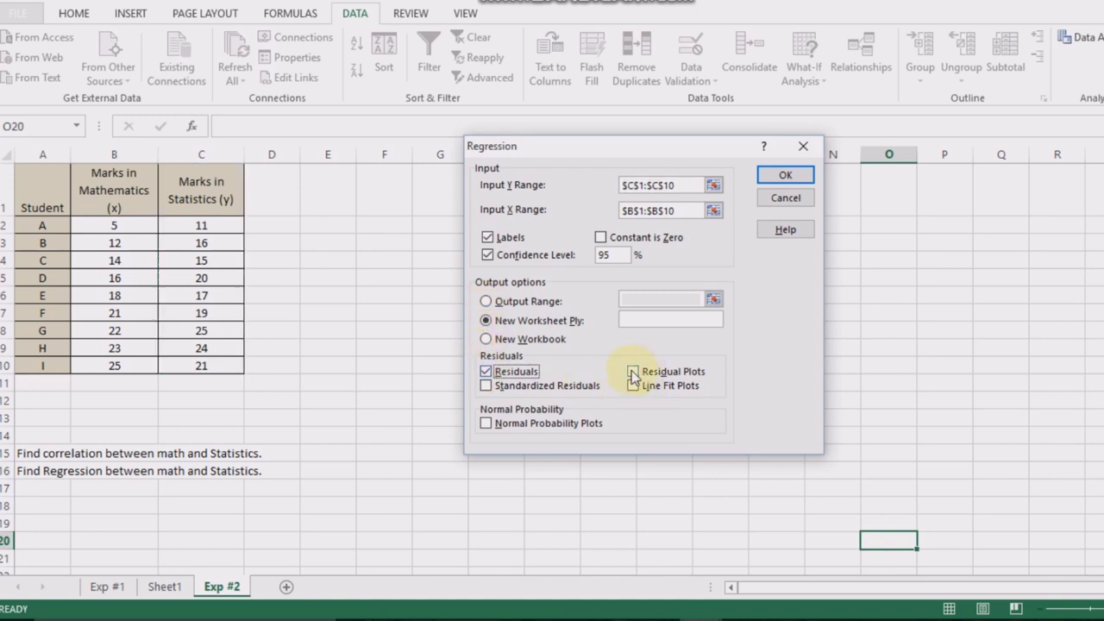
click(485, 386)
click(634, 387)
click(486, 424)
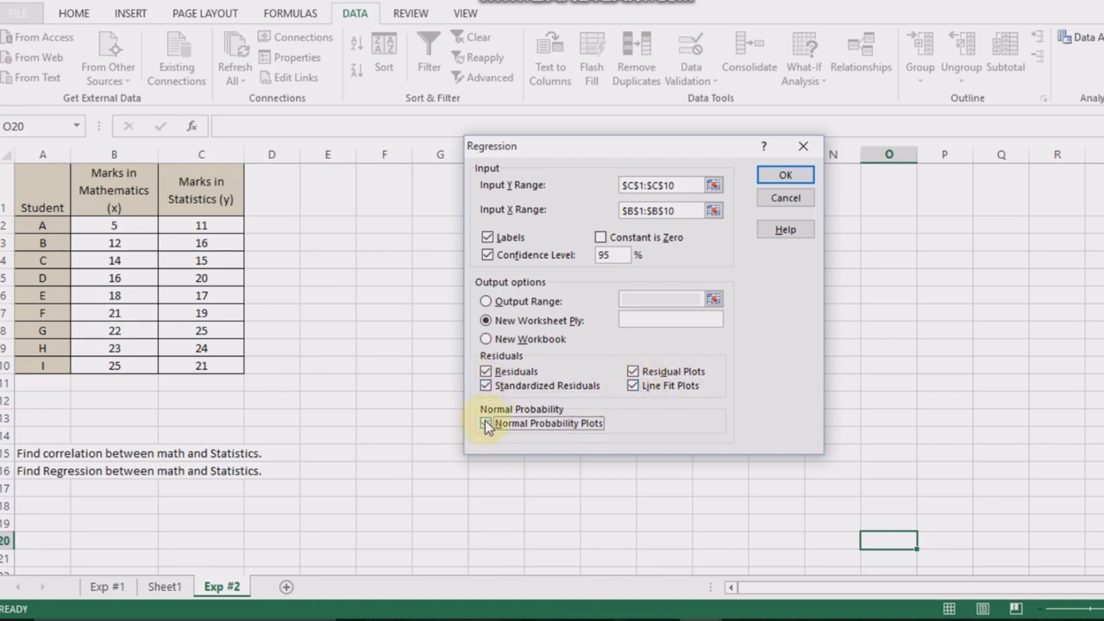
- Generate the regression output on a new sheet and fill intercept 7.995833 in B17 yellow
click(792, 175)
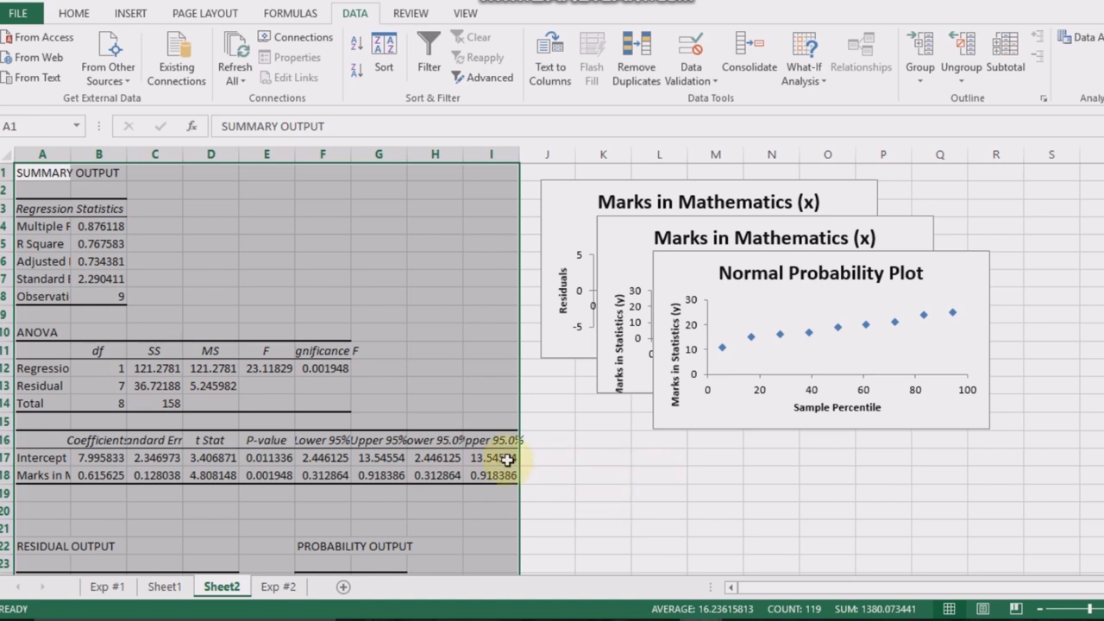
click(605, 489)
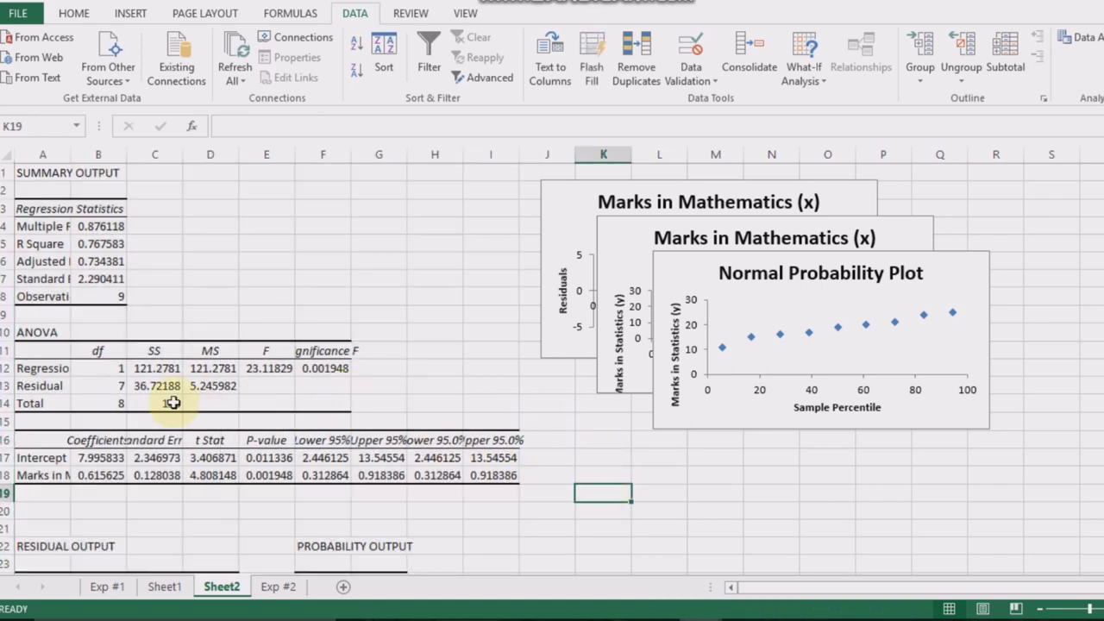
click(95, 457)
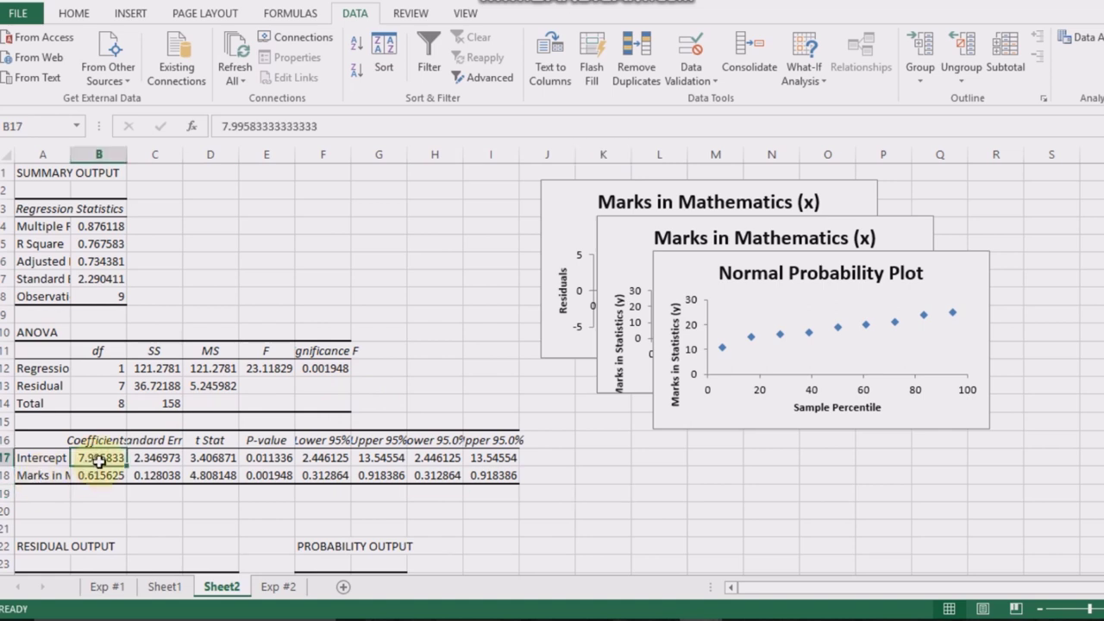
click(71, 13)
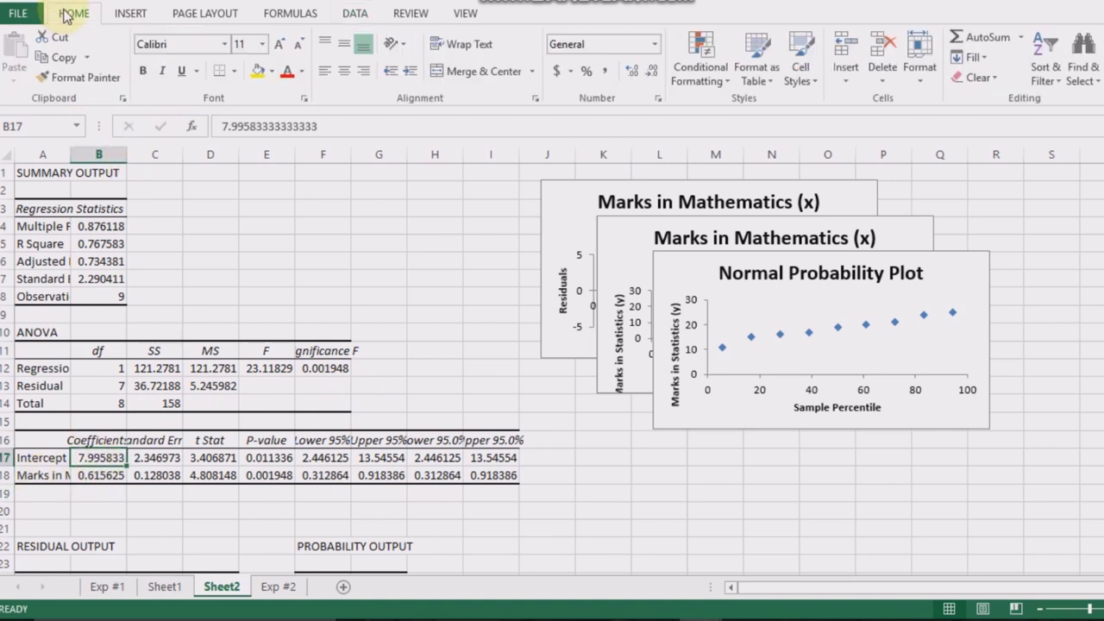
click(271, 71)
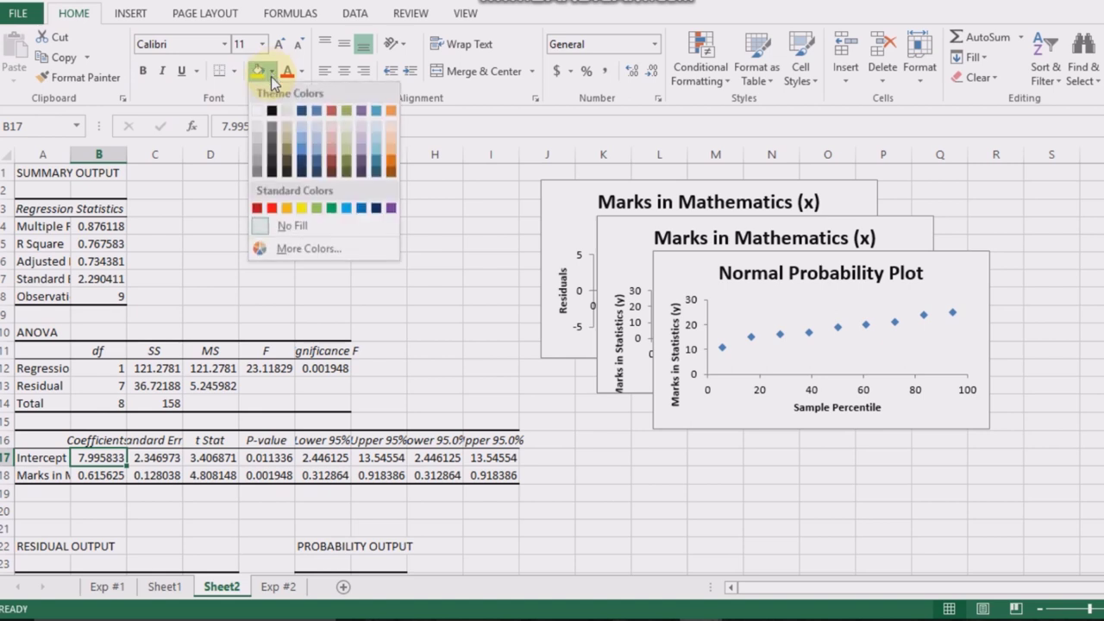
click(299, 208)
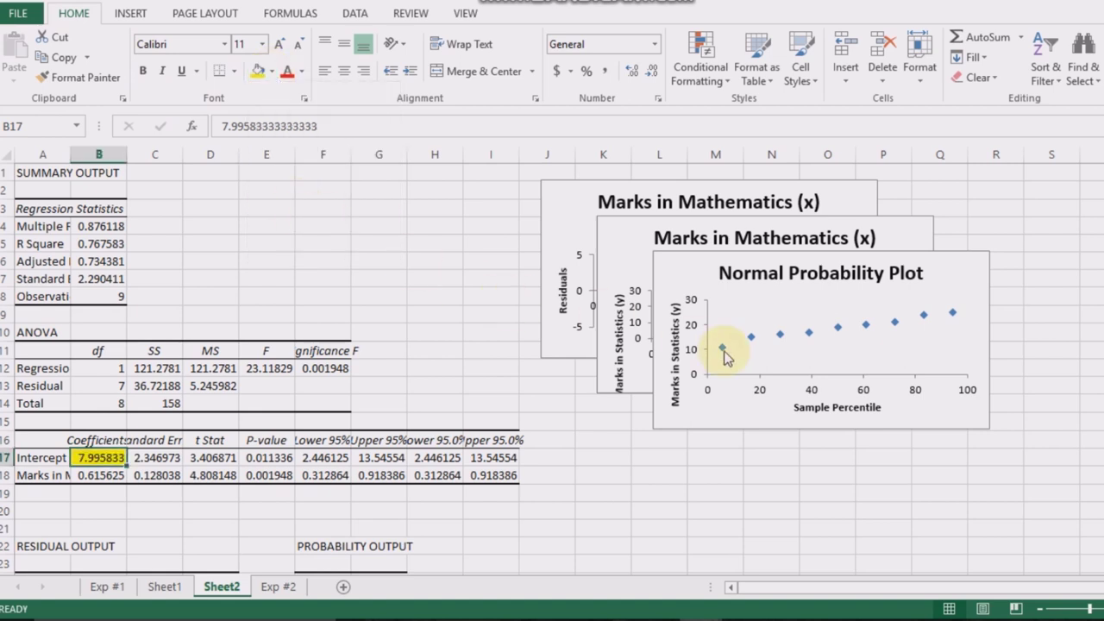
- Move the Normal Probability Plot upper left, Line Fit Plot lower right, Residual Plot upper right
mouse_move(751, 308)
mouse_down()
mouse_move(603, 255)
mouse_move(764, 303)
mouse_up()
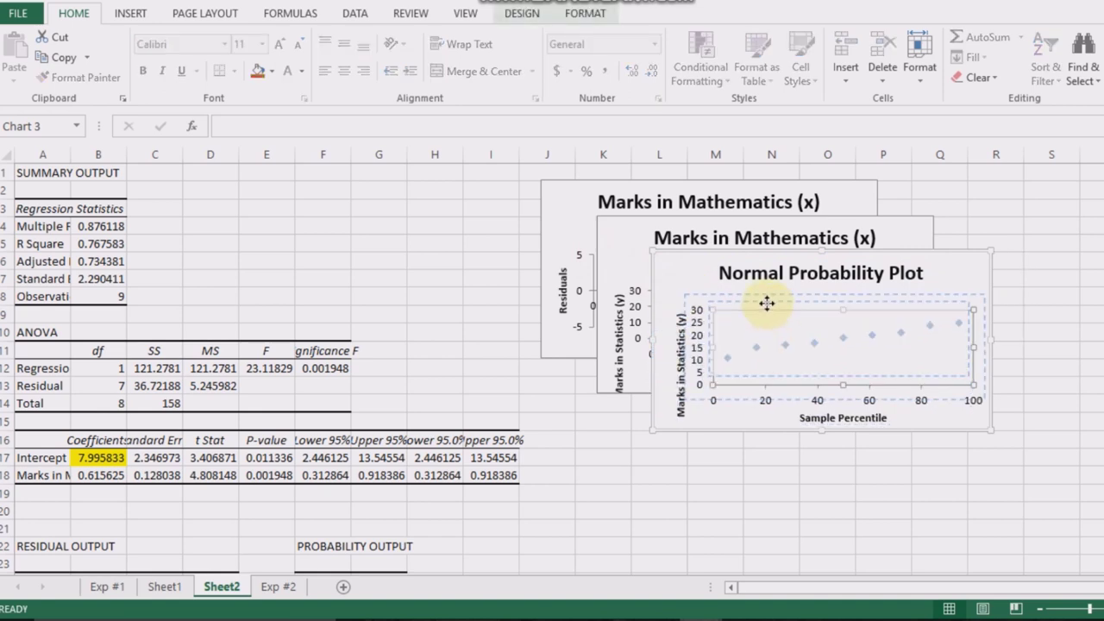
mouse_move(697, 276)
mouse_down()
mouse_move(300, 160)
mouse_move(271, 176)
mouse_up()
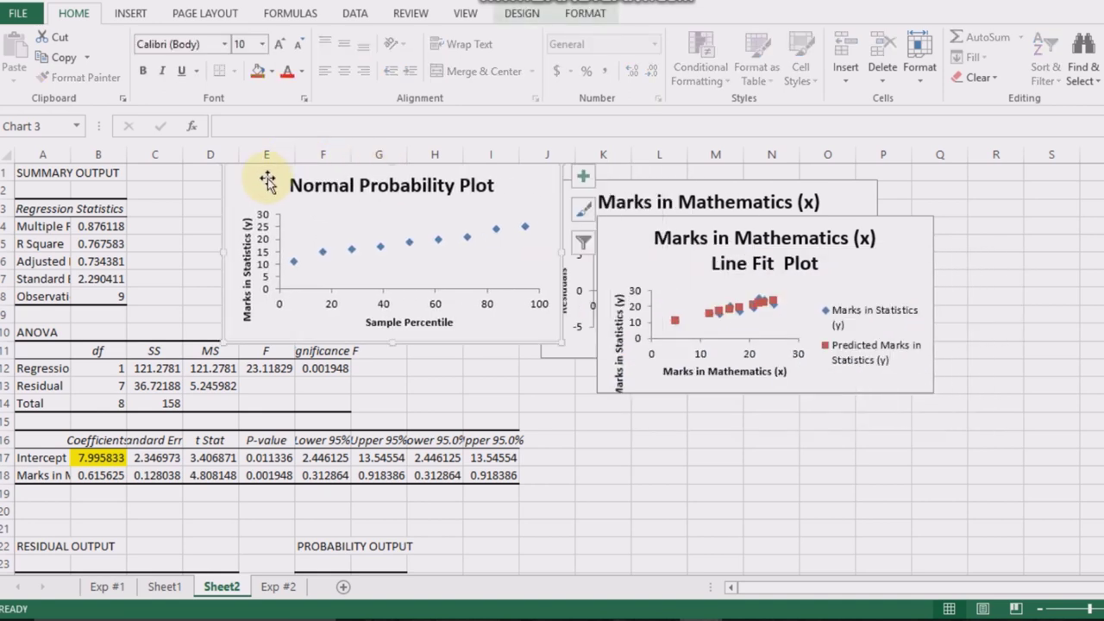
drag(636, 254, 748, 445)
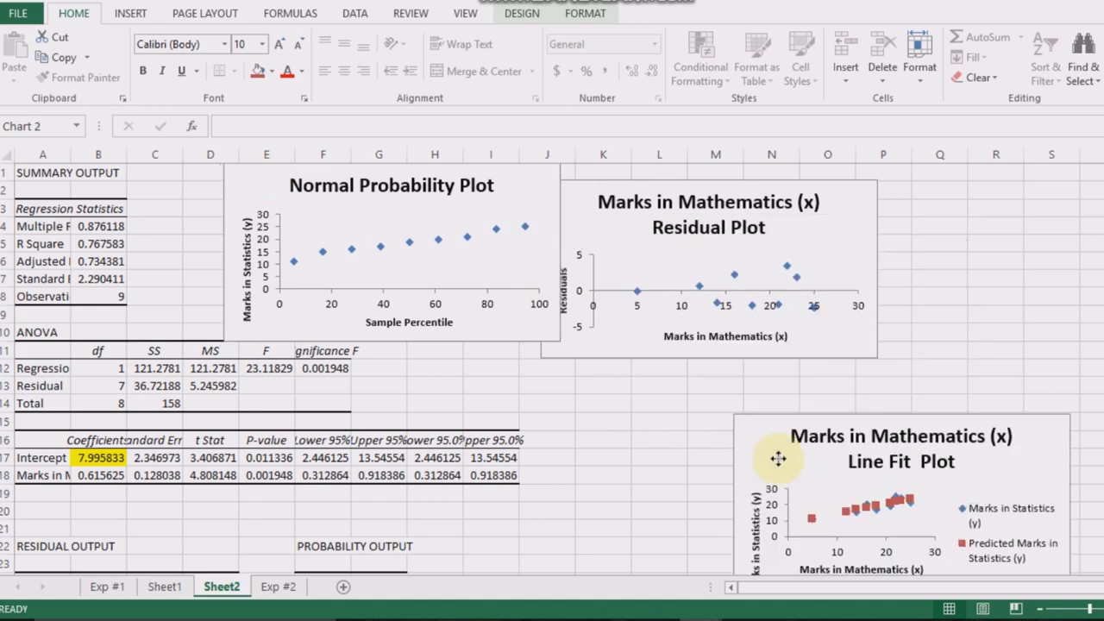
mouse_move(820, 234)
mouse_down()
mouse_move(843, 243)
mouse_move(814, 231)
mouse_move(1023, 207)
mouse_up()
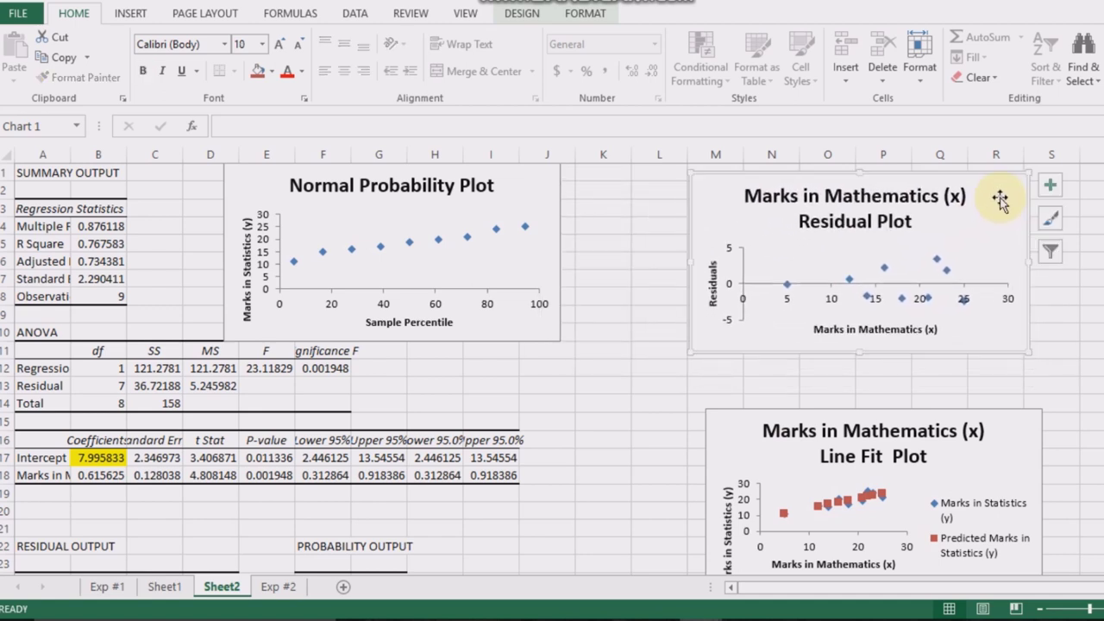